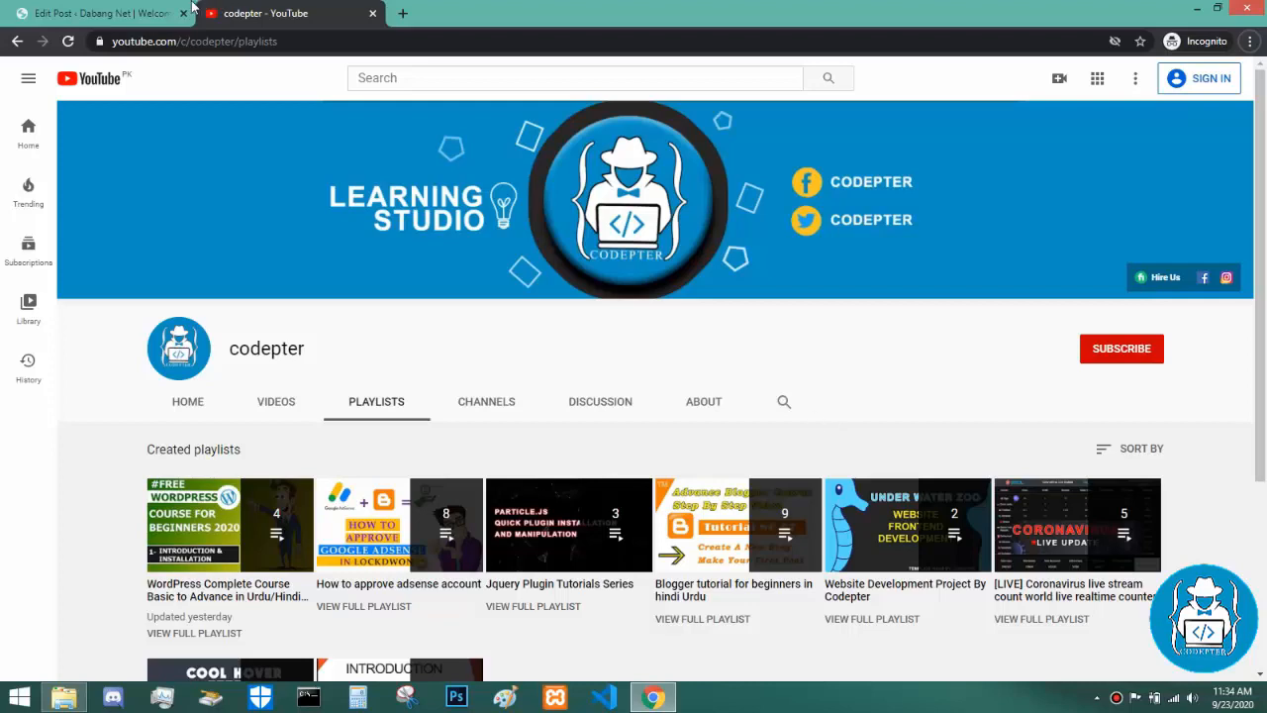
# Switch to the post being edited in WordPress and look through the draft's content down to its end.
pyautogui.click(101, 12)
pyautogui.moveTo(101, 12); pyautogui.dragTo(554, 11)
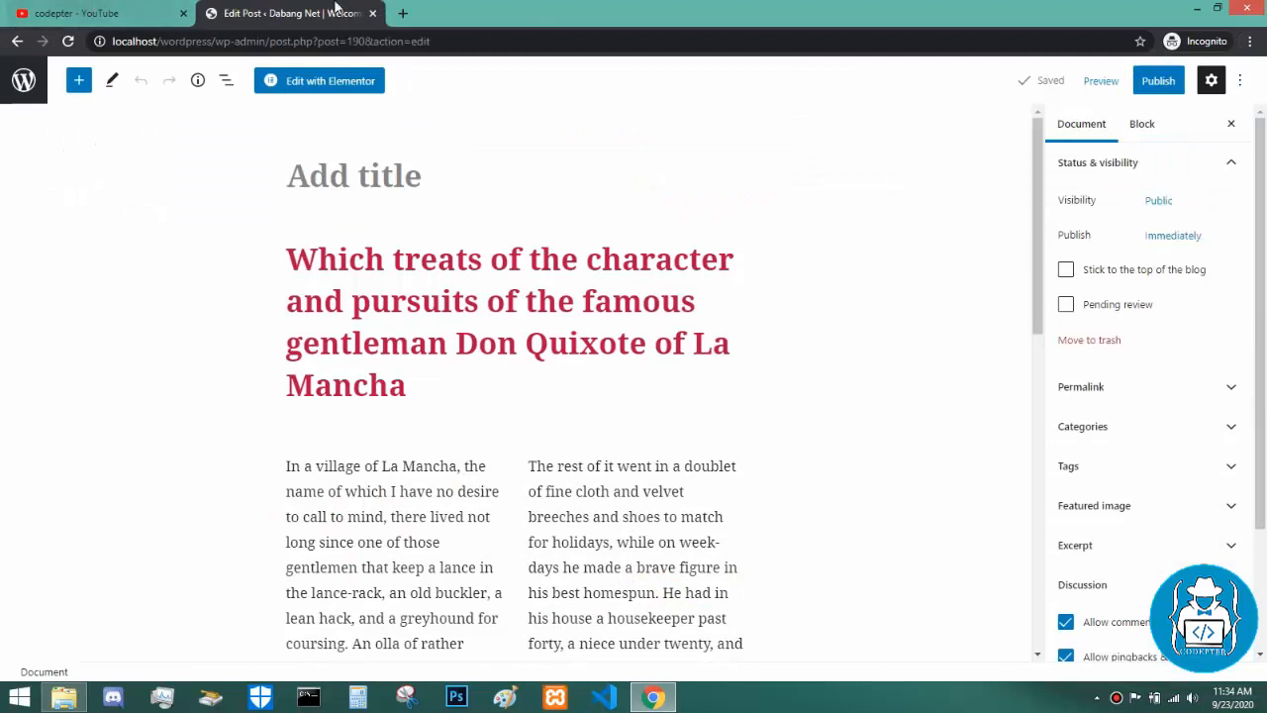
pyautogui.click(326, 43)
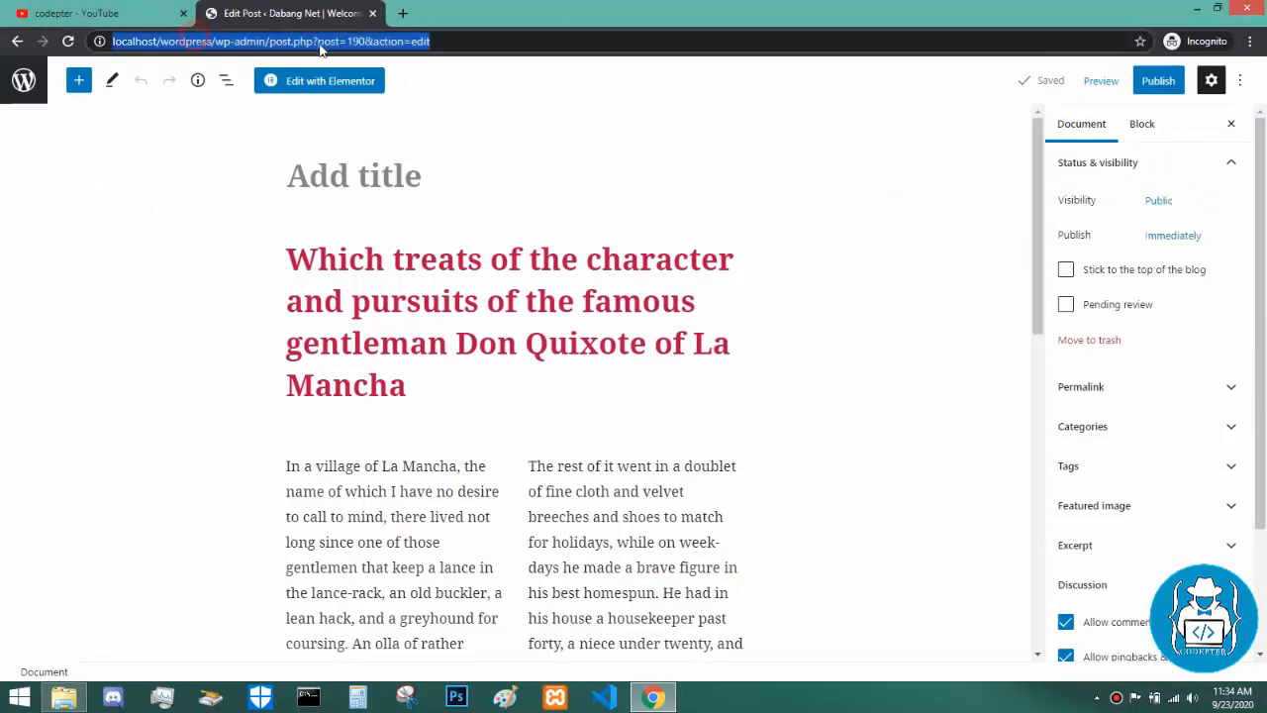
pyautogui.click(116, 211)
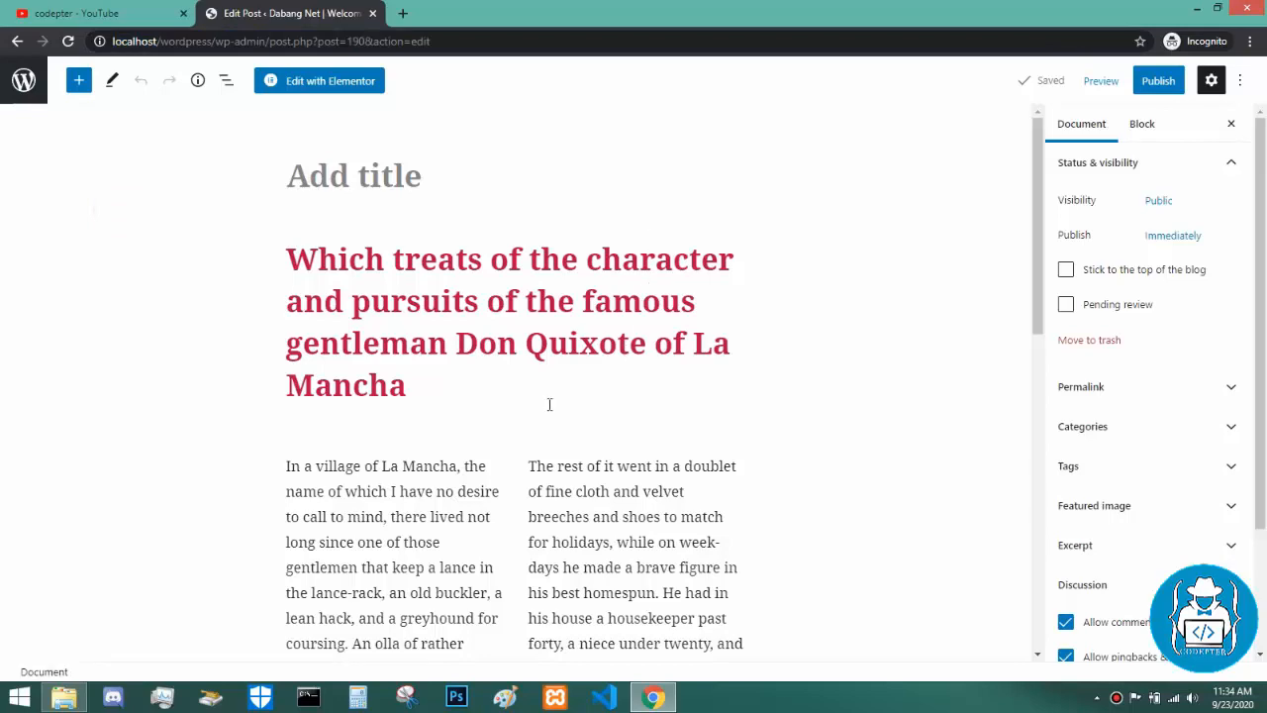
pyautogui.scroll(-5, 797, 379)
pyautogui.scroll(-2, 798, 381)
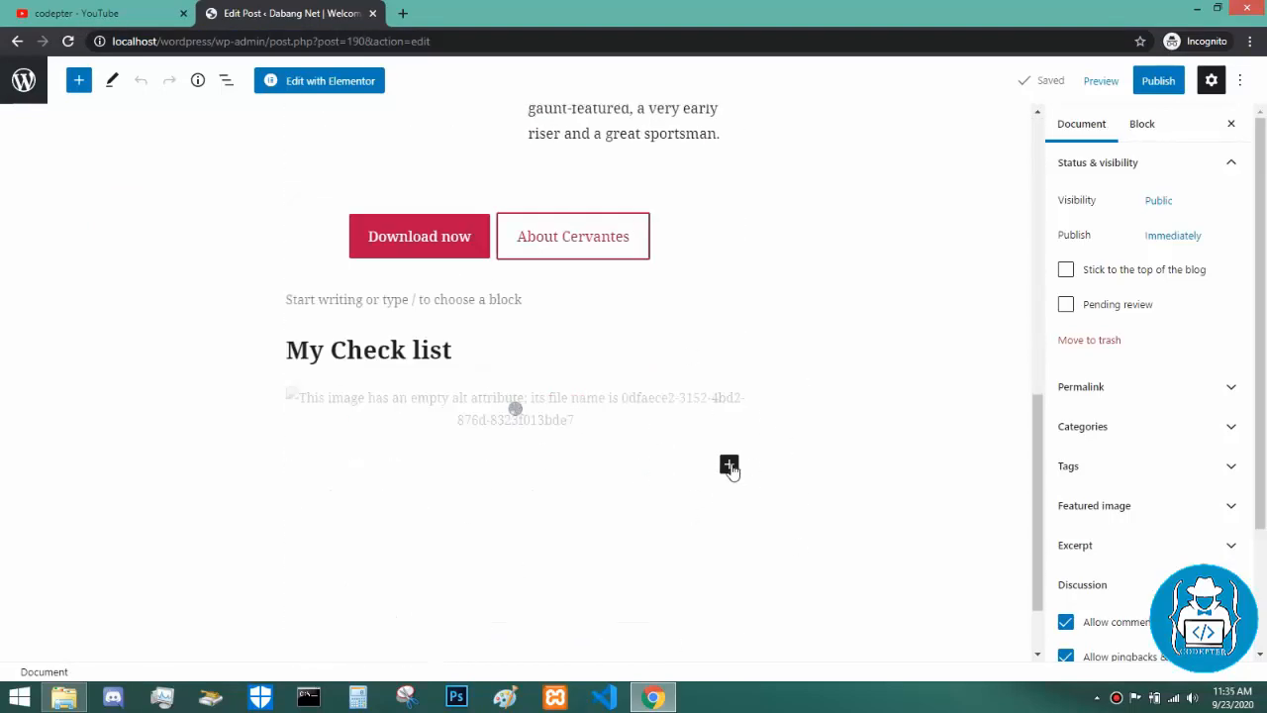
pyautogui.scroll(7, 730, 473)
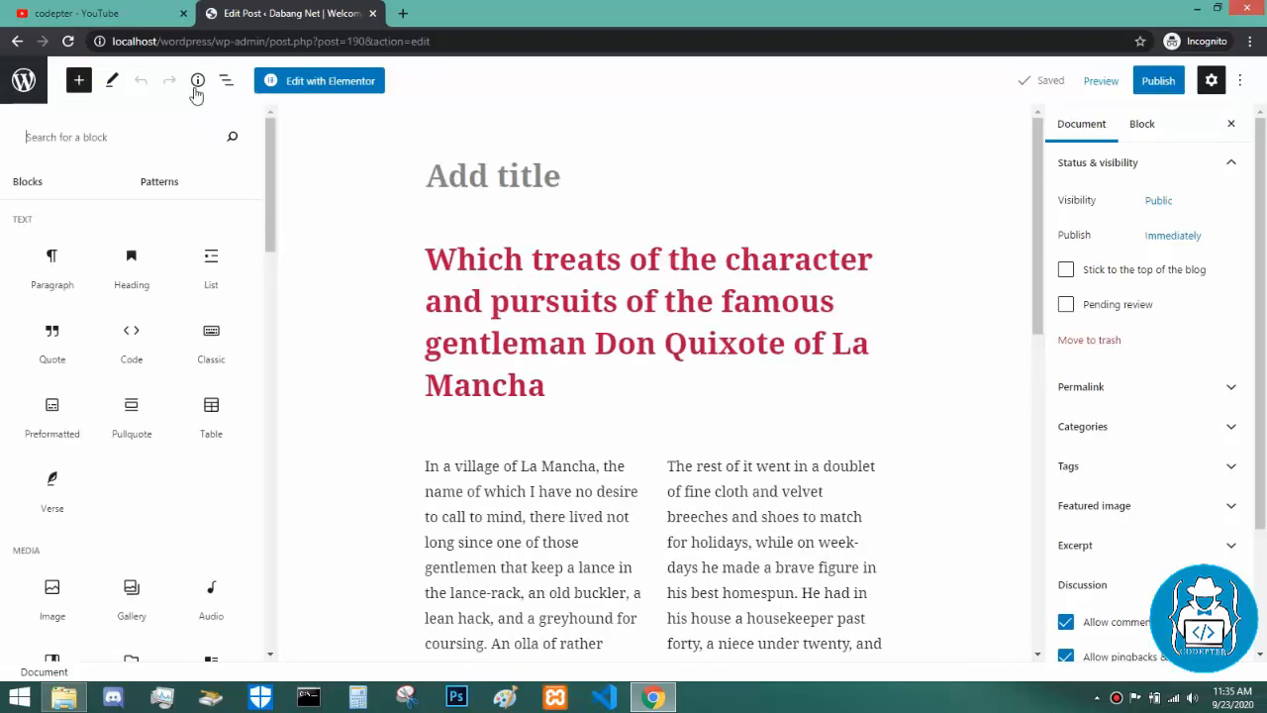
# Browse the available content blocks in the block library, from text blocks through to embeds.
pyautogui.moveTo(275, 178); pyautogui.dragTo(269, 663)
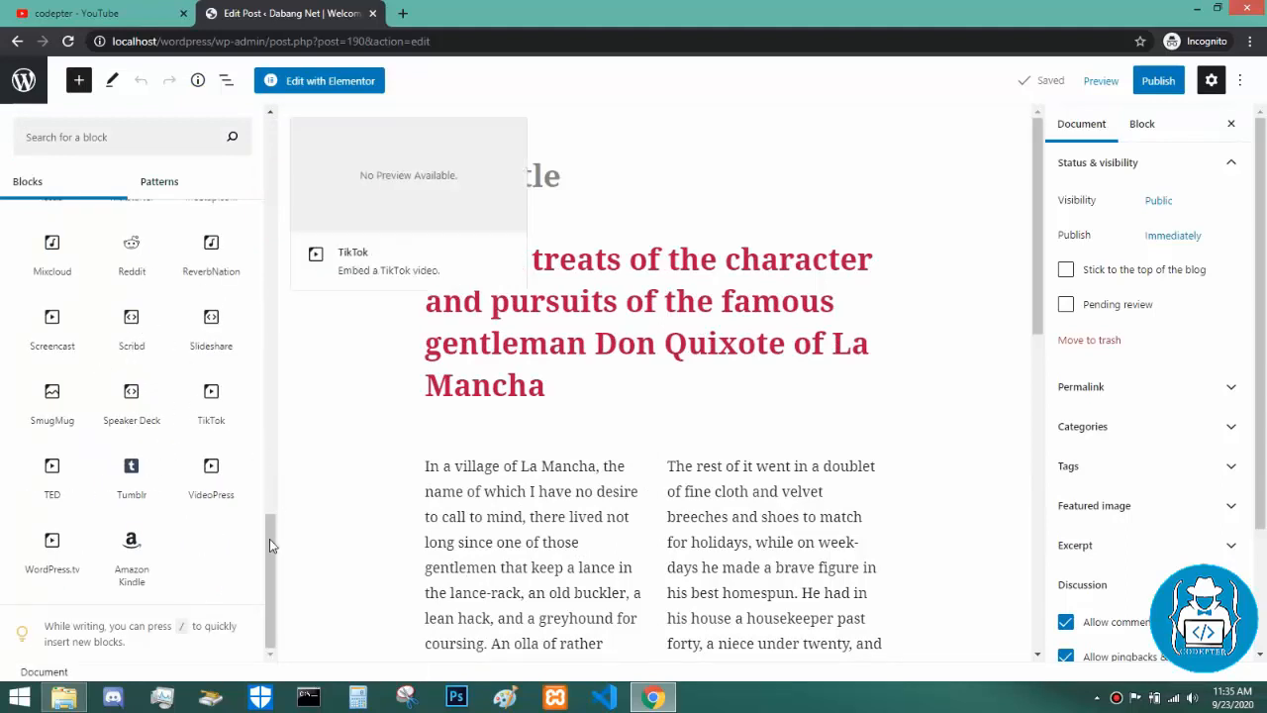
pyautogui.moveTo(270, 540); pyautogui.dragTo(271, 310)
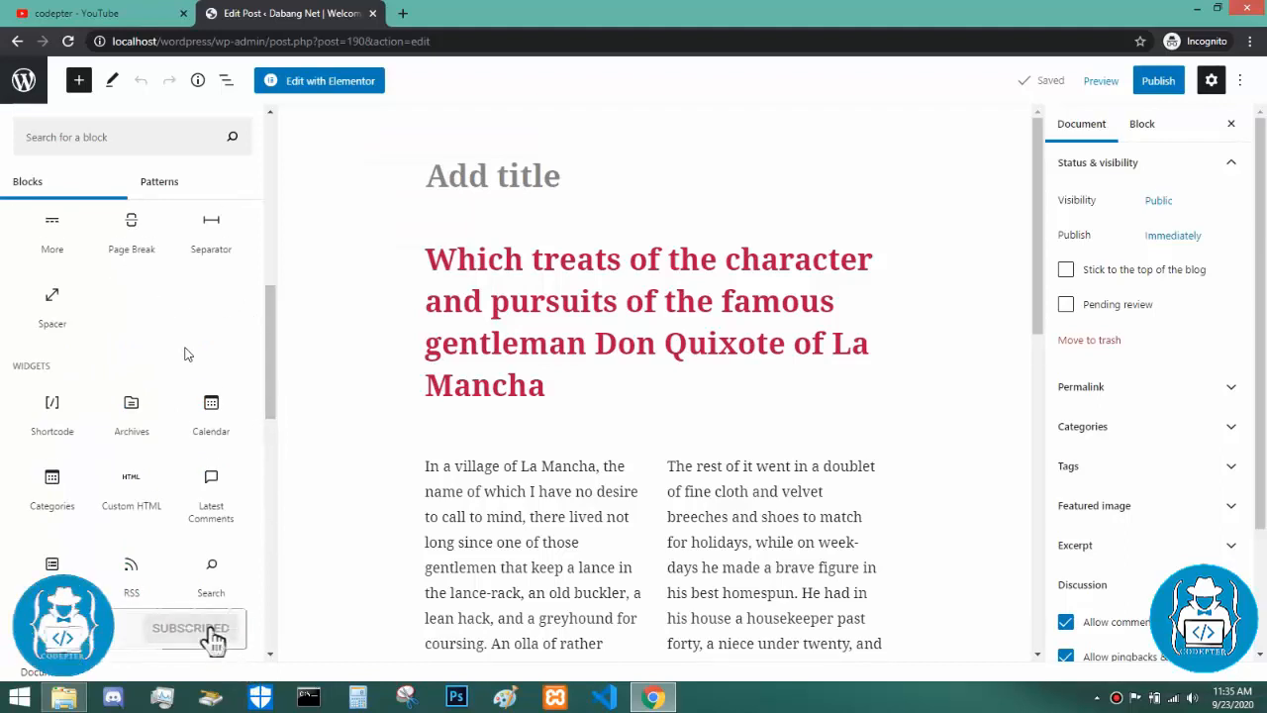
pyautogui.scroll(2, 224, 345)
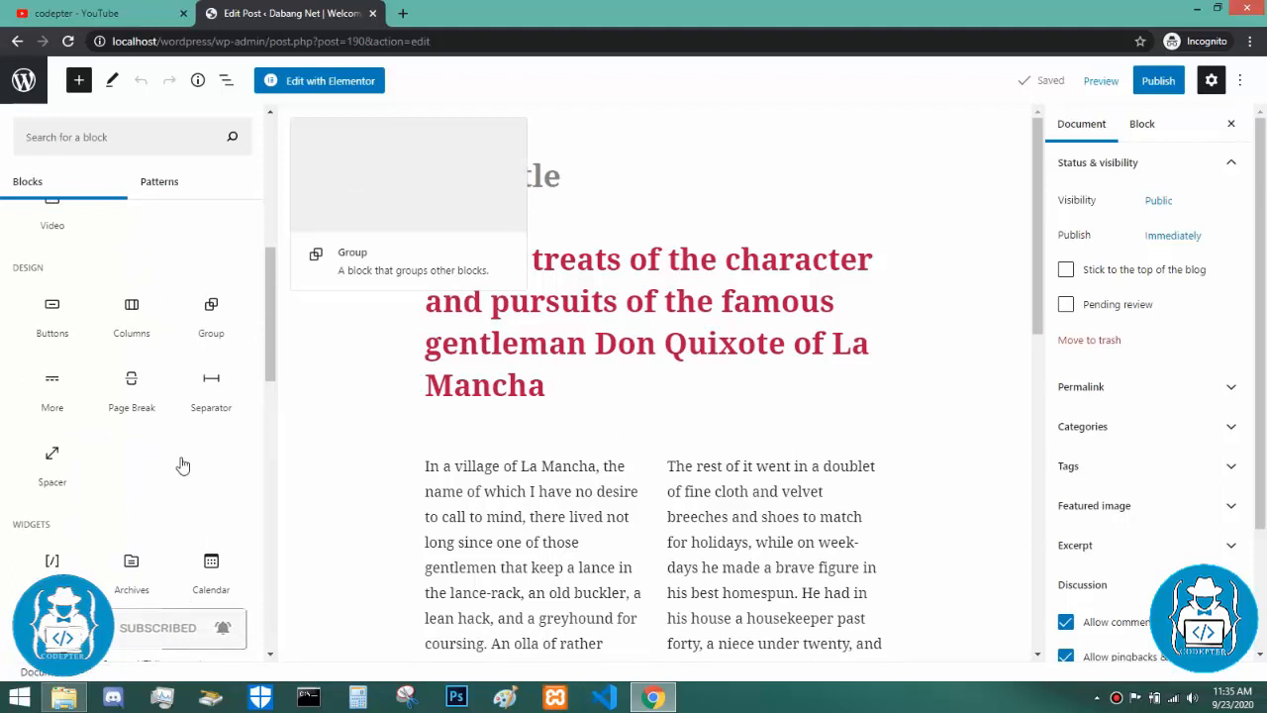
pyautogui.scroll(6, 182, 465)
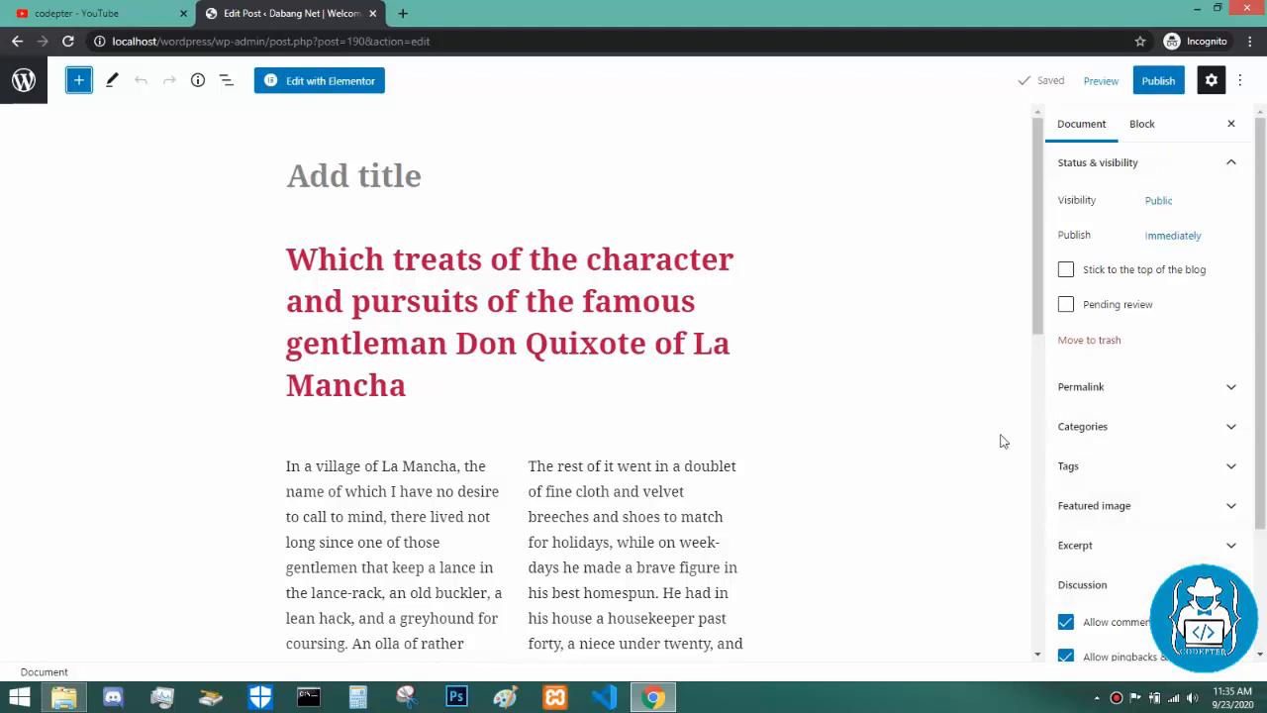
# Review the visibility choices offered for the post in its status settings.
pyautogui.click(1218, 168)
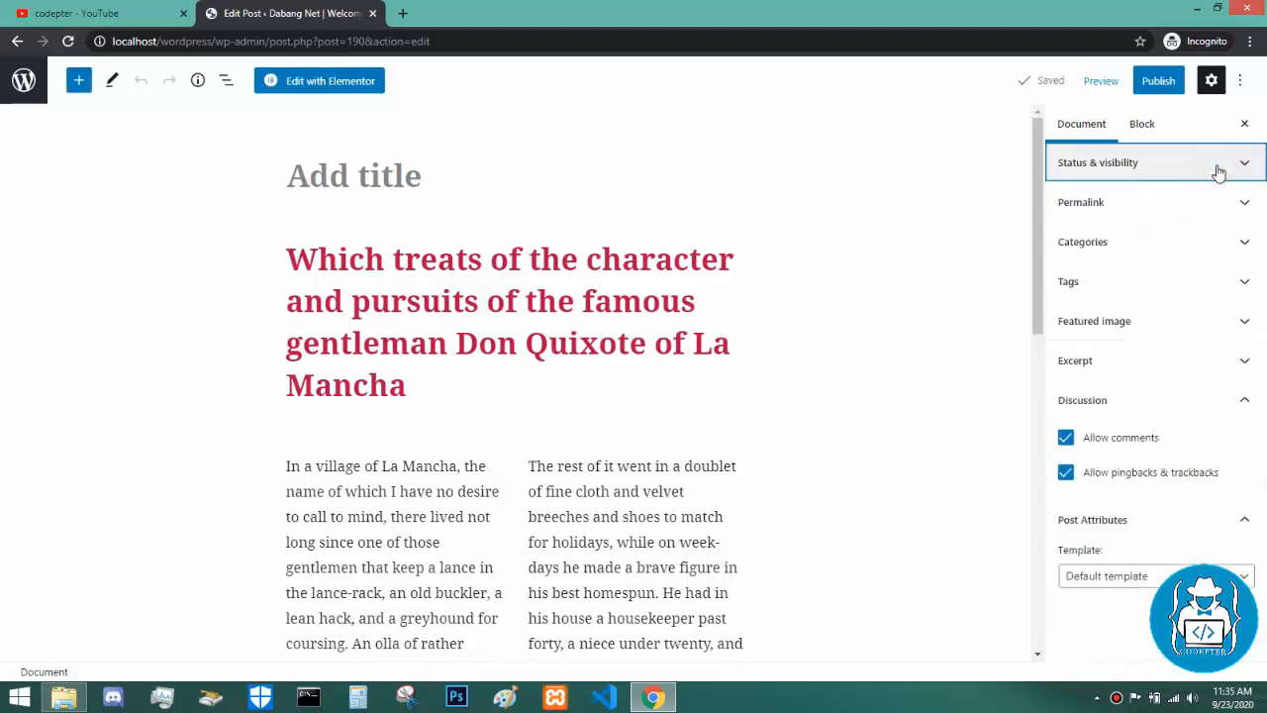
pyautogui.click(1219, 167)
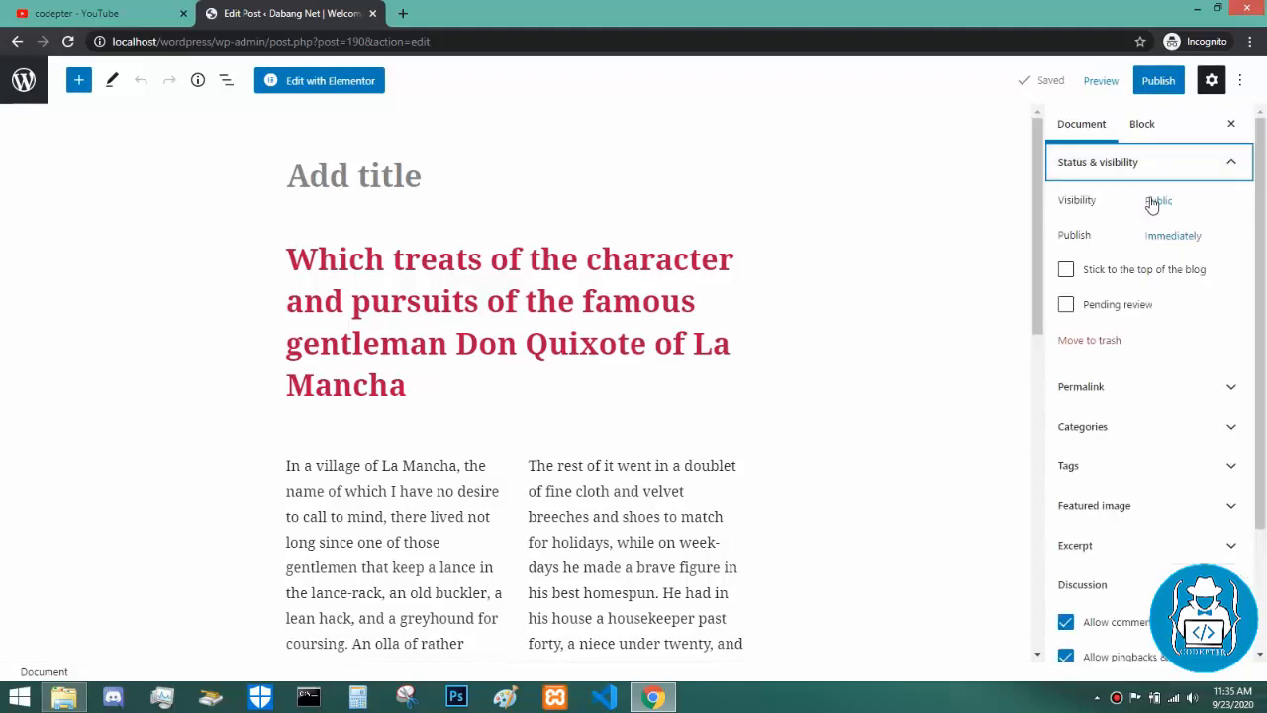
pyautogui.click(1157, 202)
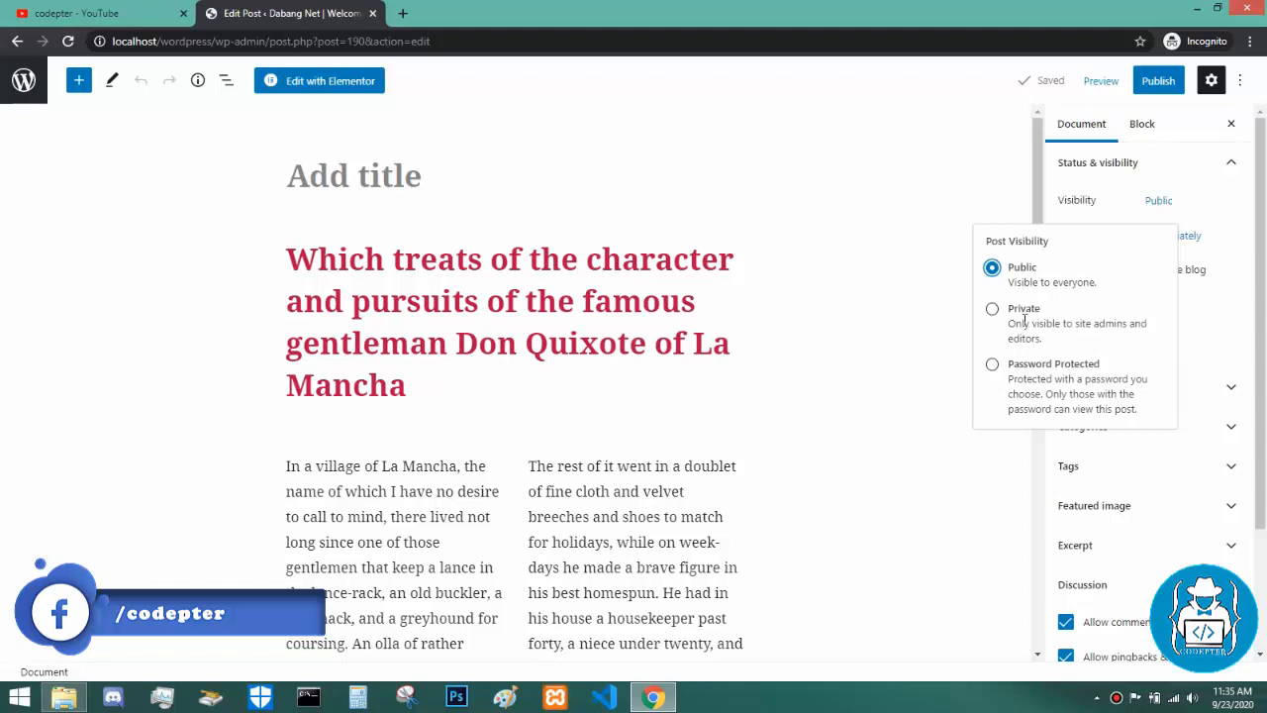
pyautogui.click(998, 185)
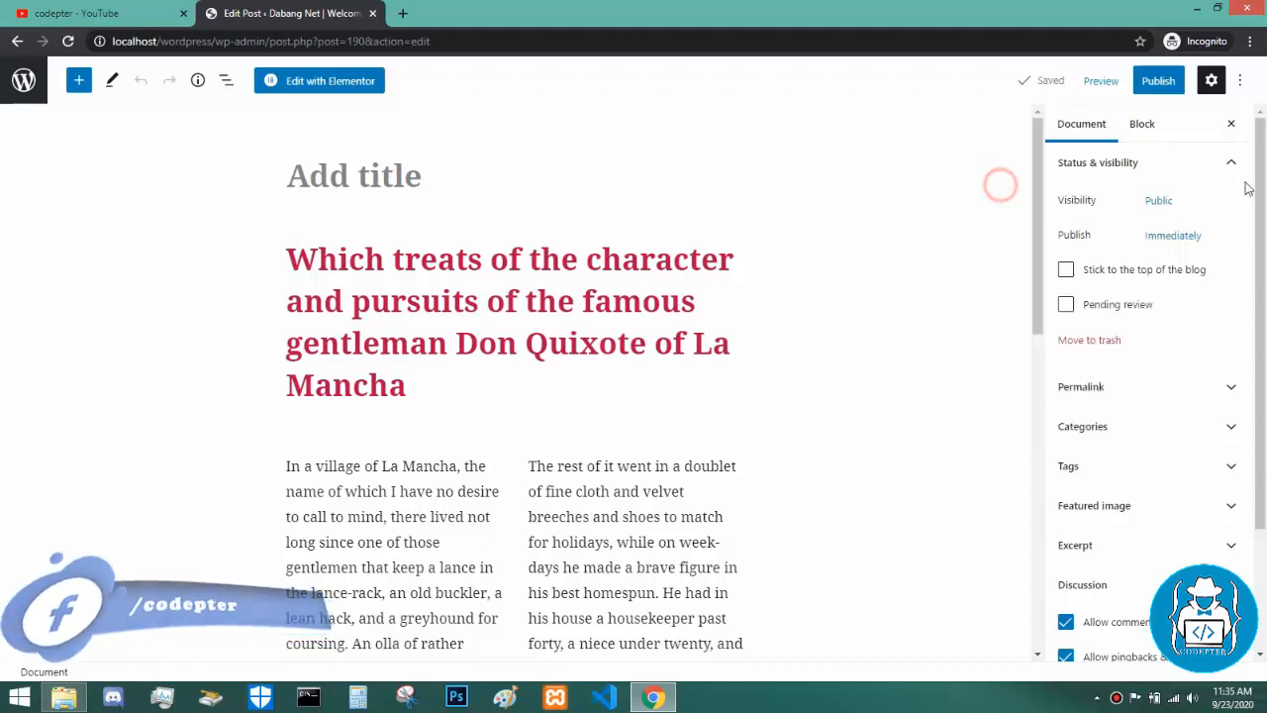
# Schedule the post to be published on September 30, 2020.
pyautogui.click(1159, 238)
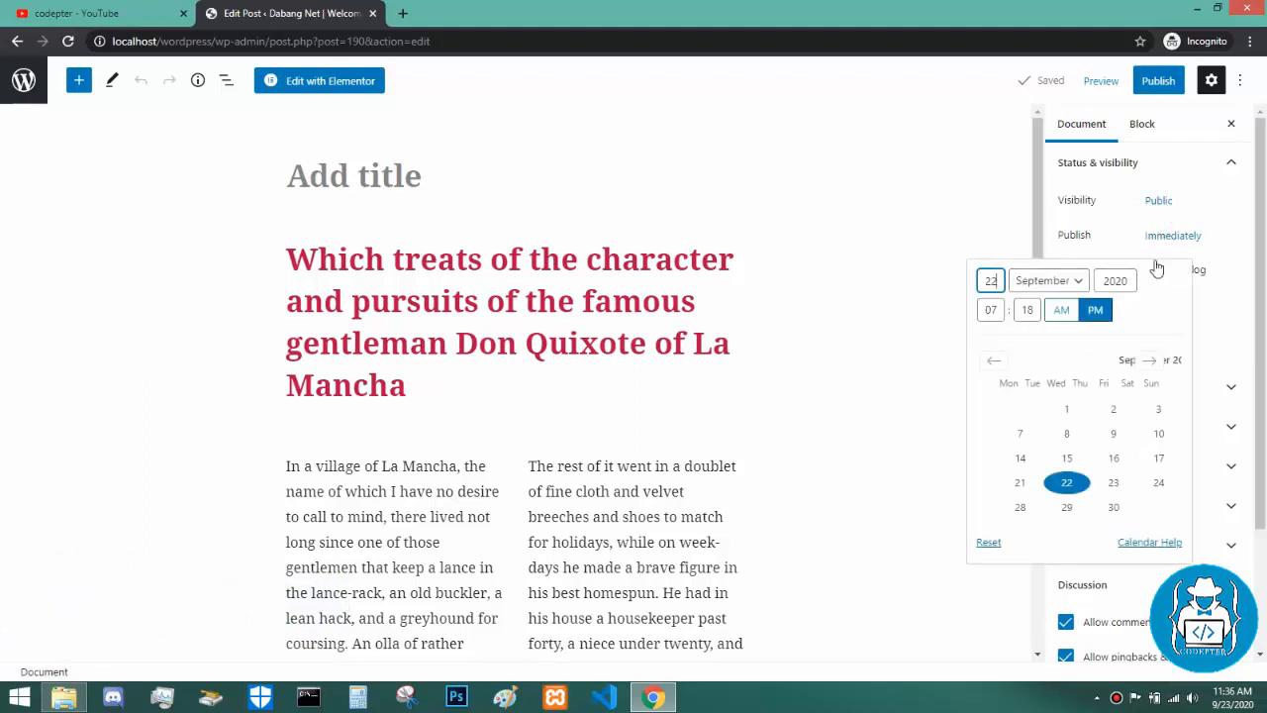
pyautogui.click(1116, 509)
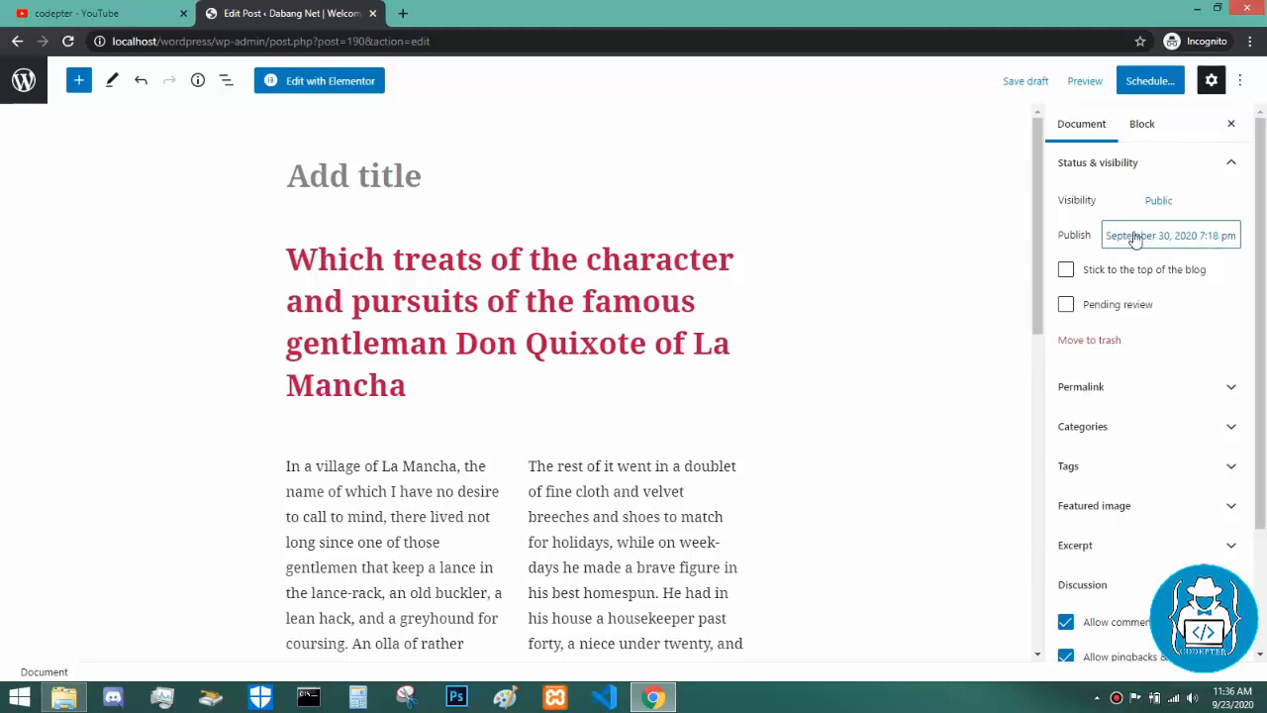
# Try out the options for sticking the post to the top of the blog and for pending review, leaving both off.
pyautogui.click(1067, 271)
pyautogui.click(1067, 273)
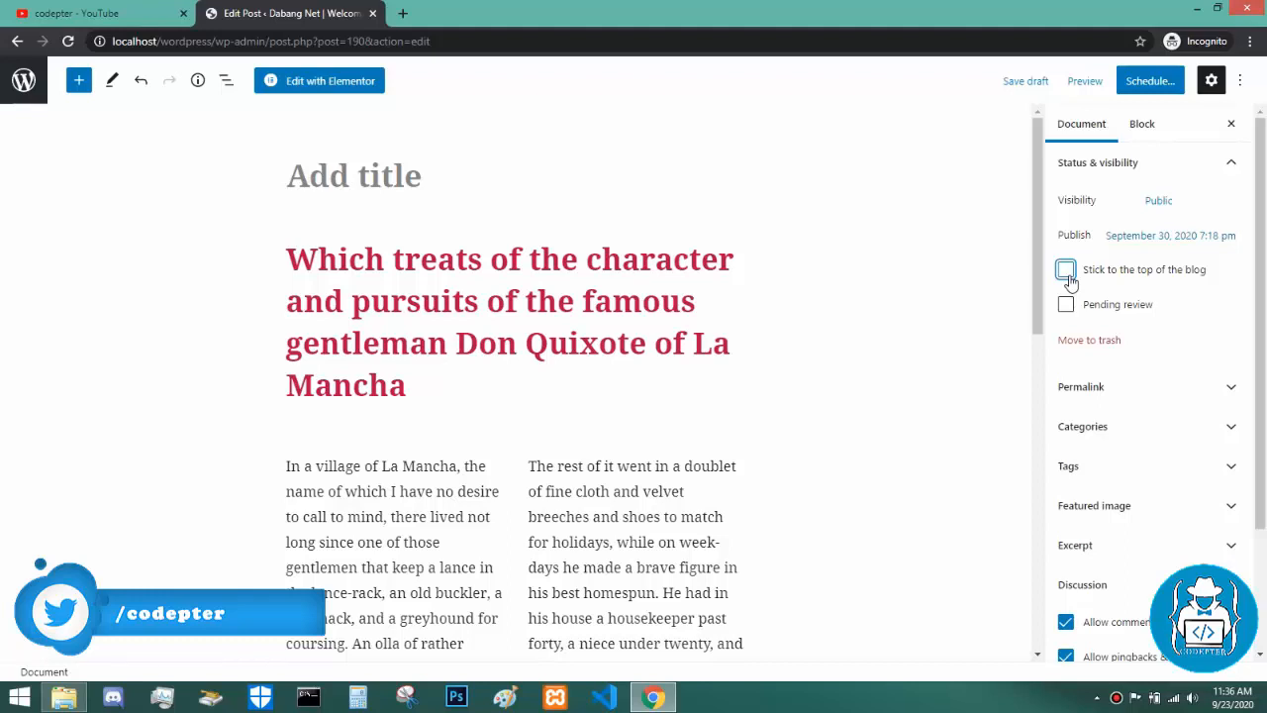
pyautogui.click(1066, 270)
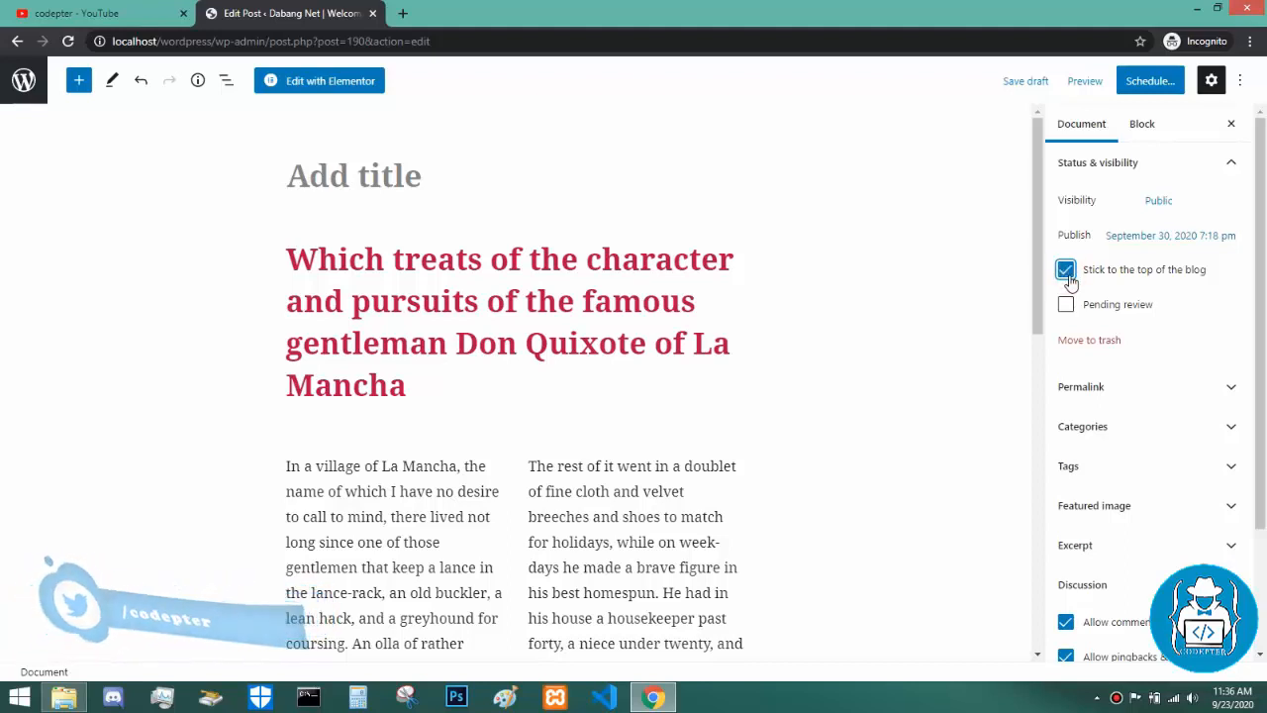
pyautogui.click(1066, 270)
pyautogui.click(1065, 307)
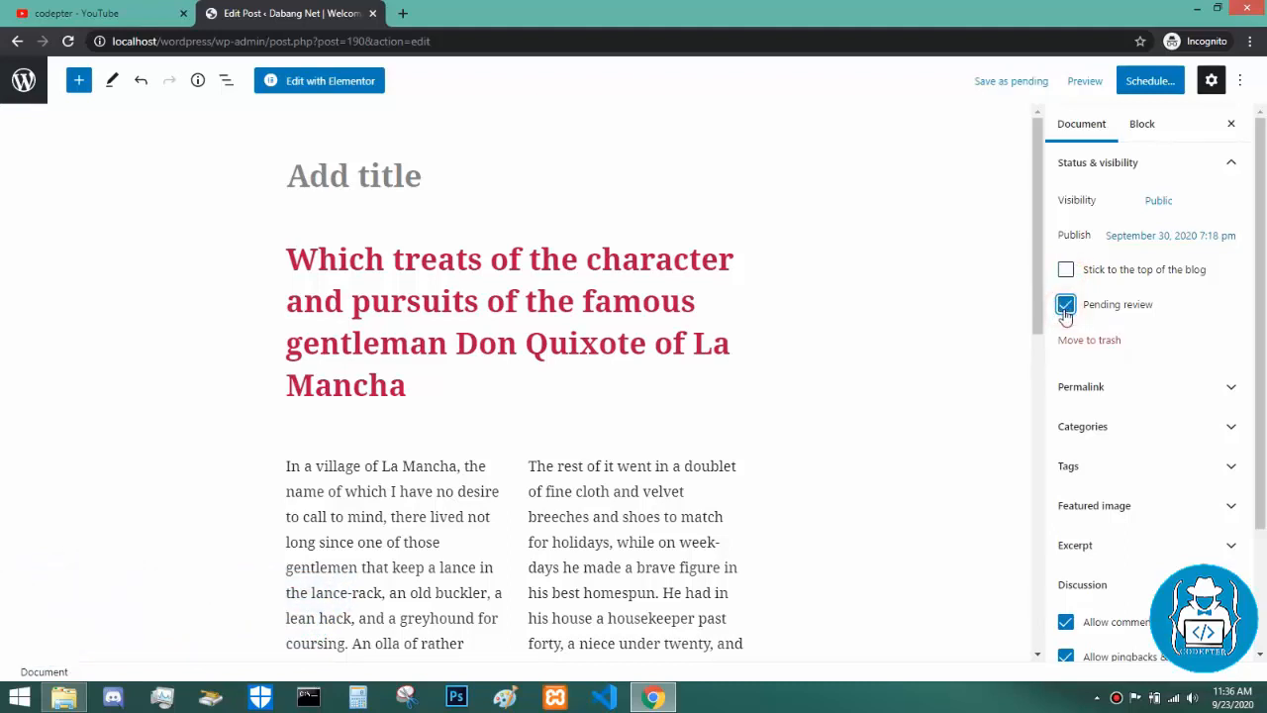
pyautogui.click(1065, 306)
# Set the post's permalink URL slug to "wordpress post editor".
pyautogui.scroll(-2, 1202, 357)
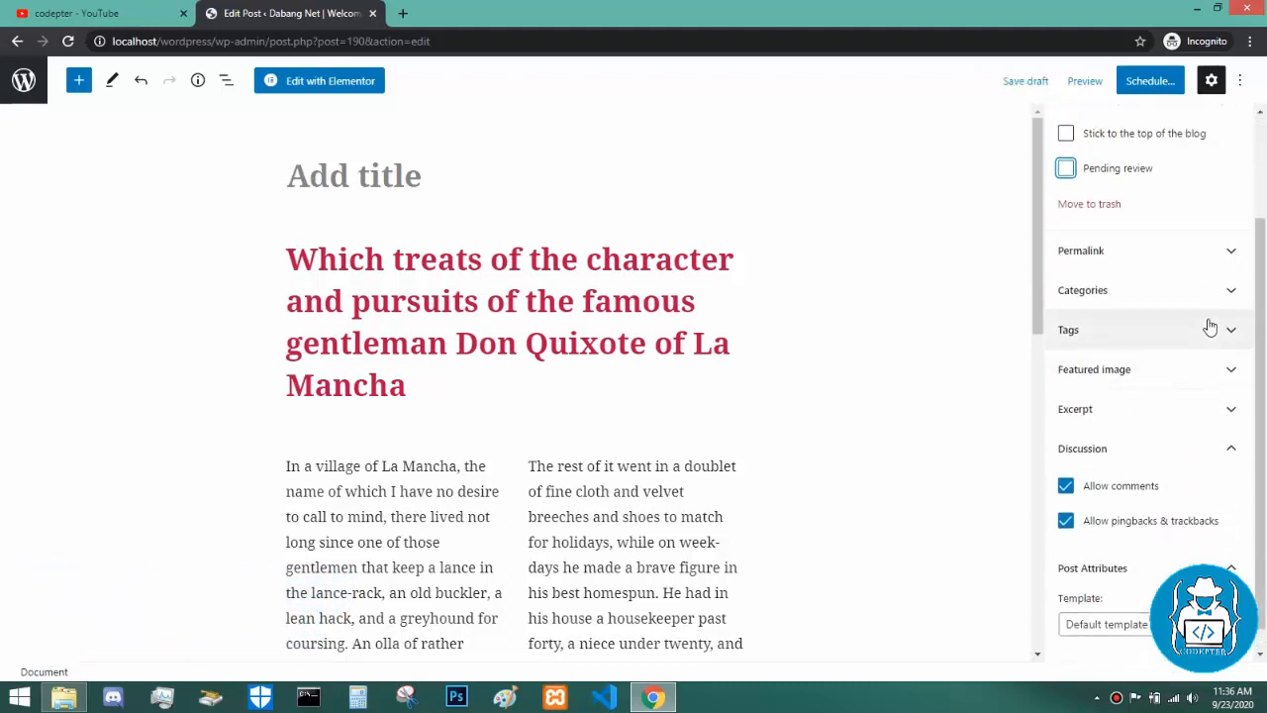
pyautogui.scroll(2, 1209, 326)
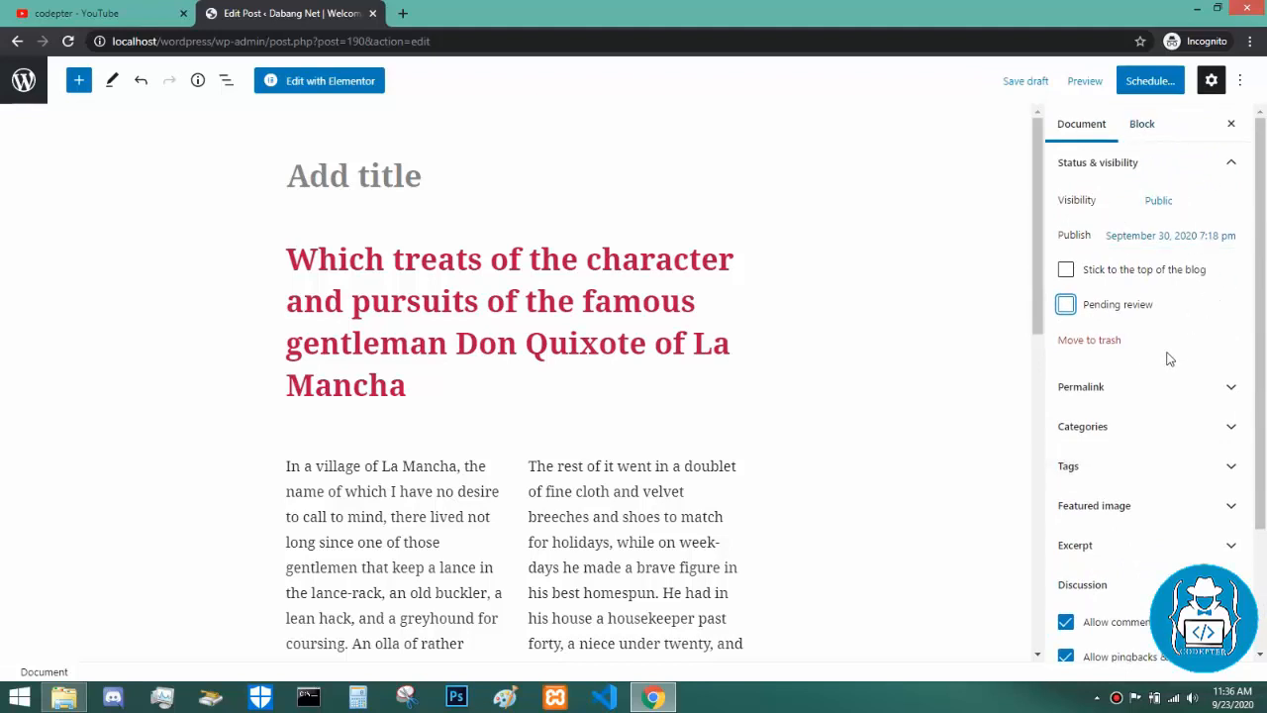
pyautogui.click(1144, 391)
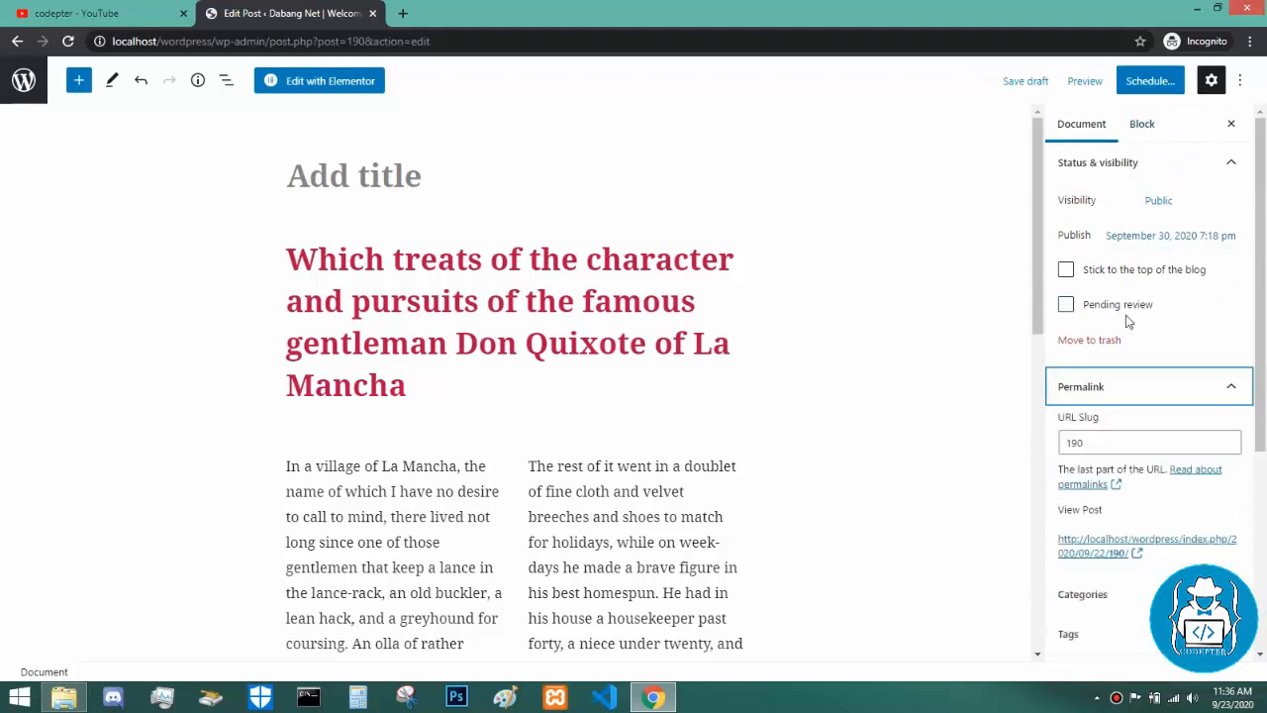
pyautogui.scroll(-2, 1126, 319)
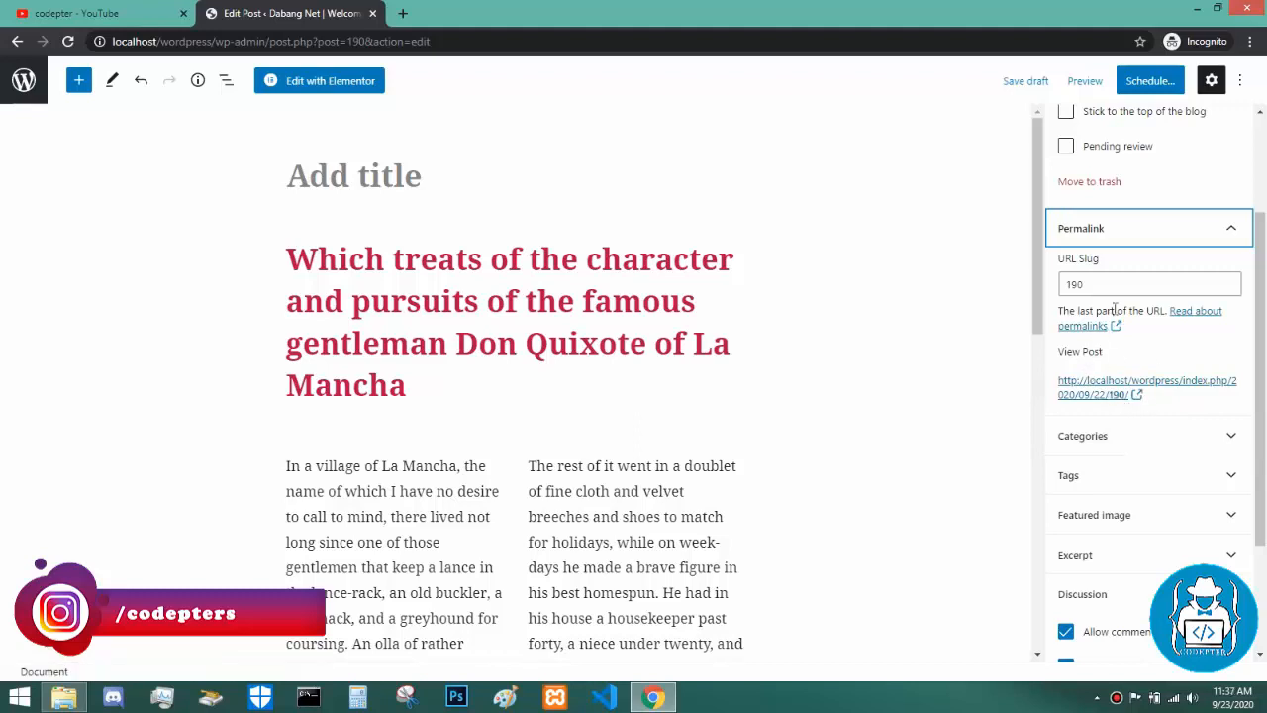
pyautogui.moveTo(1102, 286); pyautogui.dragTo(1066, 287)
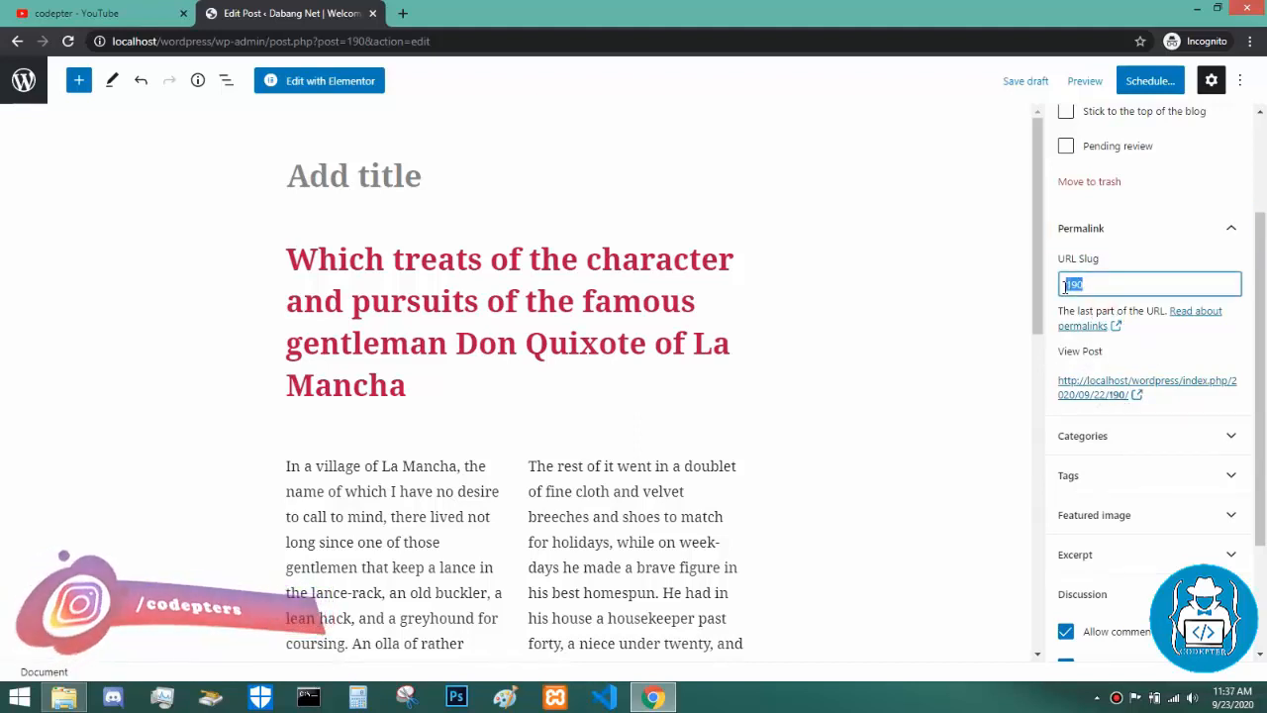
pyautogui.press('BackSpace')
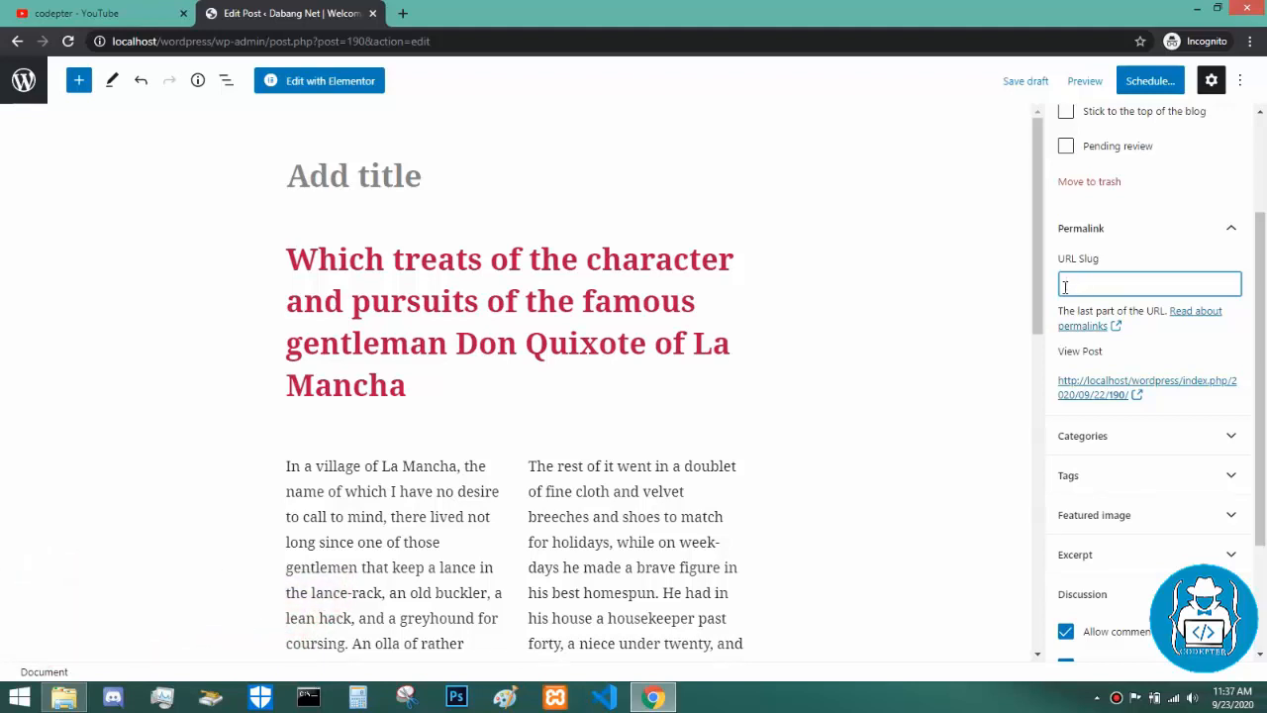
pyautogui.write('worp')
pyautogui.write('press ')
pyautogui.write('t')
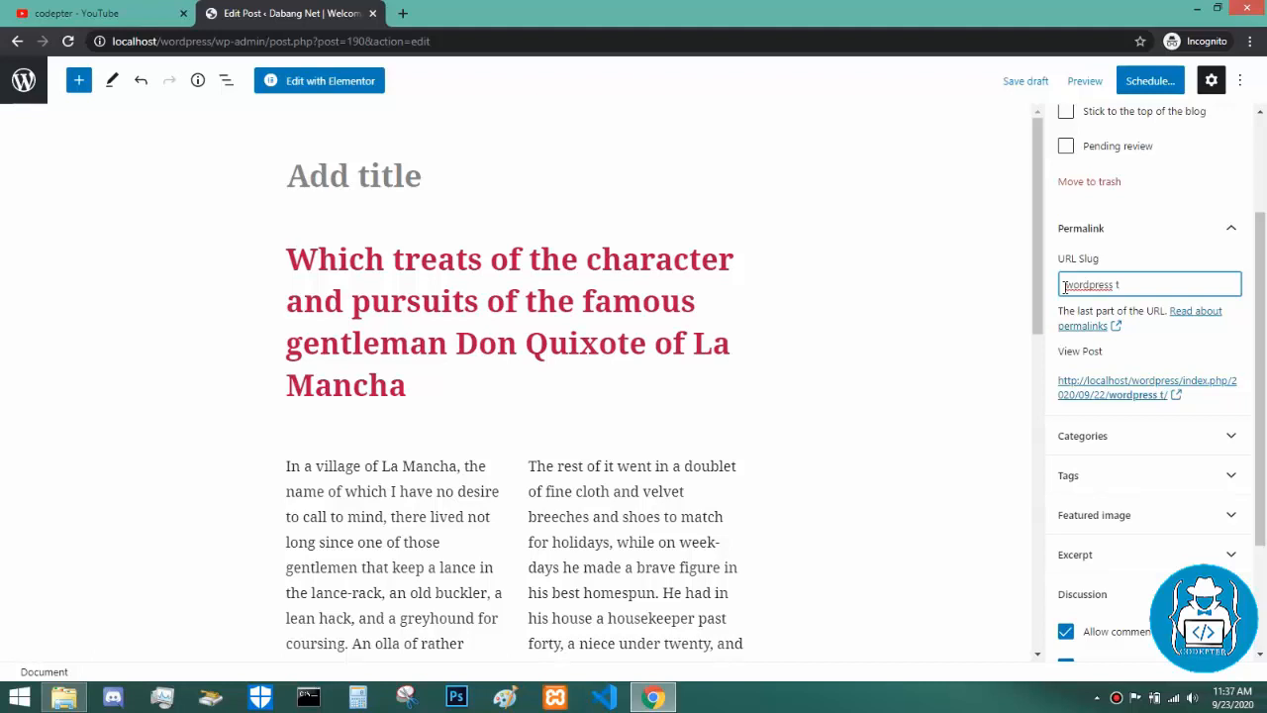
pyautogui.press('BackSpace')
pyautogui.write('post editor')
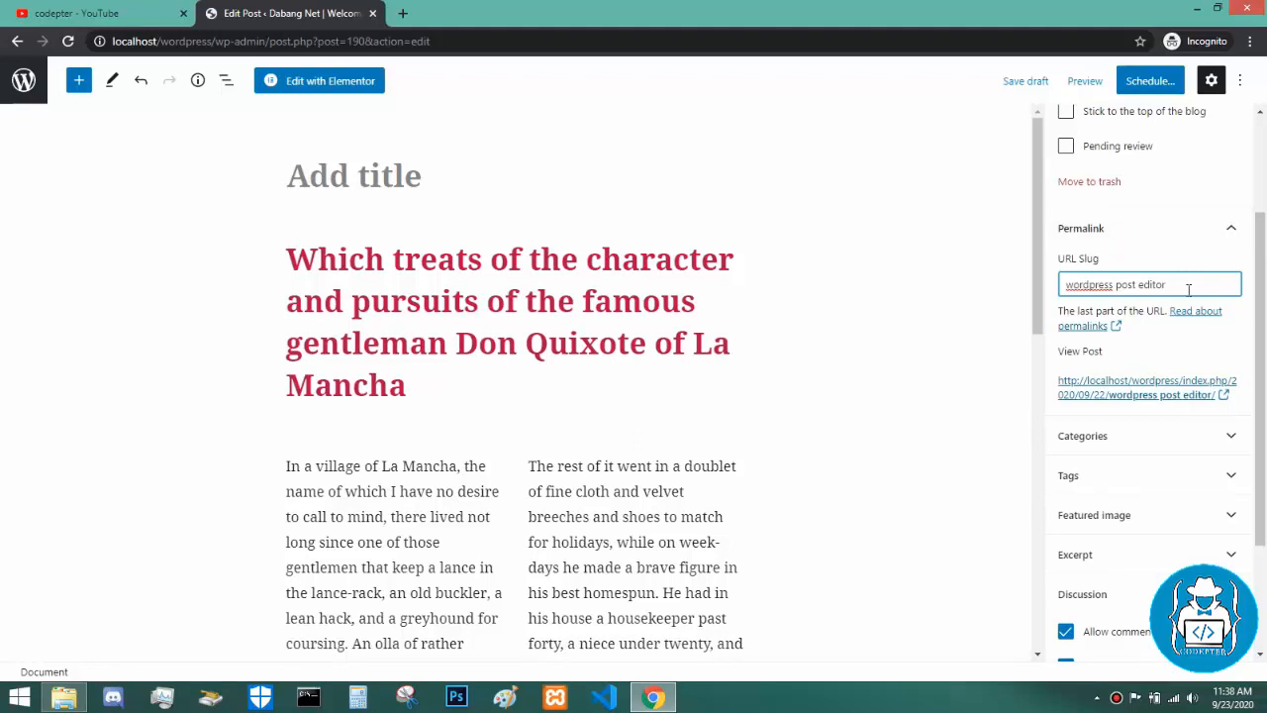
pyautogui.click(1203, 229)
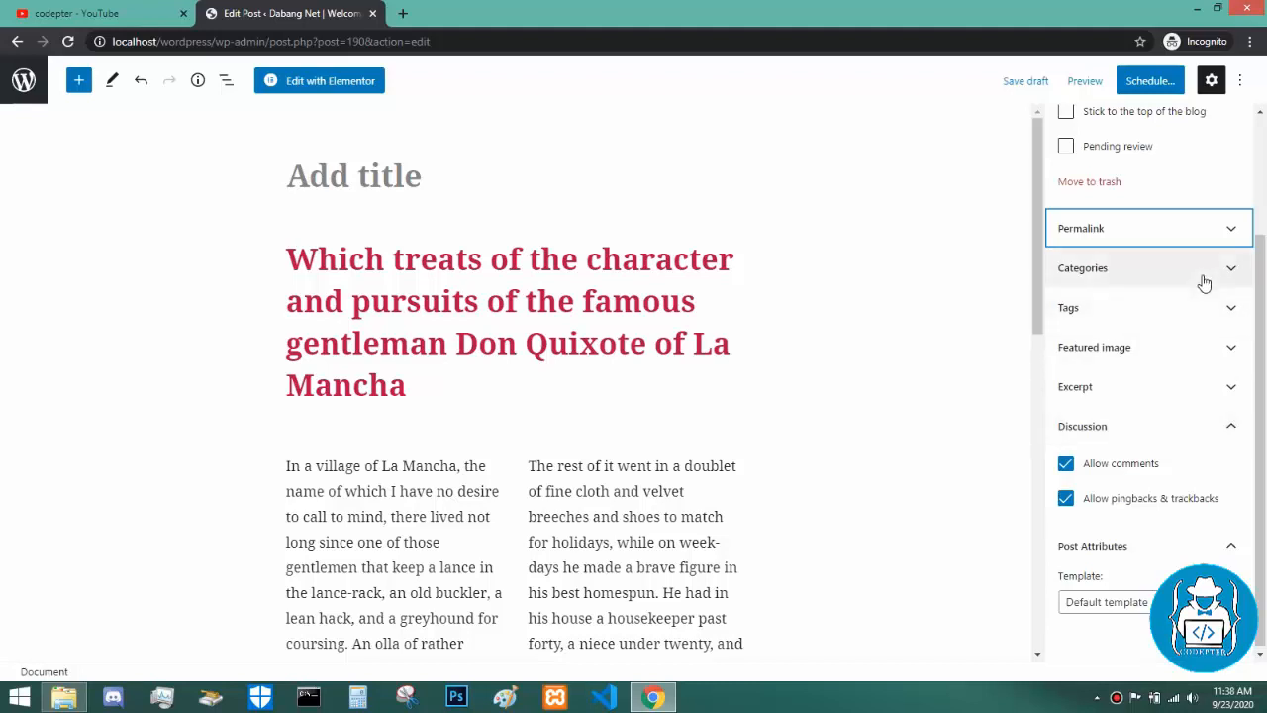
# Check the category settings of the post.
pyautogui.click(1201, 278)
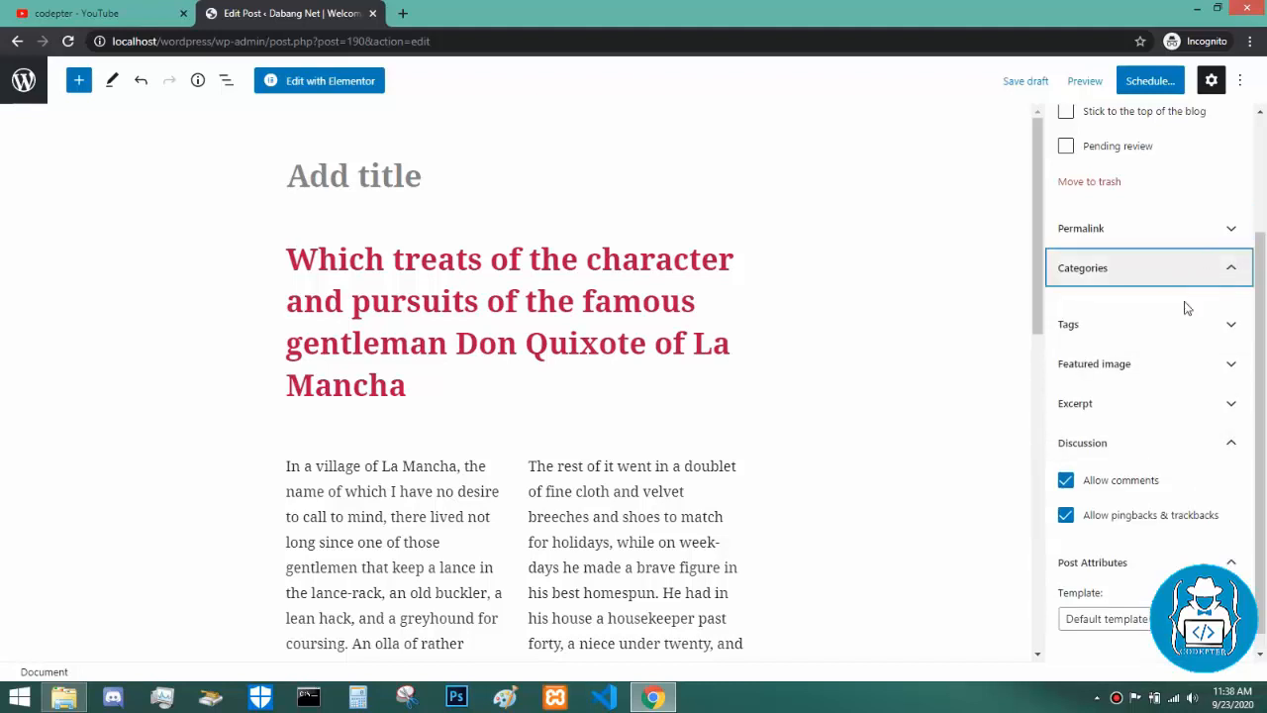
pyautogui.click(1198, 287)
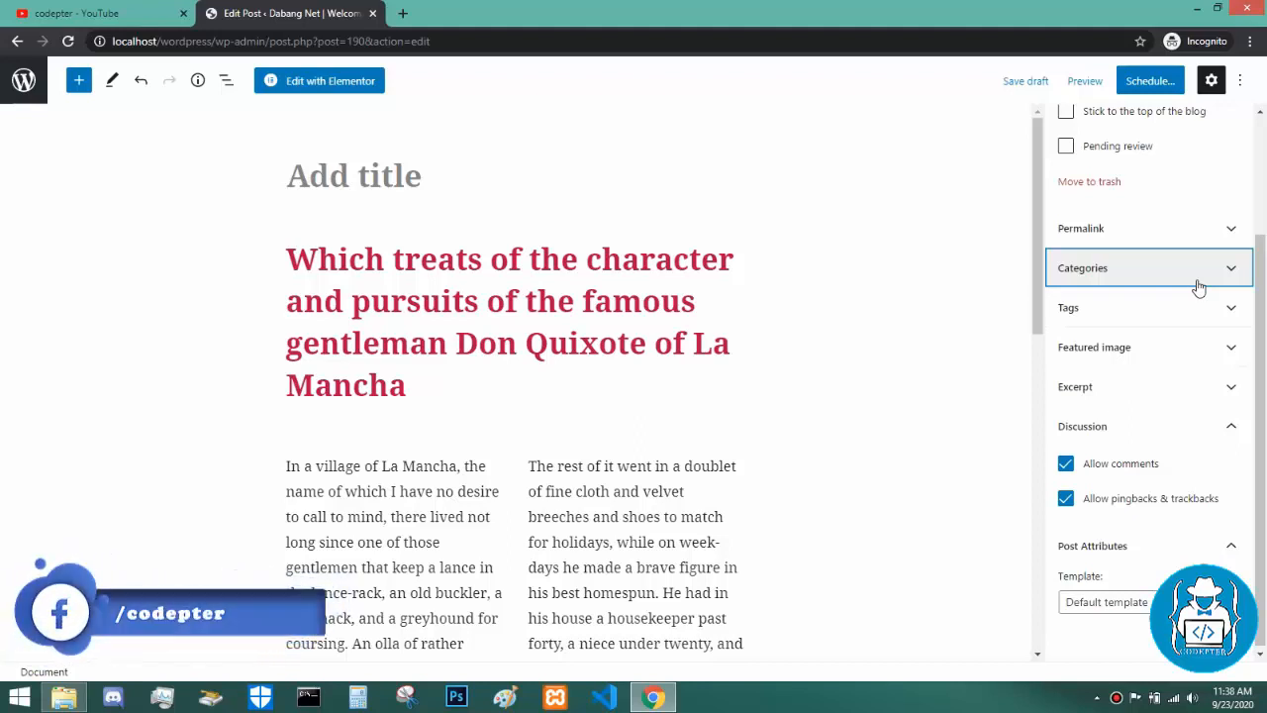
pyautogui.click(1199, 287)
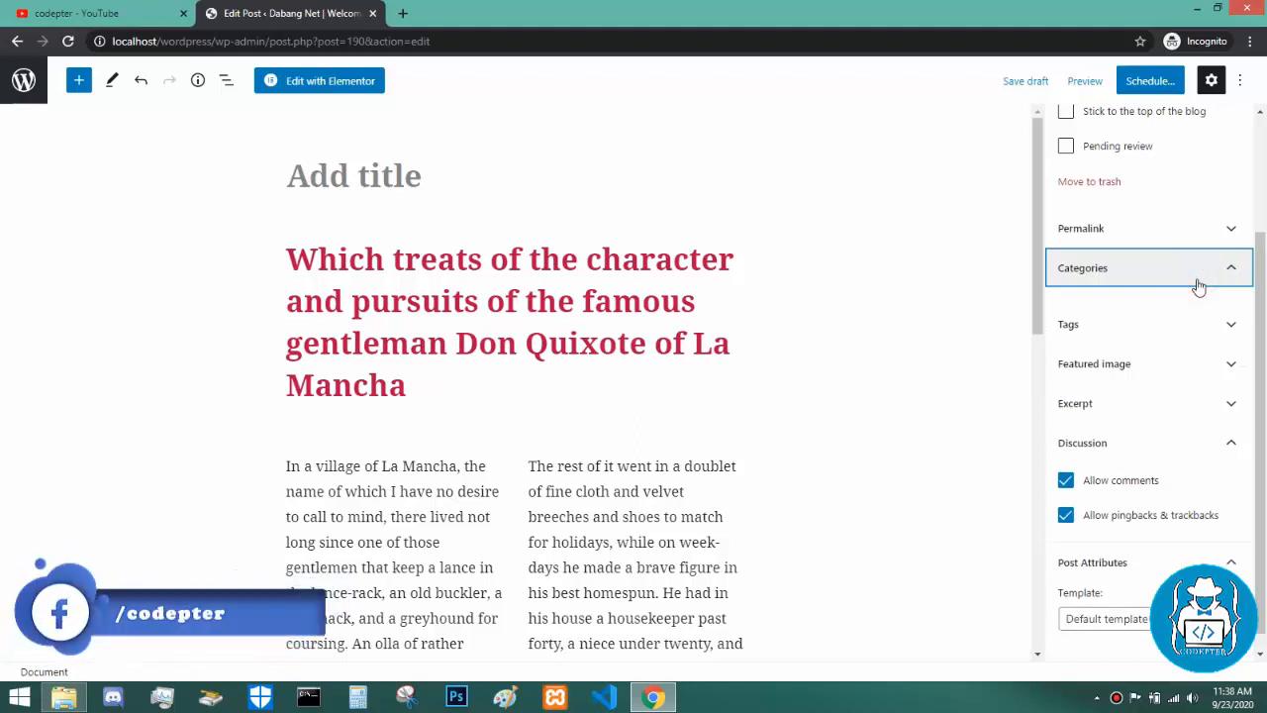
pyautogui.click(1198, 287)
# Try to add the tags "wordpress" and "post editor" to the post.
pyautogui.click(1220, 315)
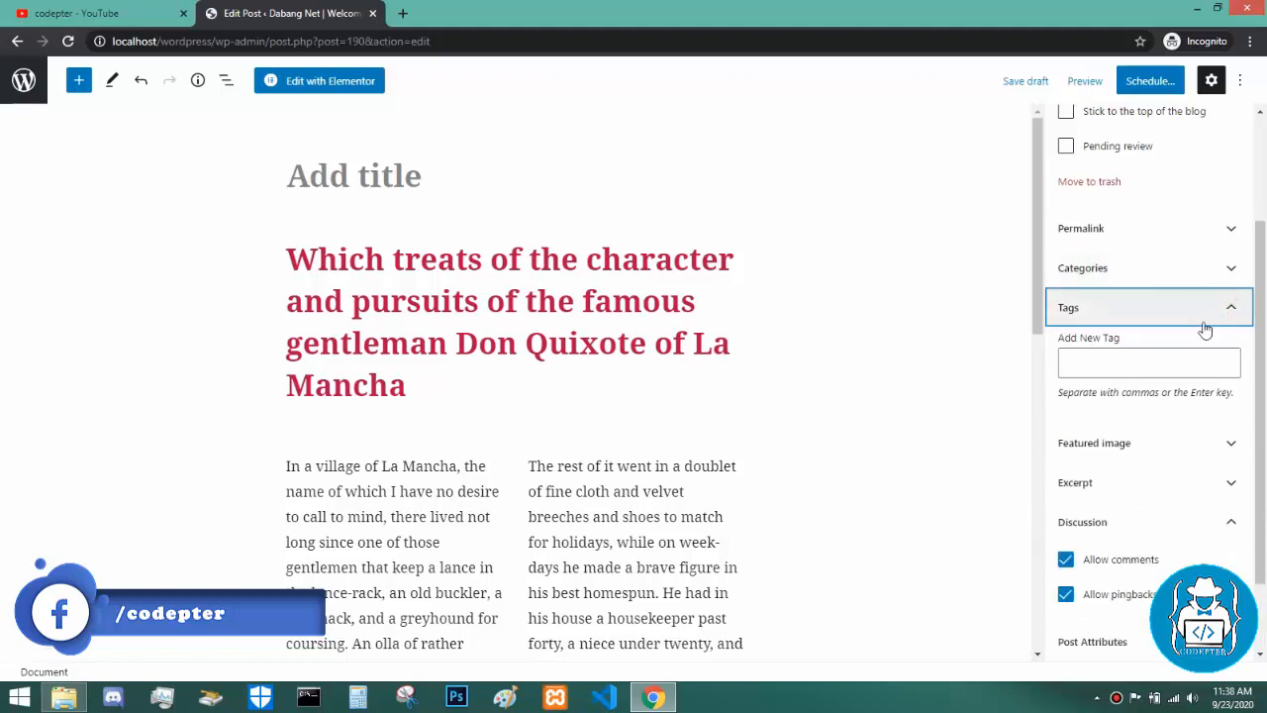
pyautogui.click(1101, 372)
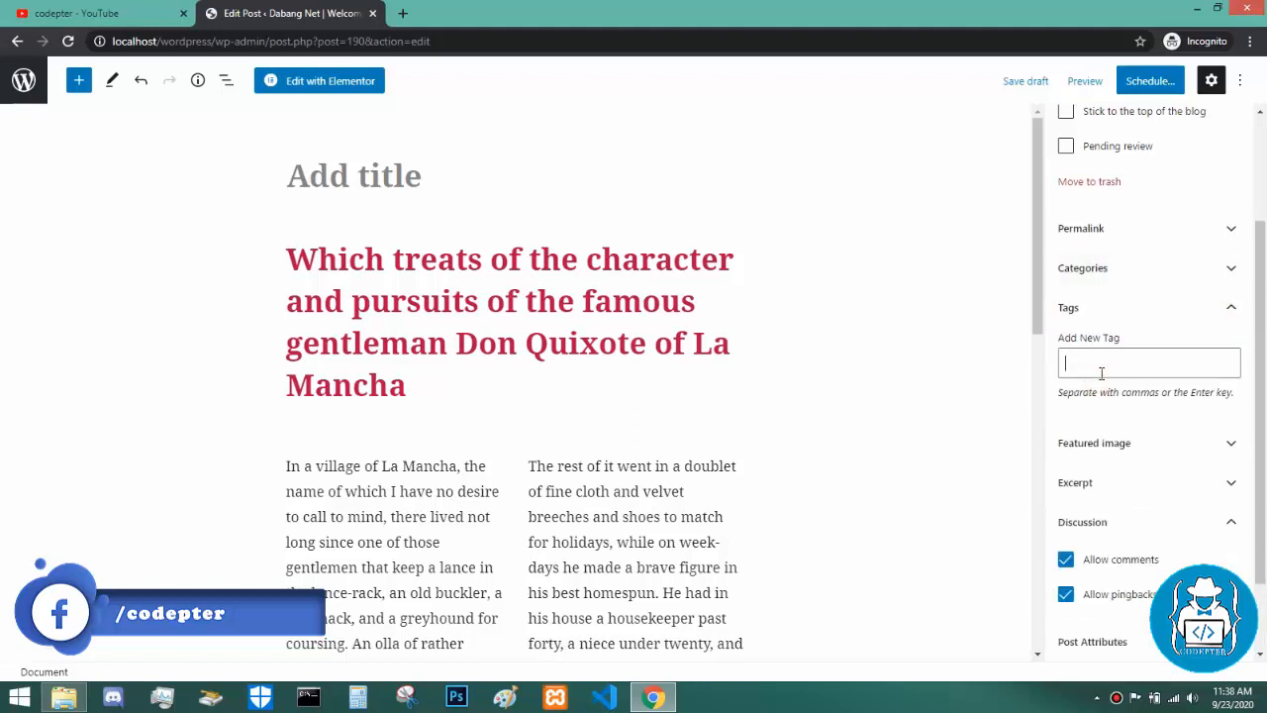
pyautogui.write('w')
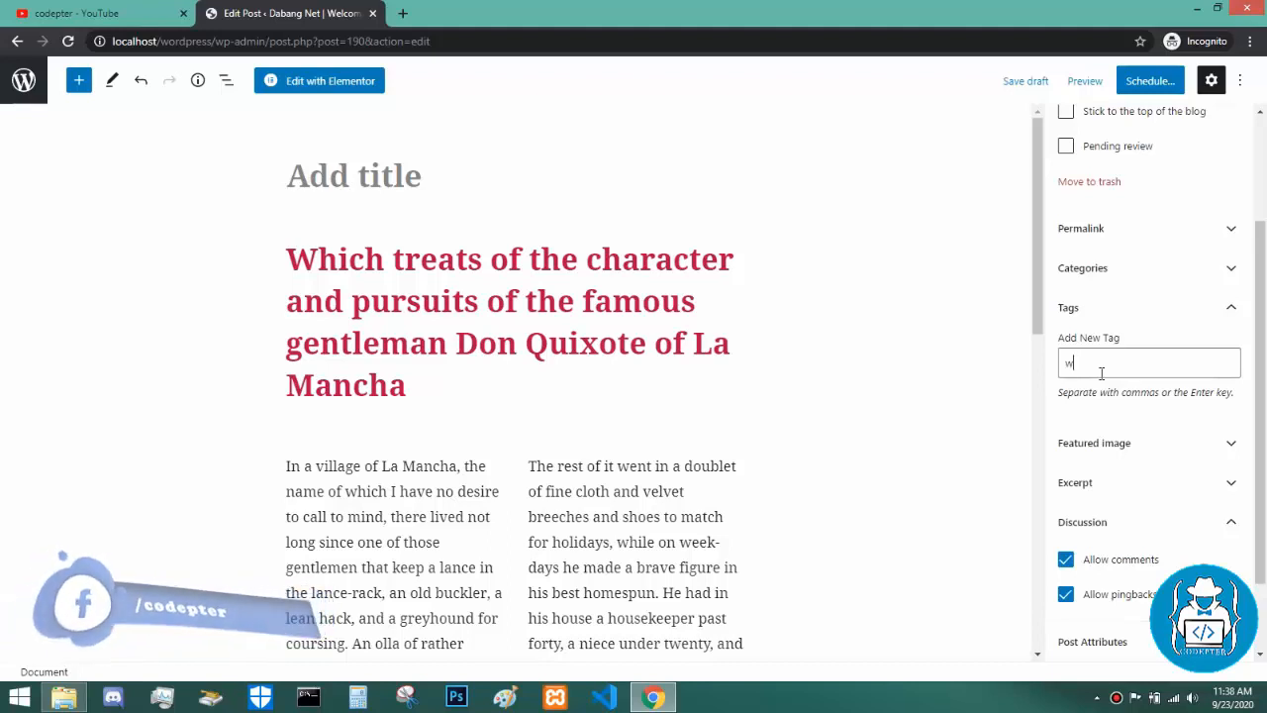
pyautogui.write('ordpress')
pyautogui.press('Return')
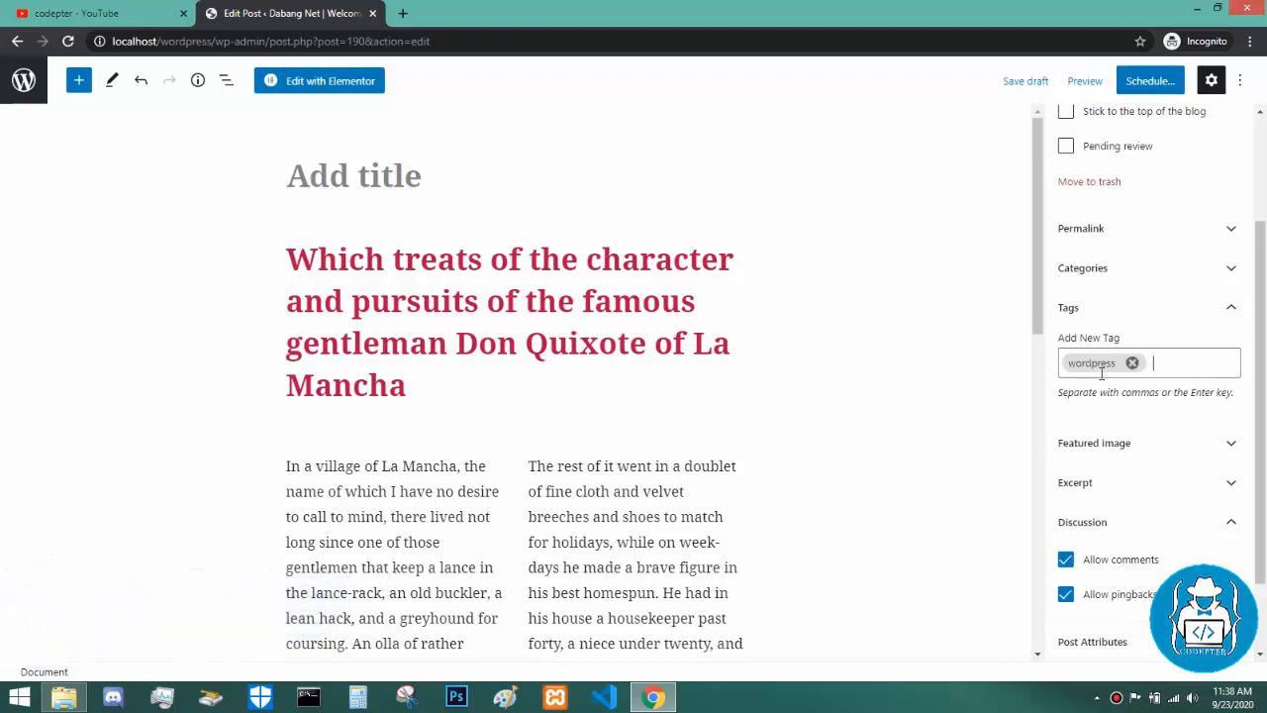
pyautogui.write('post editor')
pyautogui.press('Return')
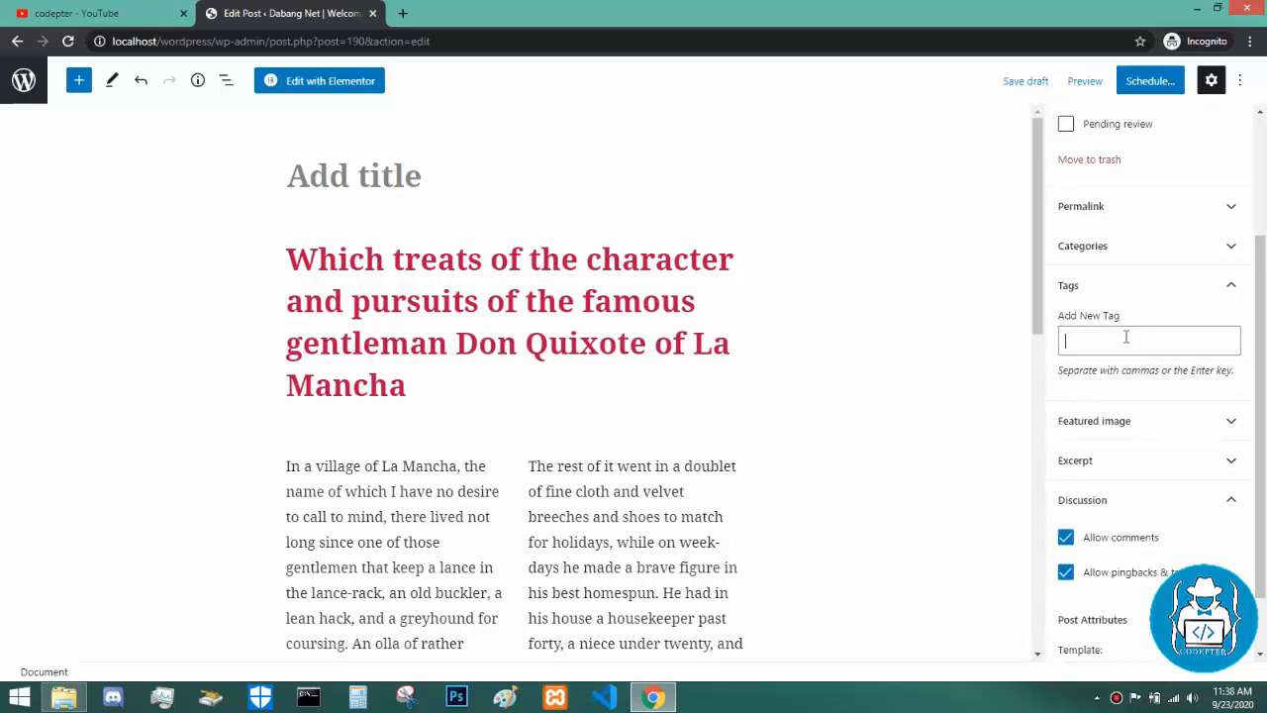
pyautogui.scroll(1, 1128, 341)
pyautogui.click(1226, 374)
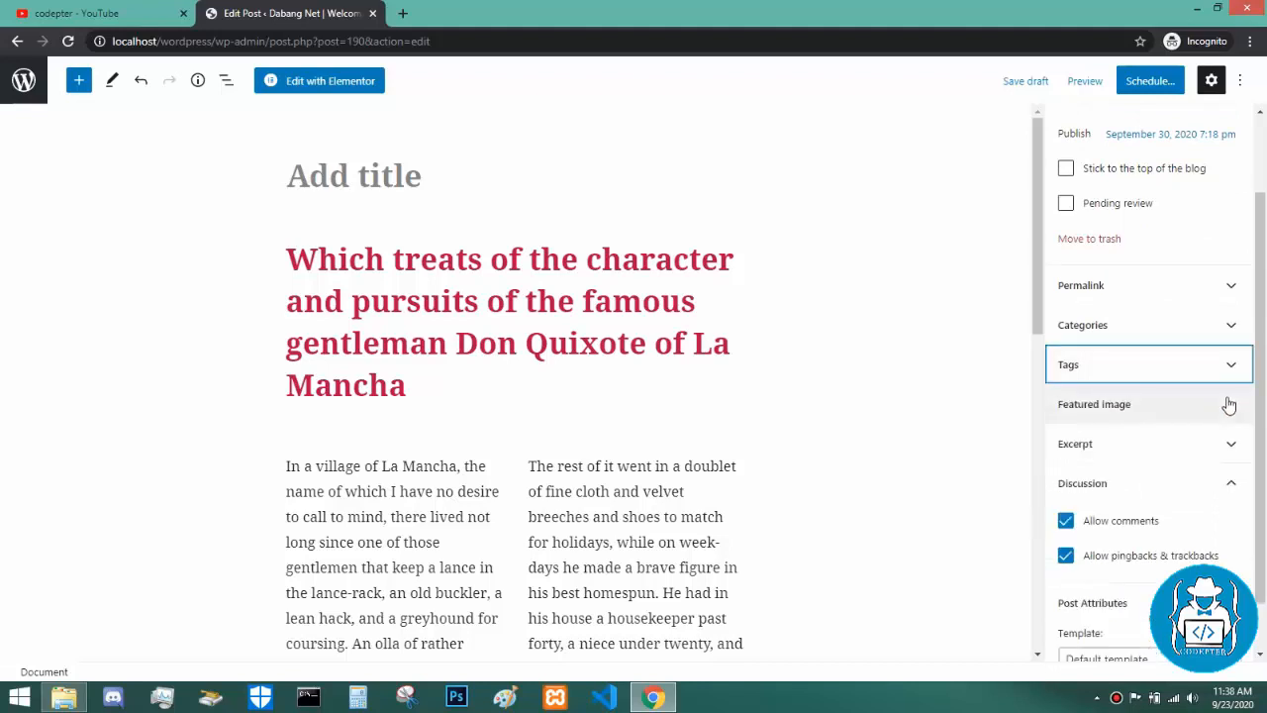
pyautogui.click(1228, 404)
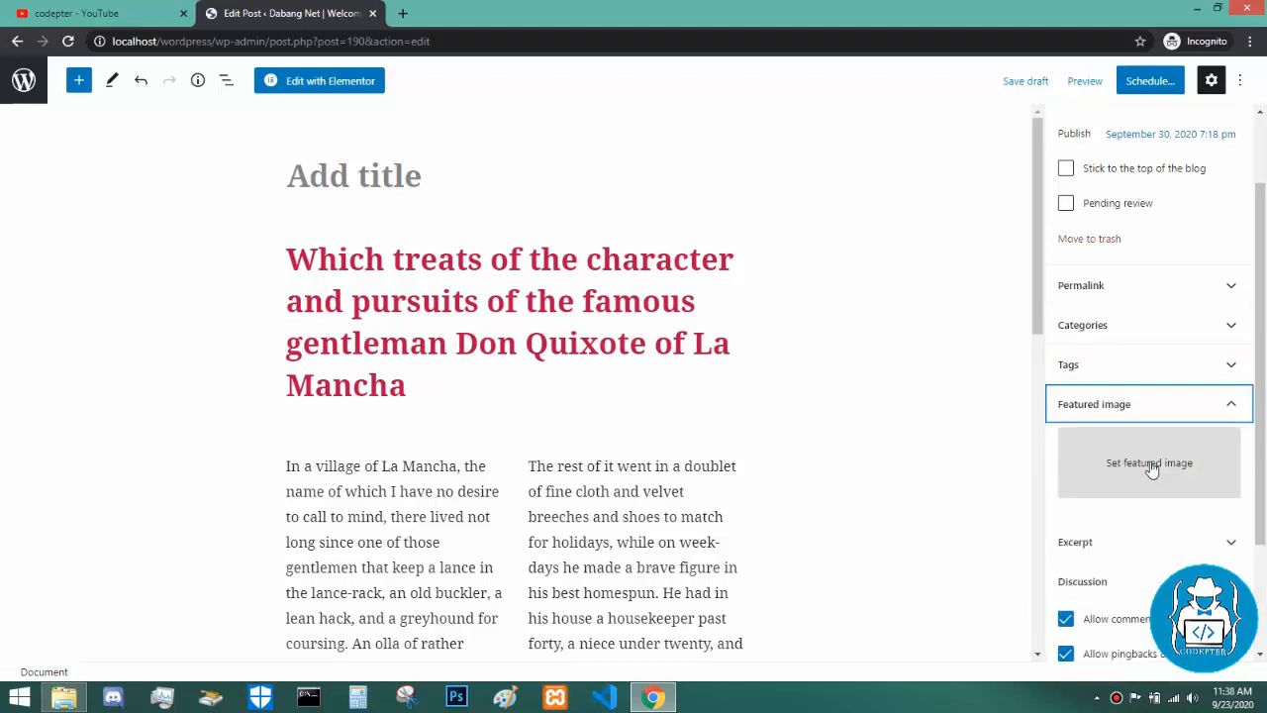
pyautogui.click(1150, 465)
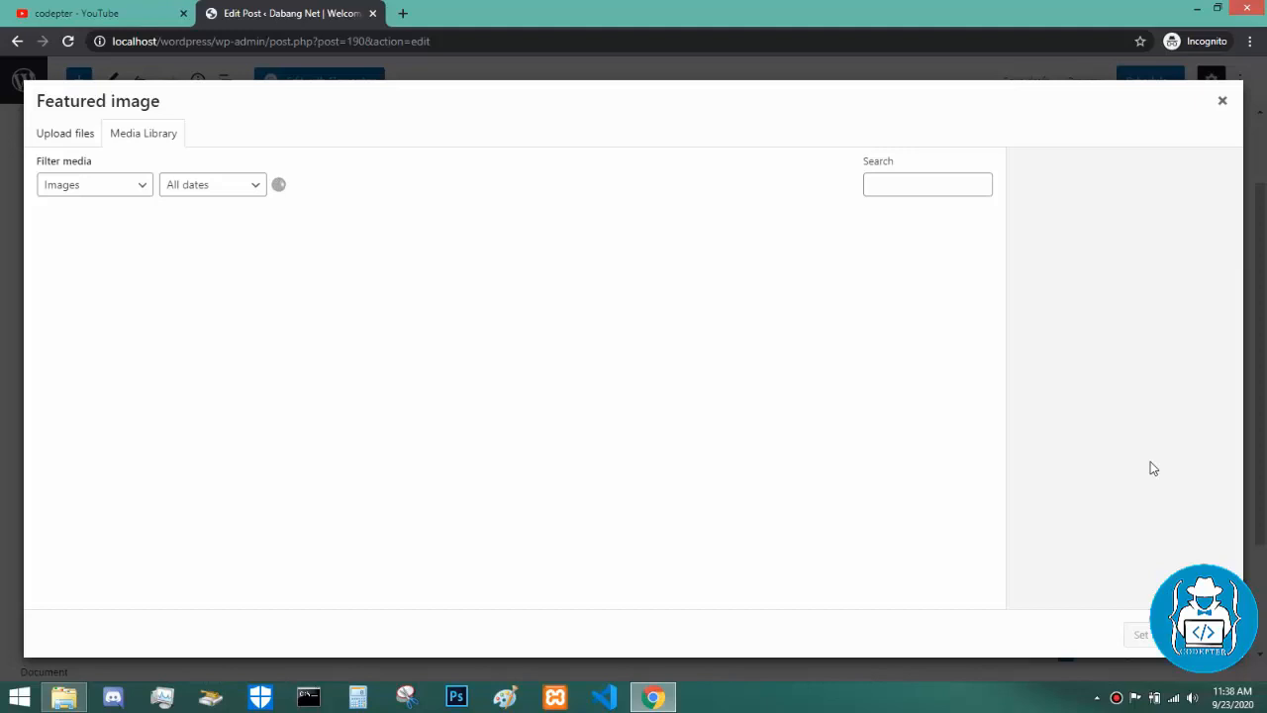
pyautogui.click(79, 133)
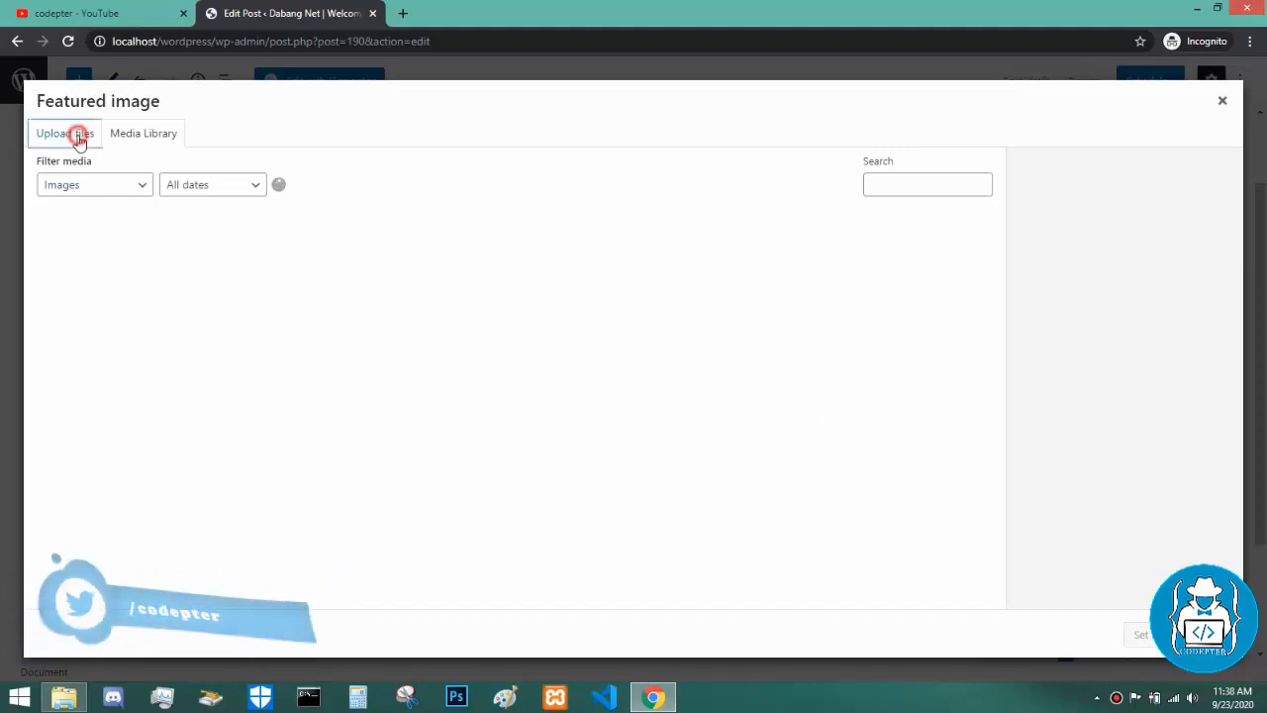
pyautogui.click(636, 374)
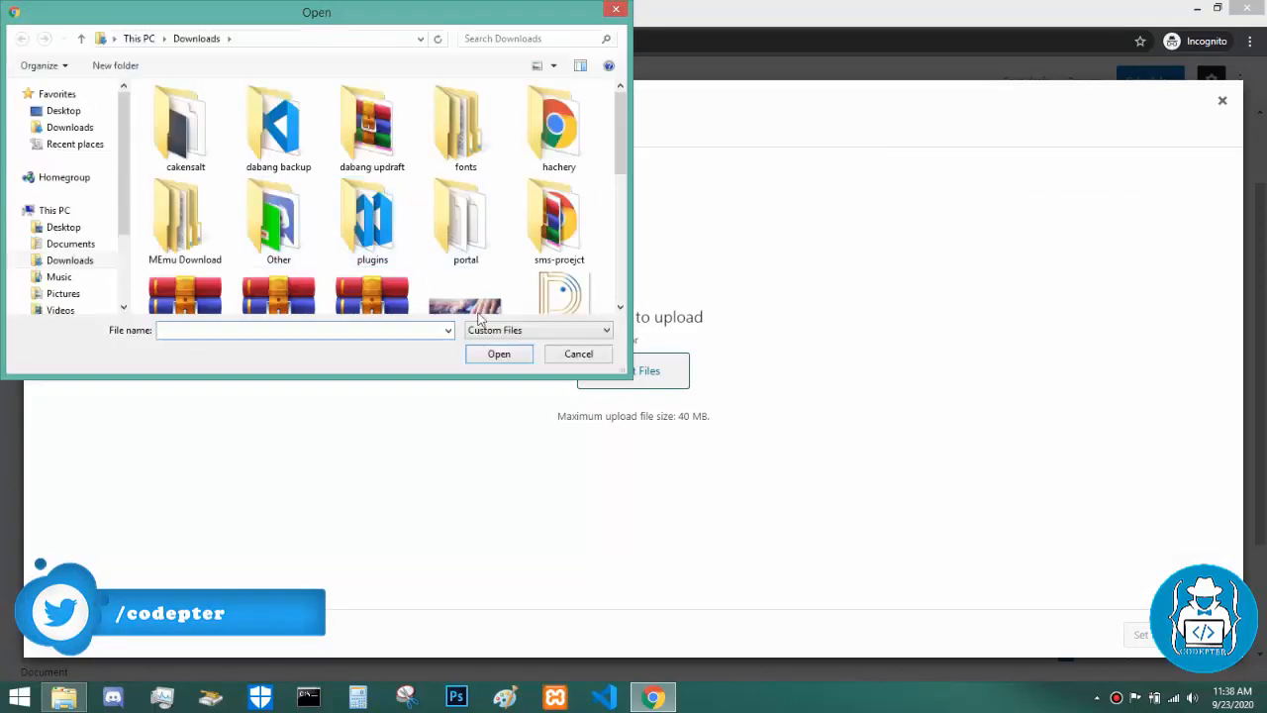
pyautogui.click(495, 354)
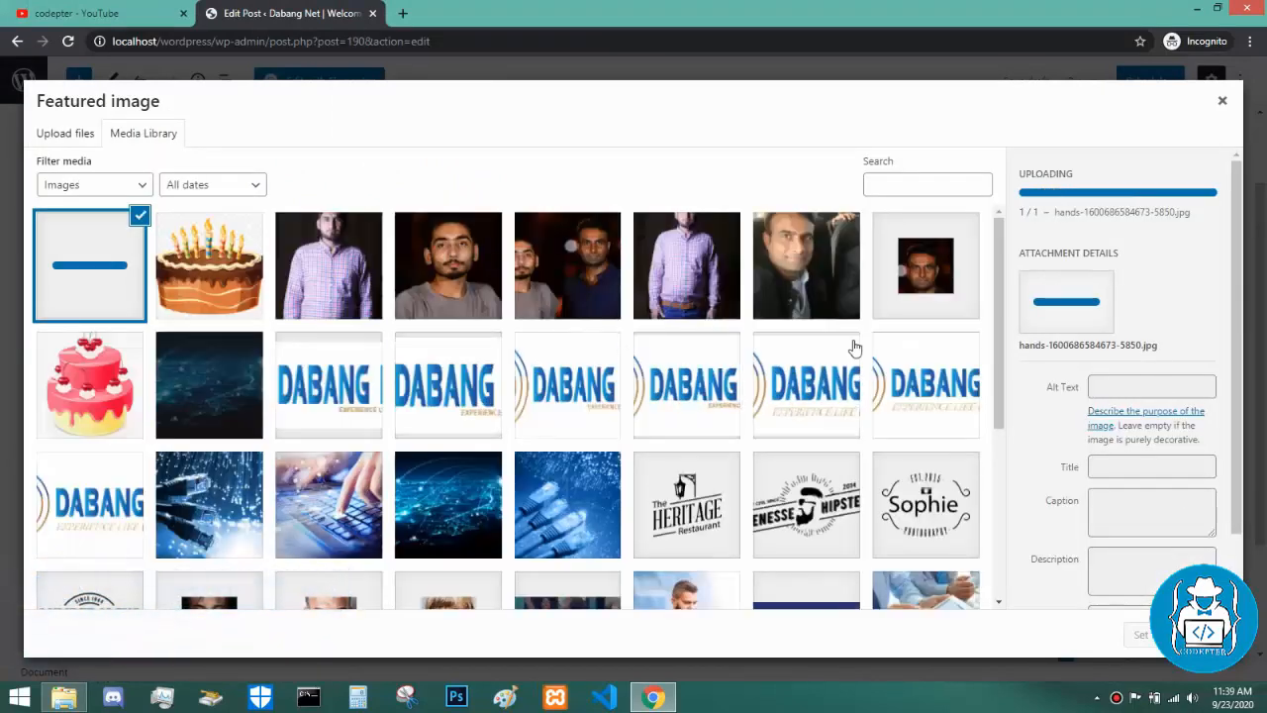
# Set the alt text of the uploaded hands image to "post editor".
pyautogui.moveTo(997, 285); pyautogui.dragTo(998, 414)
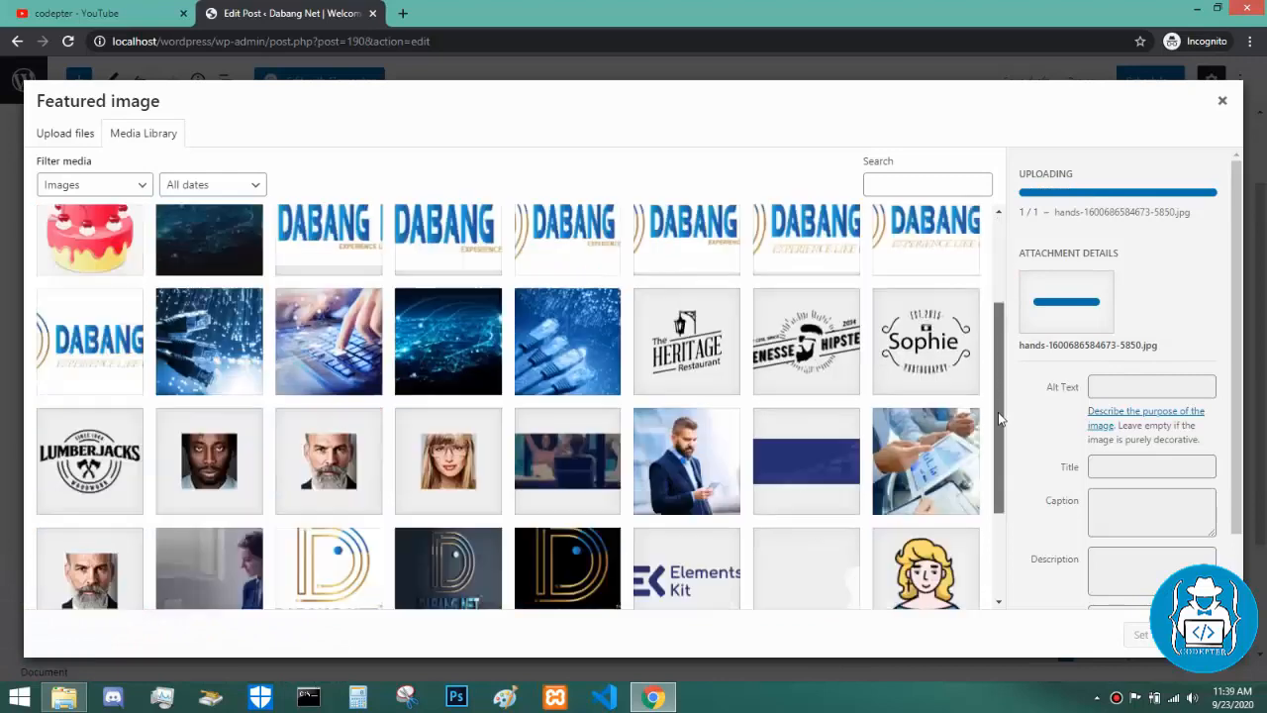
pyautogui.scroll(-1, 997, 411)
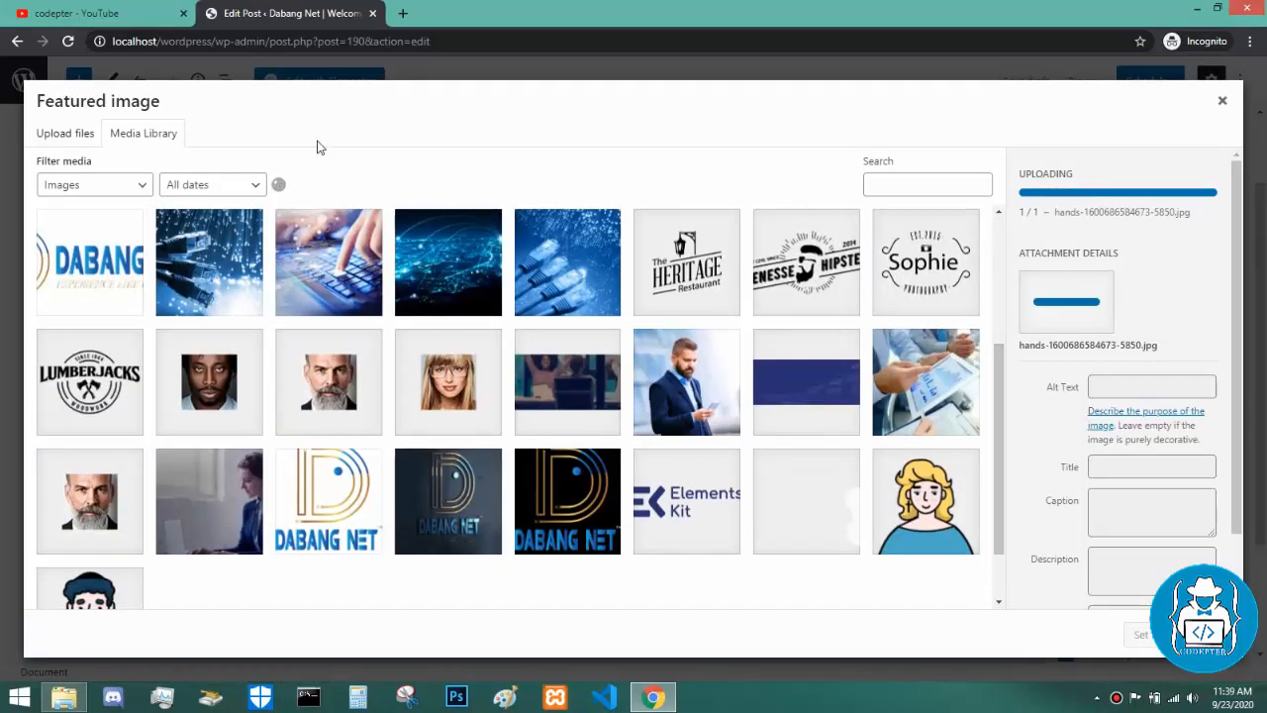
pyautogui.click(1138, 385)
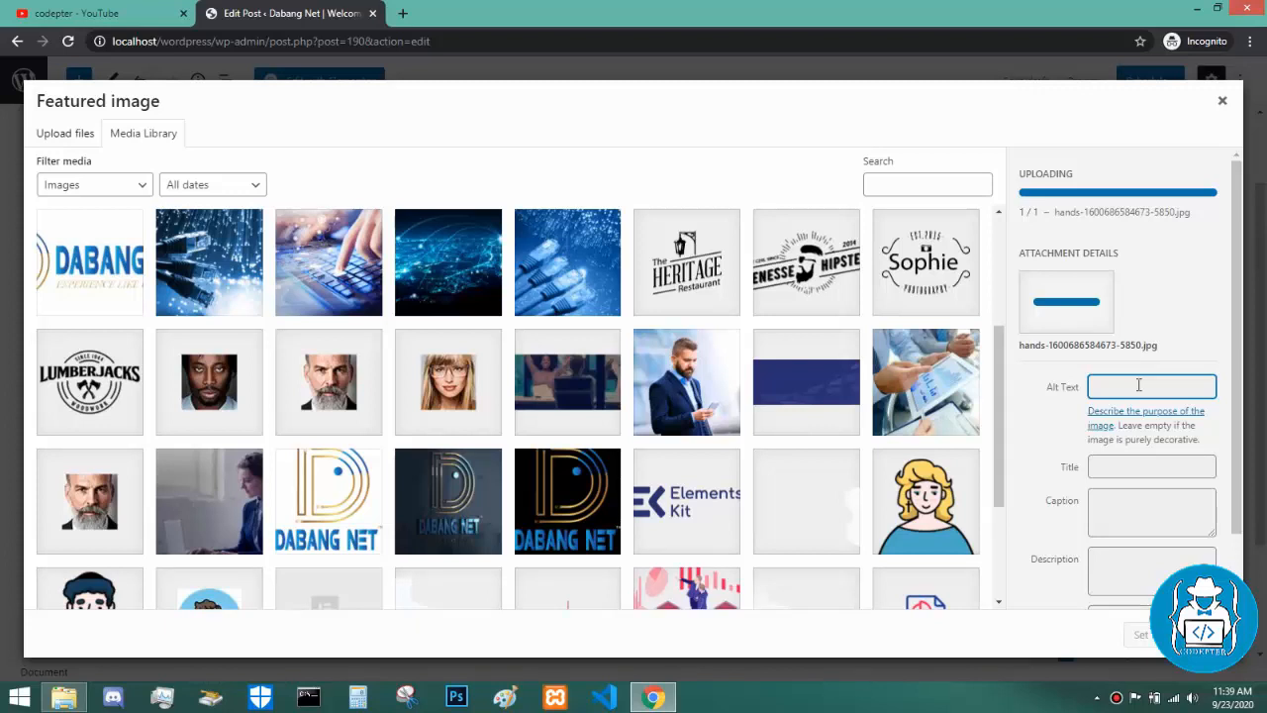
pyautogui.click(1138, 385)
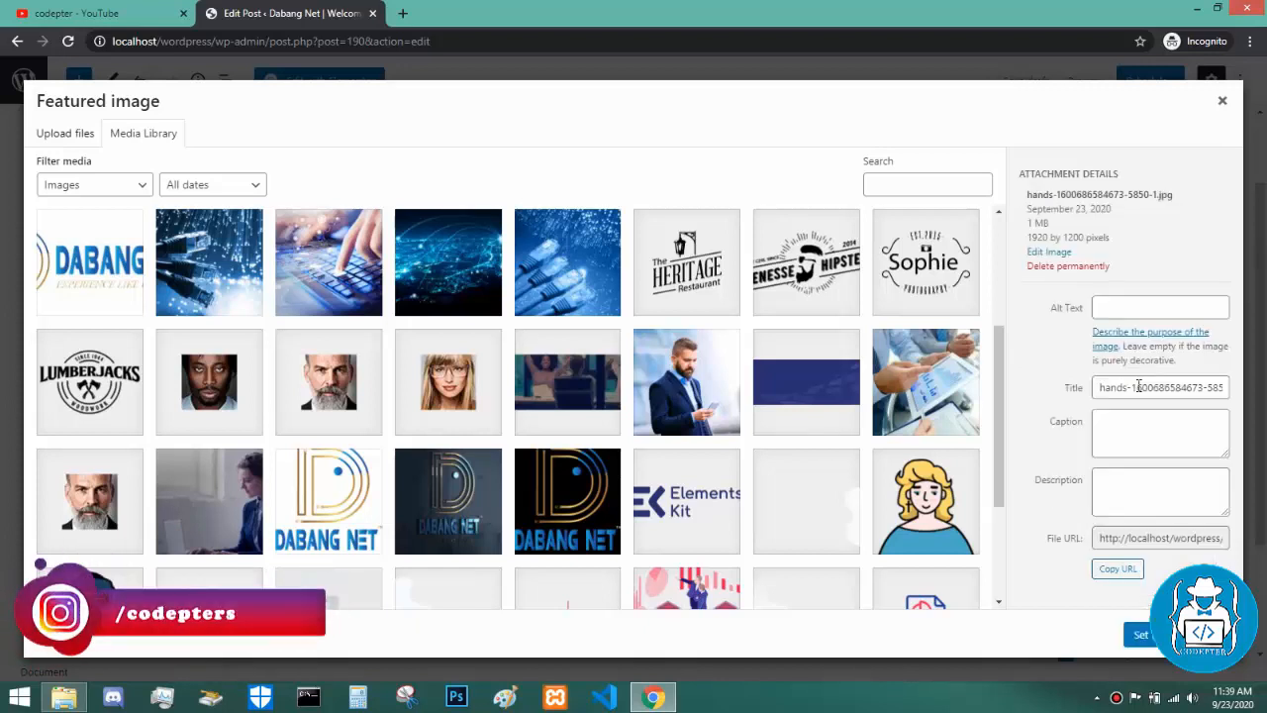
pyautogui.click(1138, 385)
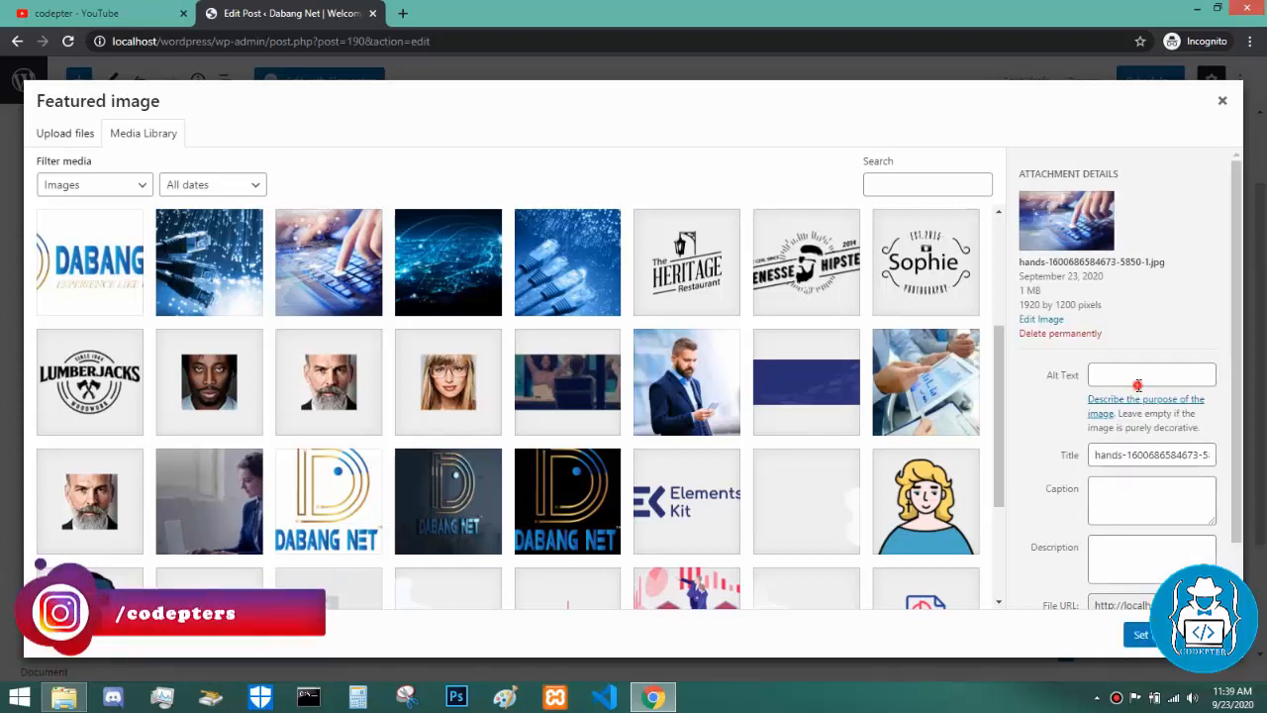
pyautogui.write('post editor')
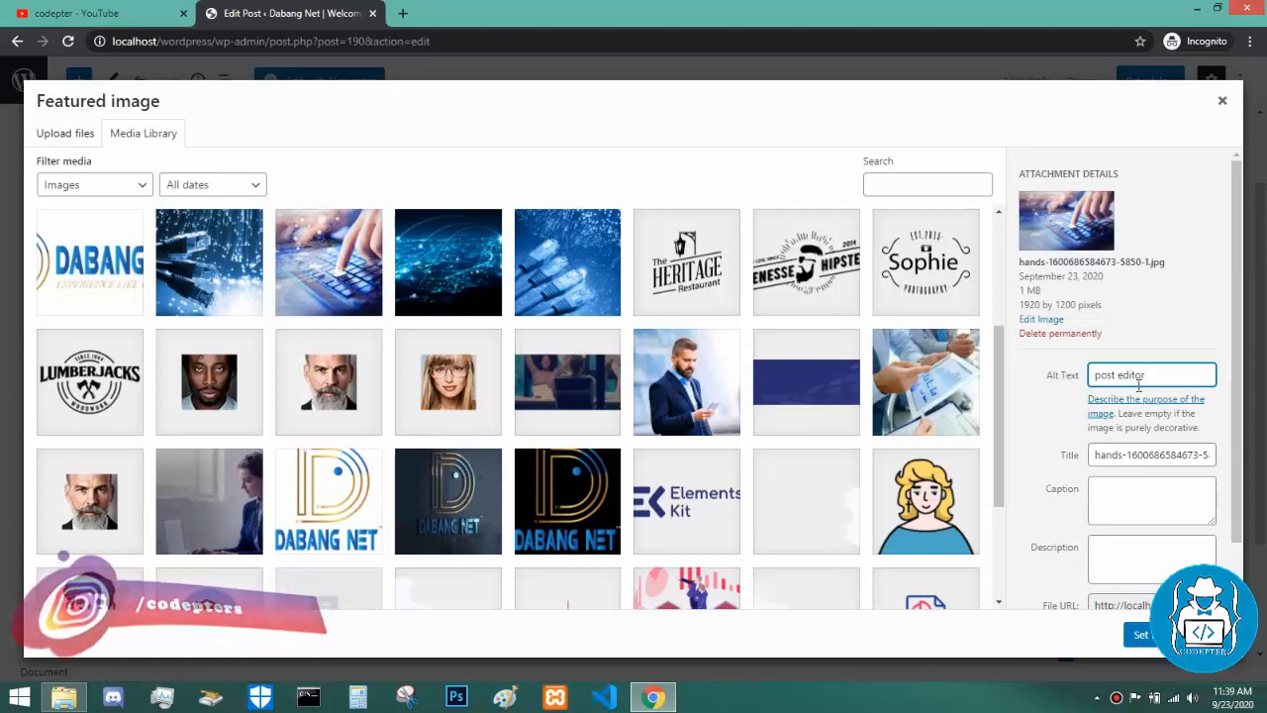
# Change the uploaded image's title to "wordpress post editor".
pyautogui.click(1151, 455)
pyautogui.hotkey('ctrl', 'a')
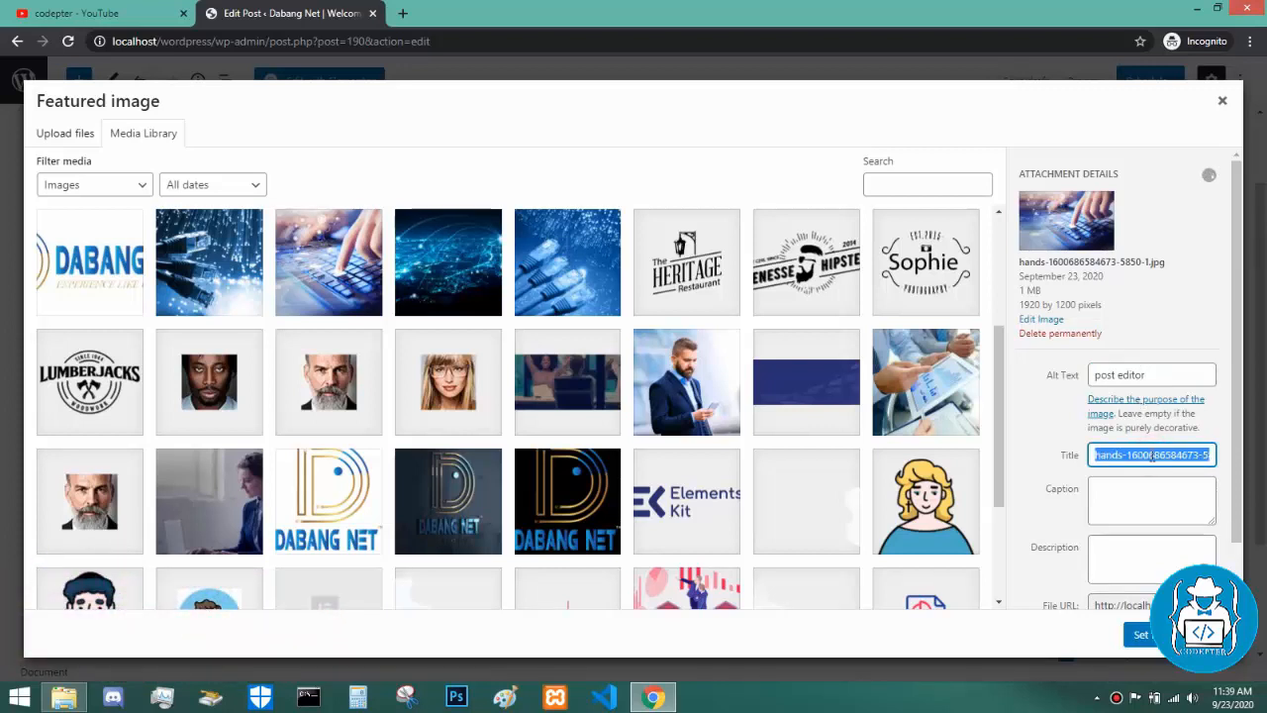
pyautogui.write('wordpress')
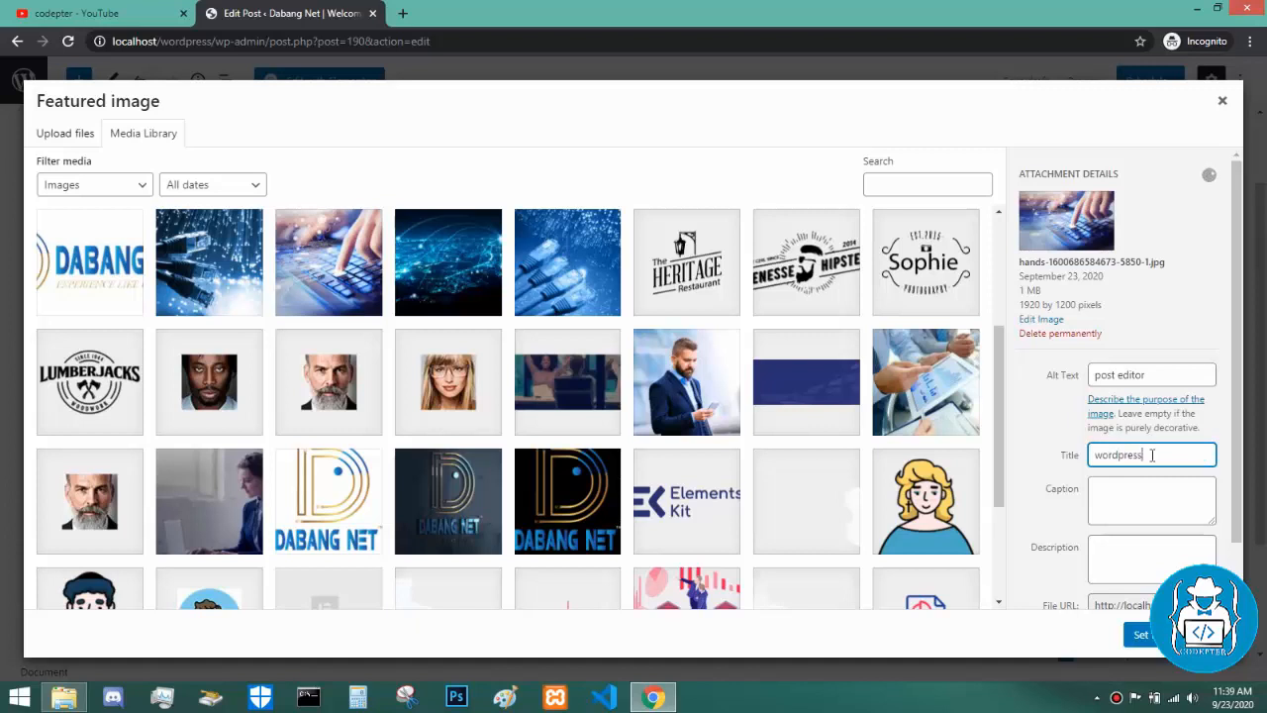
pyautogui.write(' post editor')
# Leave the image's description and caption empty and set it as the post's featured image.
pyautogui.scroll(-1, 1134, 473)
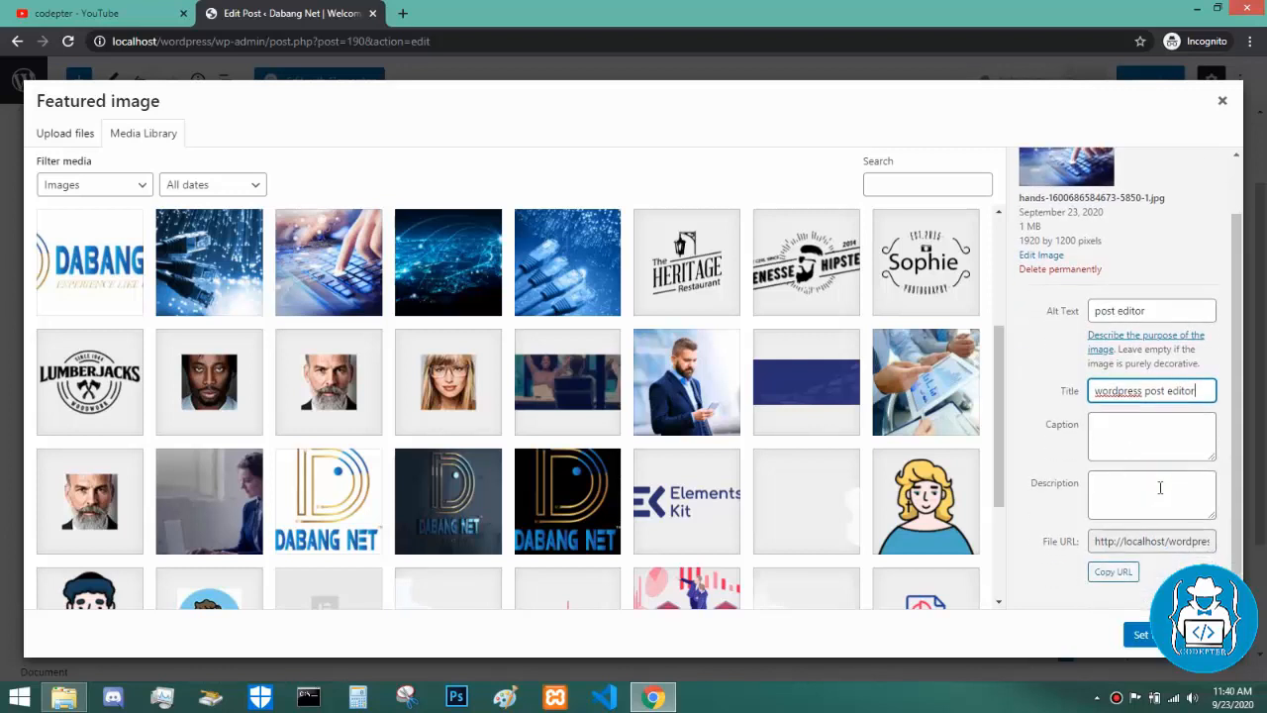
pyautogui.click(1160, 487)
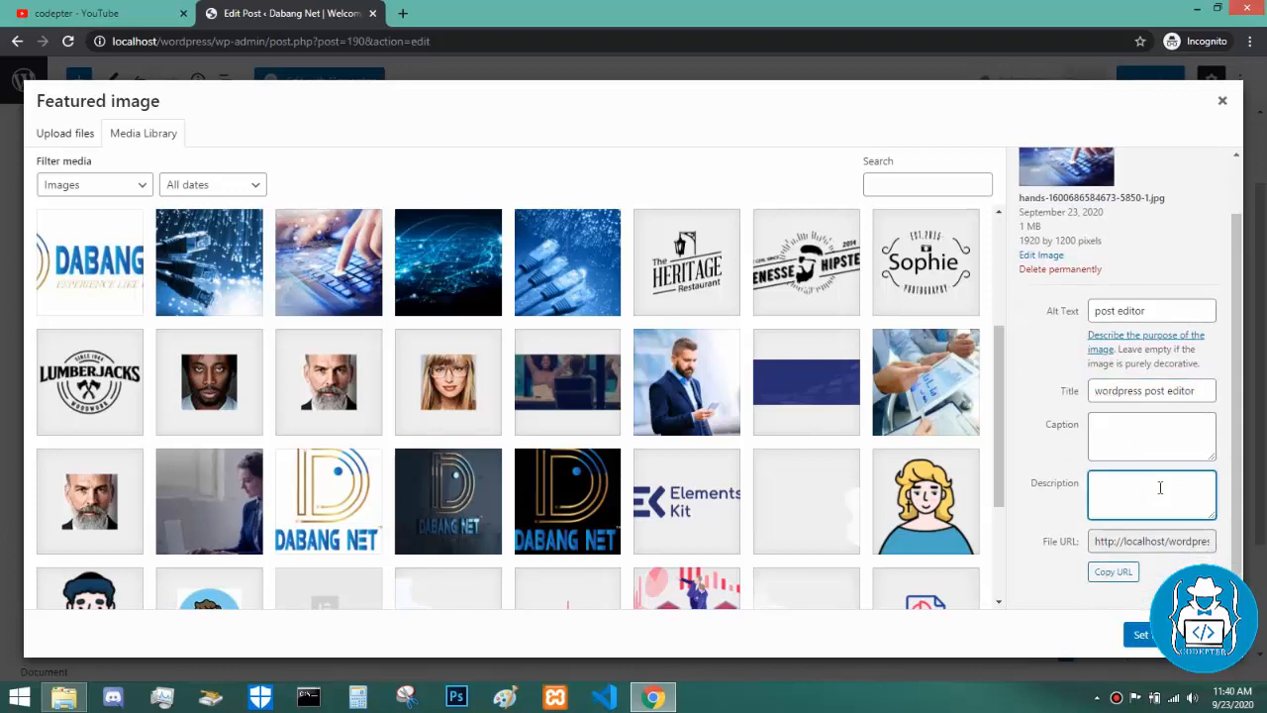
pyautogui.click(1160, 451)
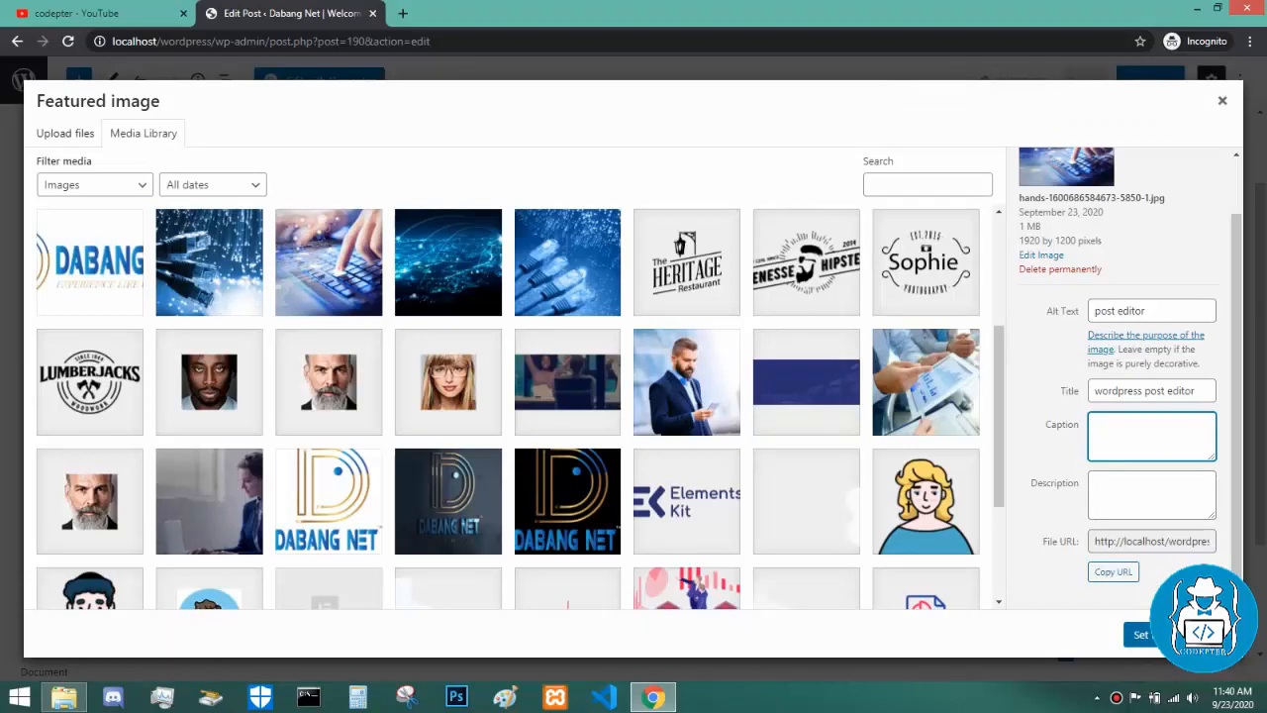
pyautogui.click(1140, 634)
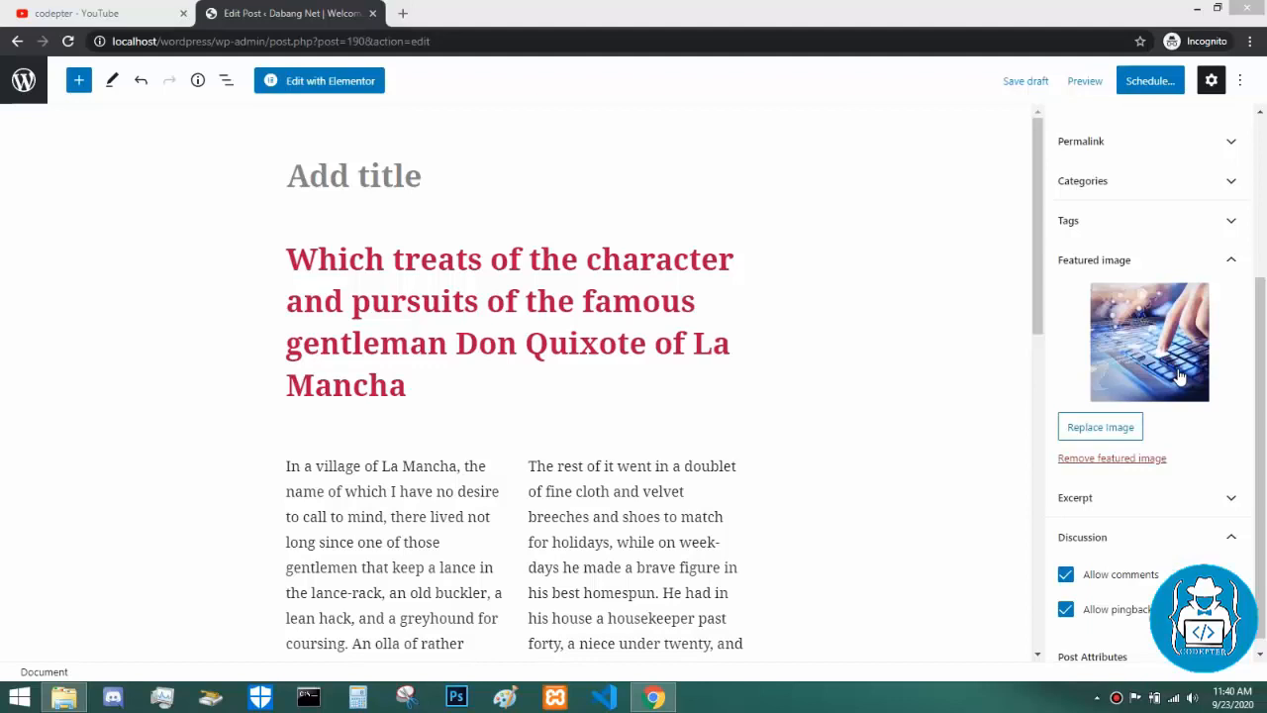
# Check the post's optional excerpt setting, leaving the excerpt empty.
pyautogui.scroll(-1, 1249, 425)
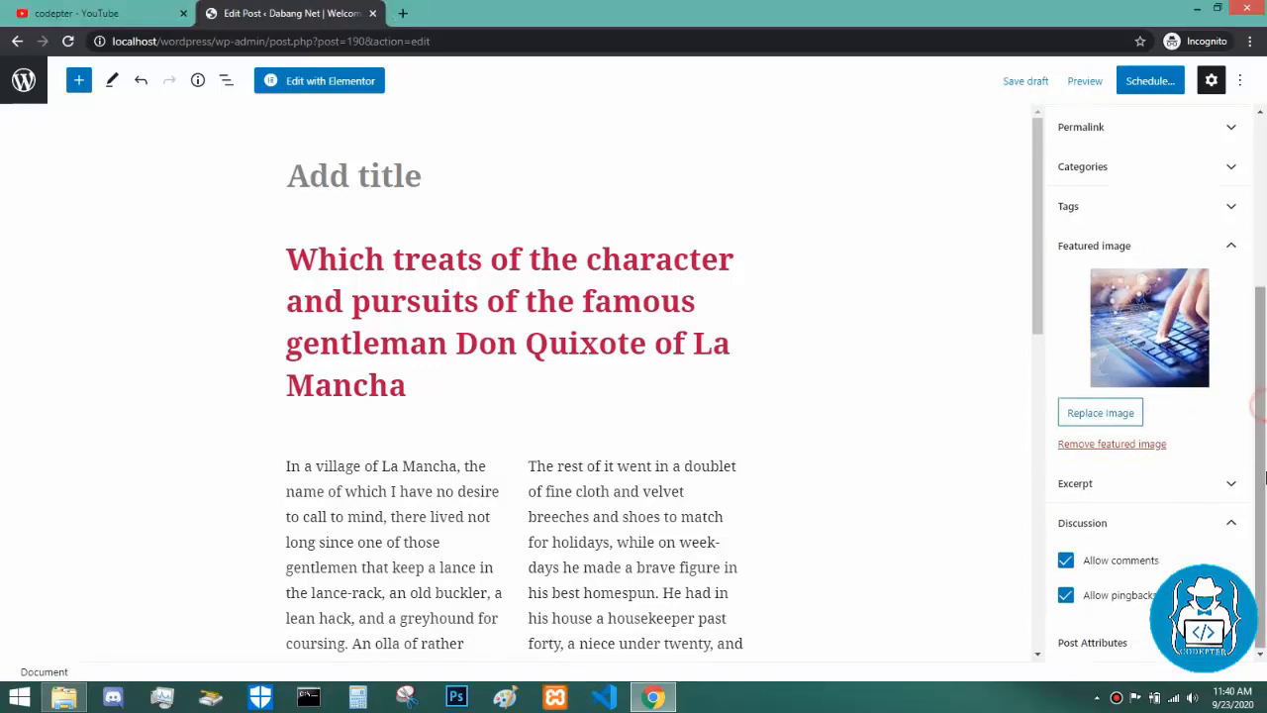
pyautogui.click(1226, 483)
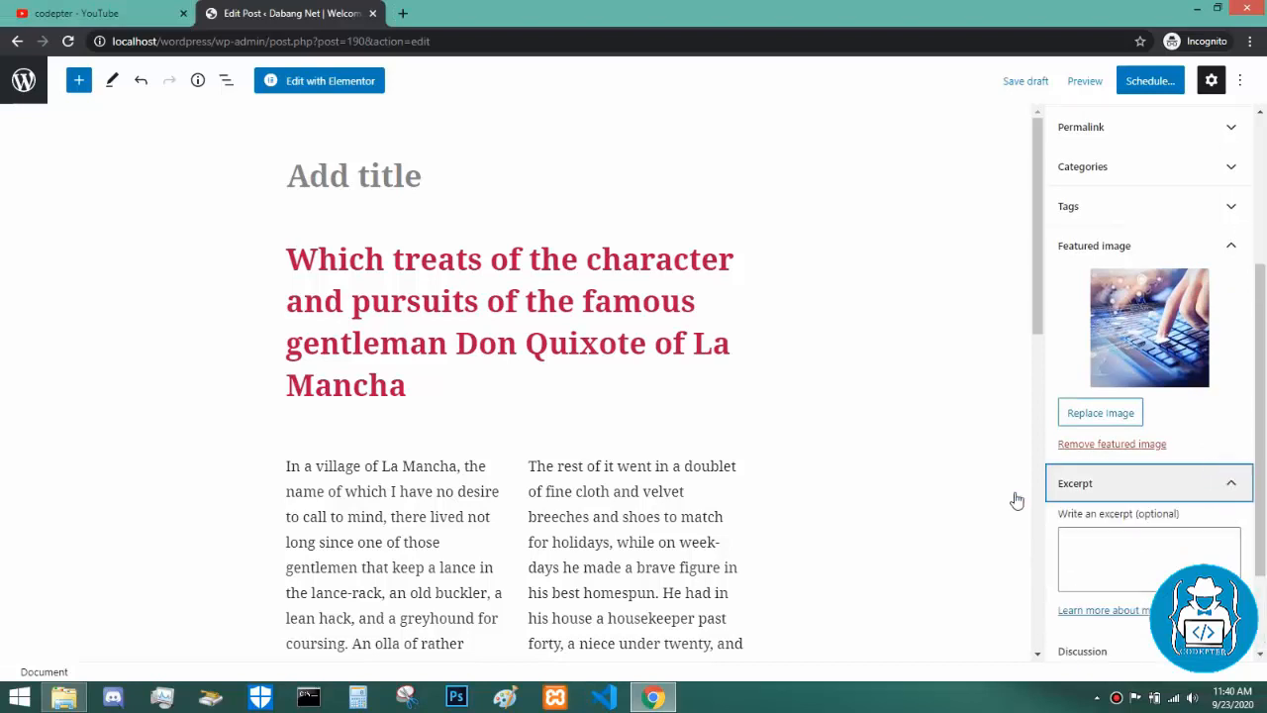
pyautogui.click(1138, 569)
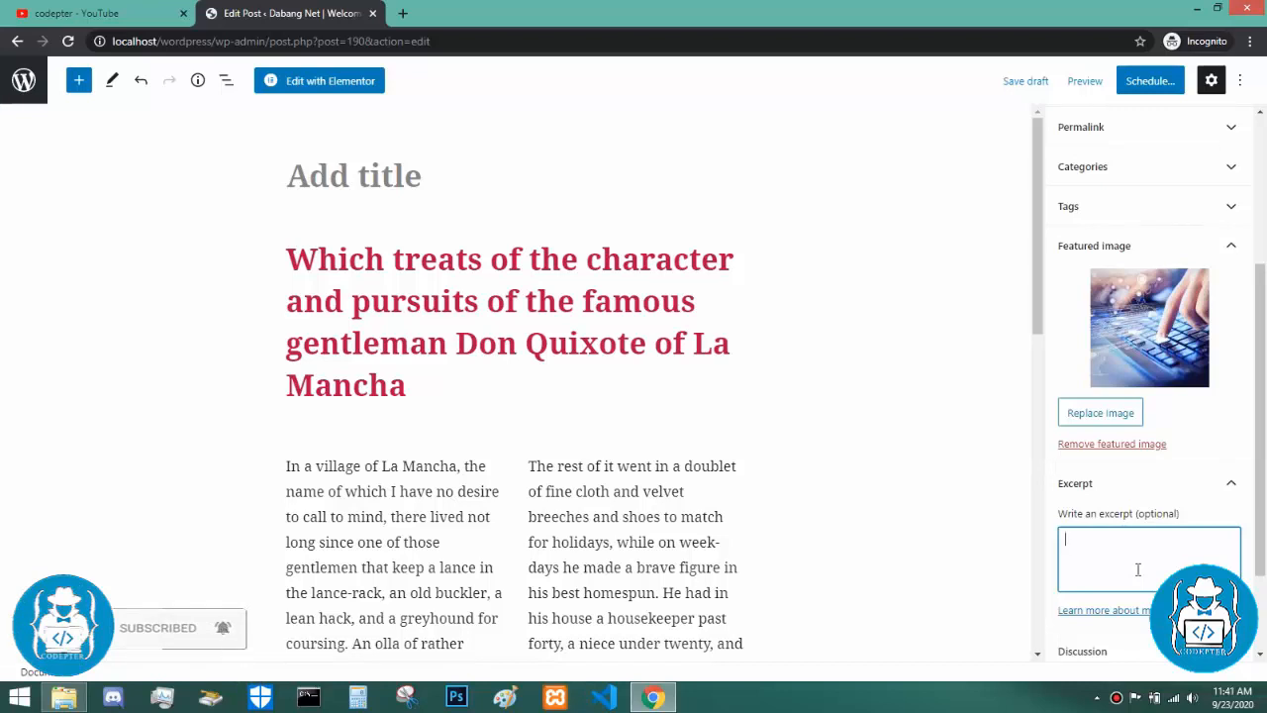
pyautogui.click(1202, 485)
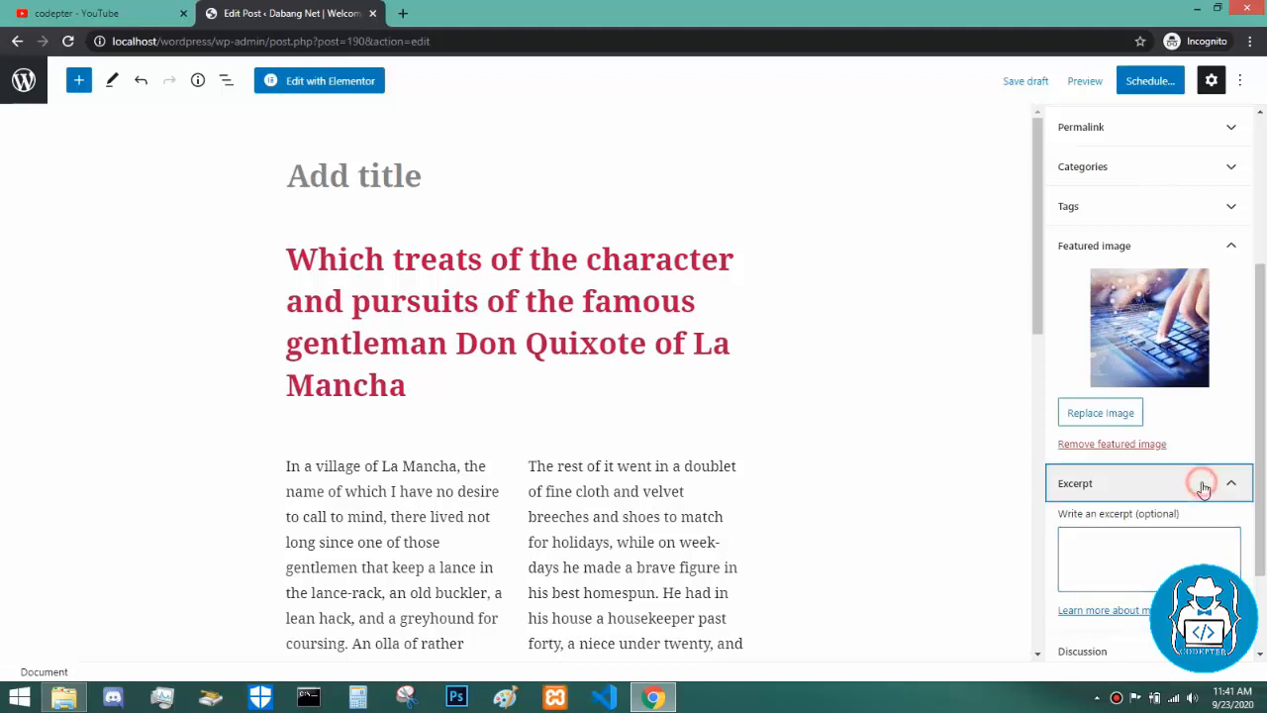
pyautogui.click(1262, 475)
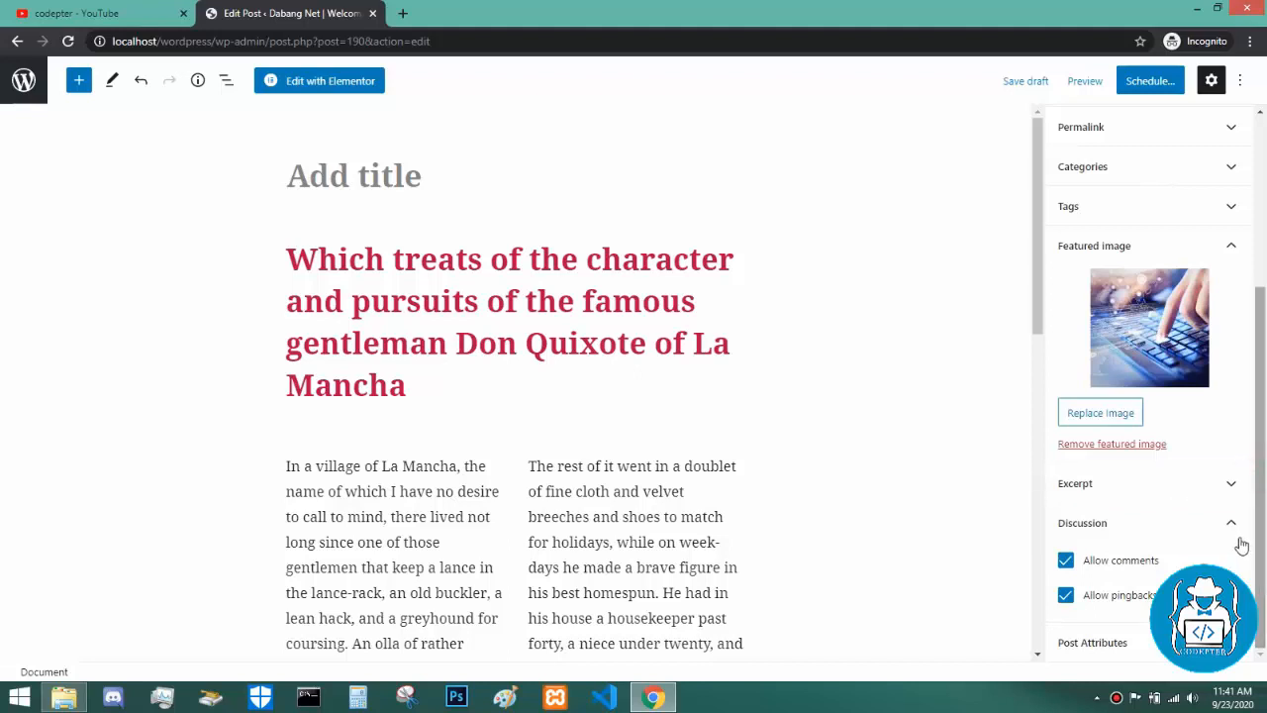
# Try out disallowing comments and pingbacks in the post's discussion settings, leaving both allowed.
pyautogui.click(1065, 562)
pyautogui.click(1066, 598)
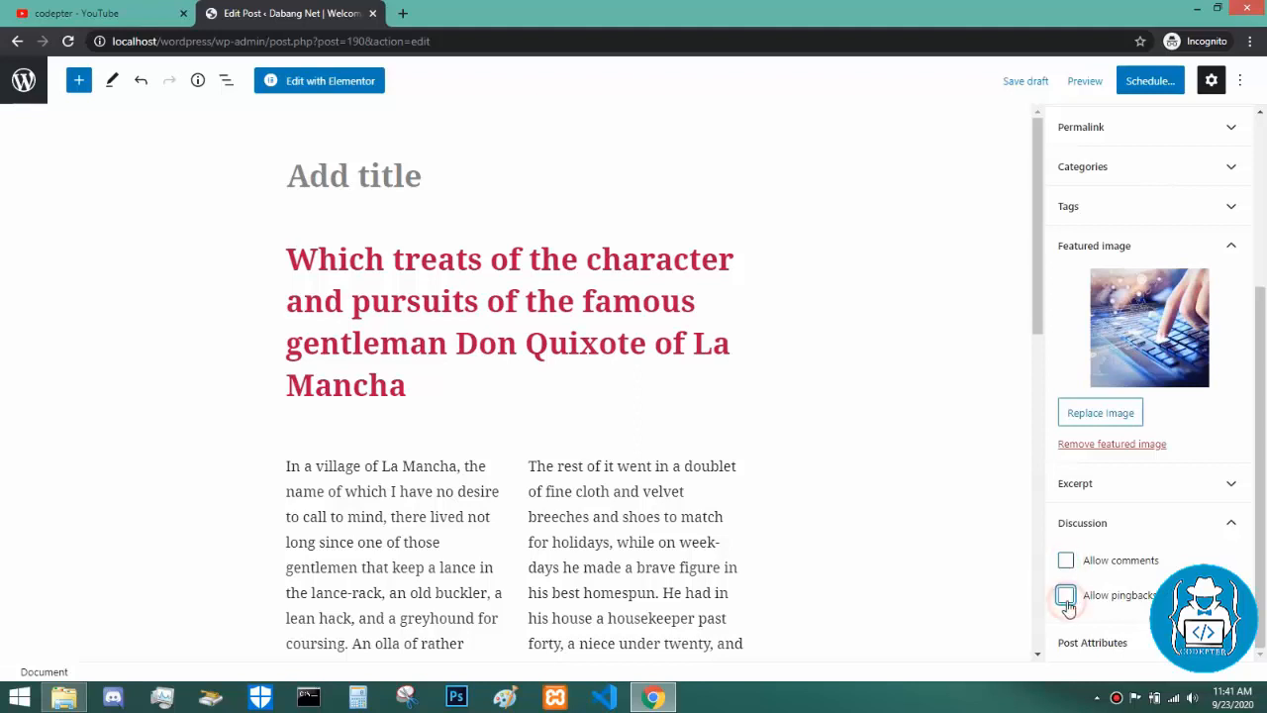
pyautogui.click(1066, 598)
pyautogui.click(1065, 561)
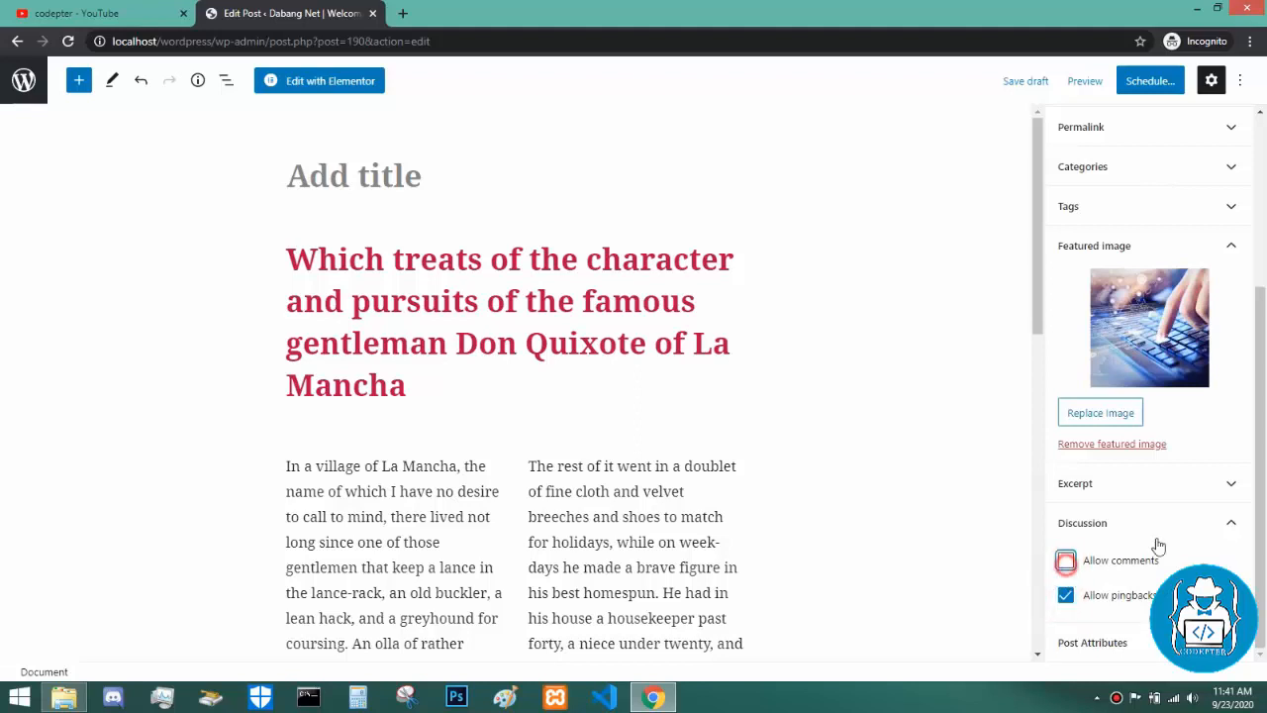
pyautogui.click(1216, 524)
# Check the template choices in the post attributes, keeping the default template.
pyautogui.press('Tab')
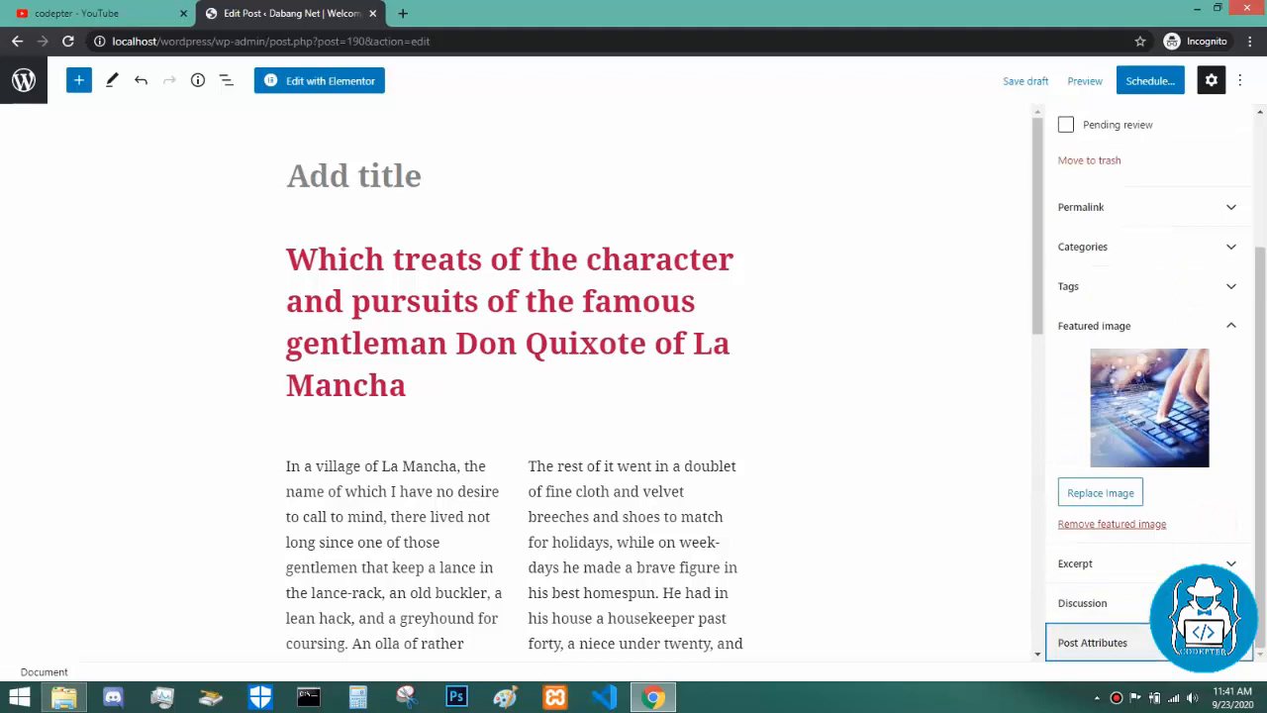
pyautogui.press('Return')
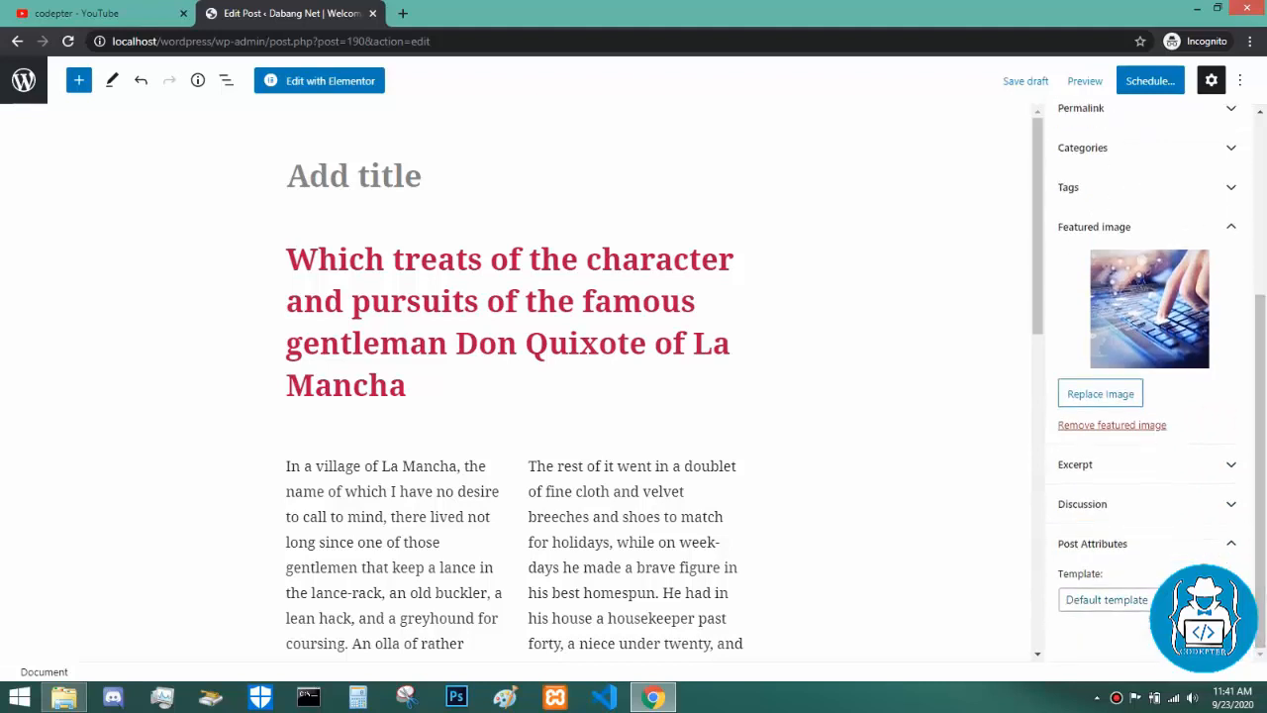
pyautogui.click(1182, 600)
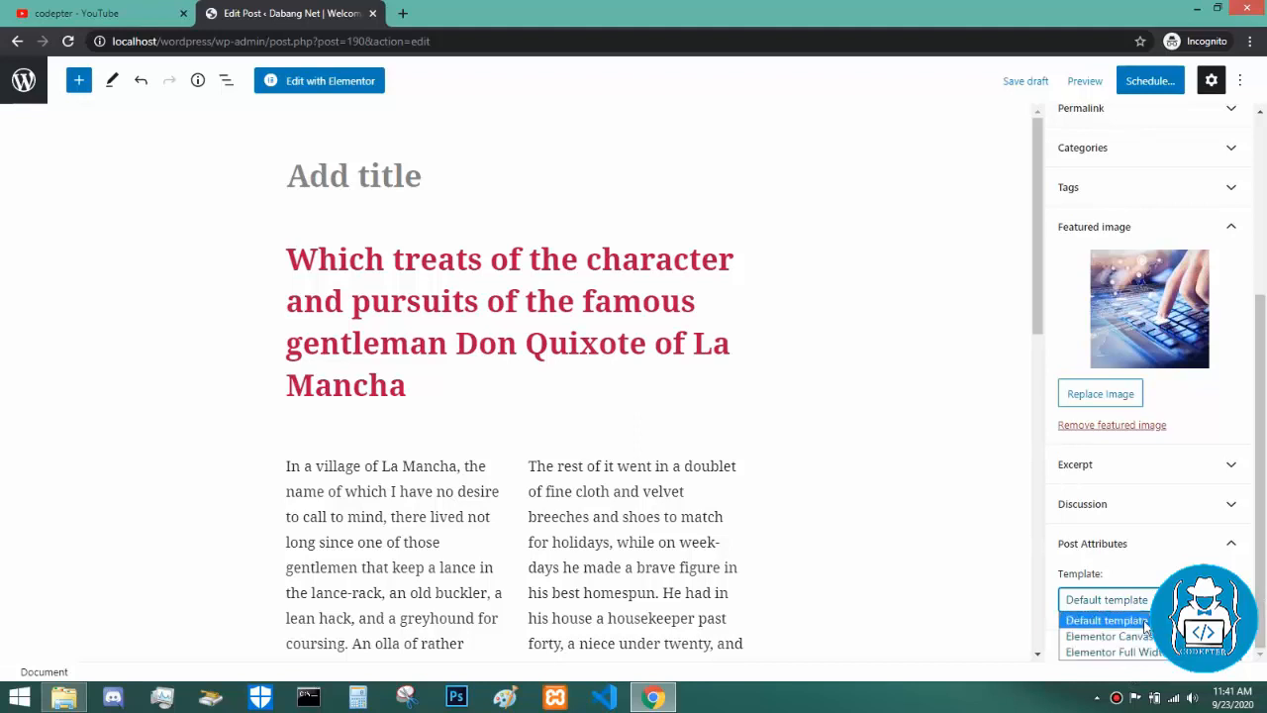
pyautogui.click(1145, 621)
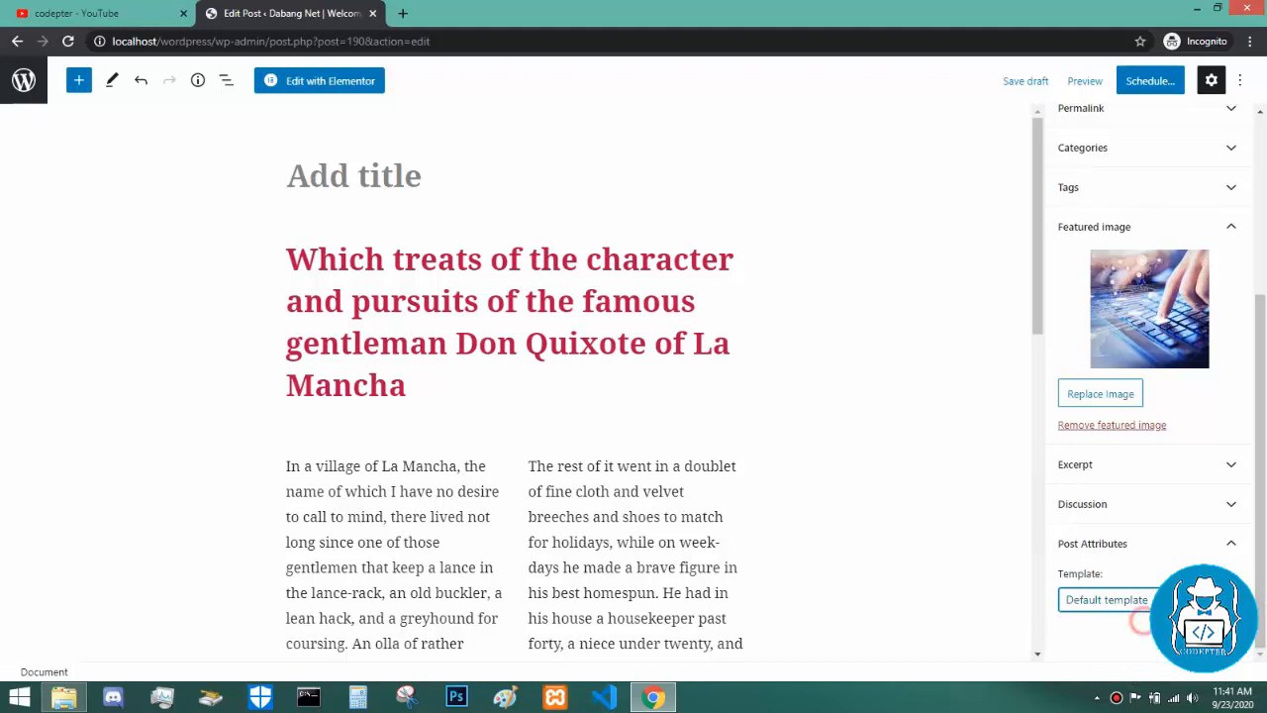
# Try the Huge preset size on the red Don Quixote heading, and set its preset size to Normal.
pyautogui.scroll(5, 1148, 445)
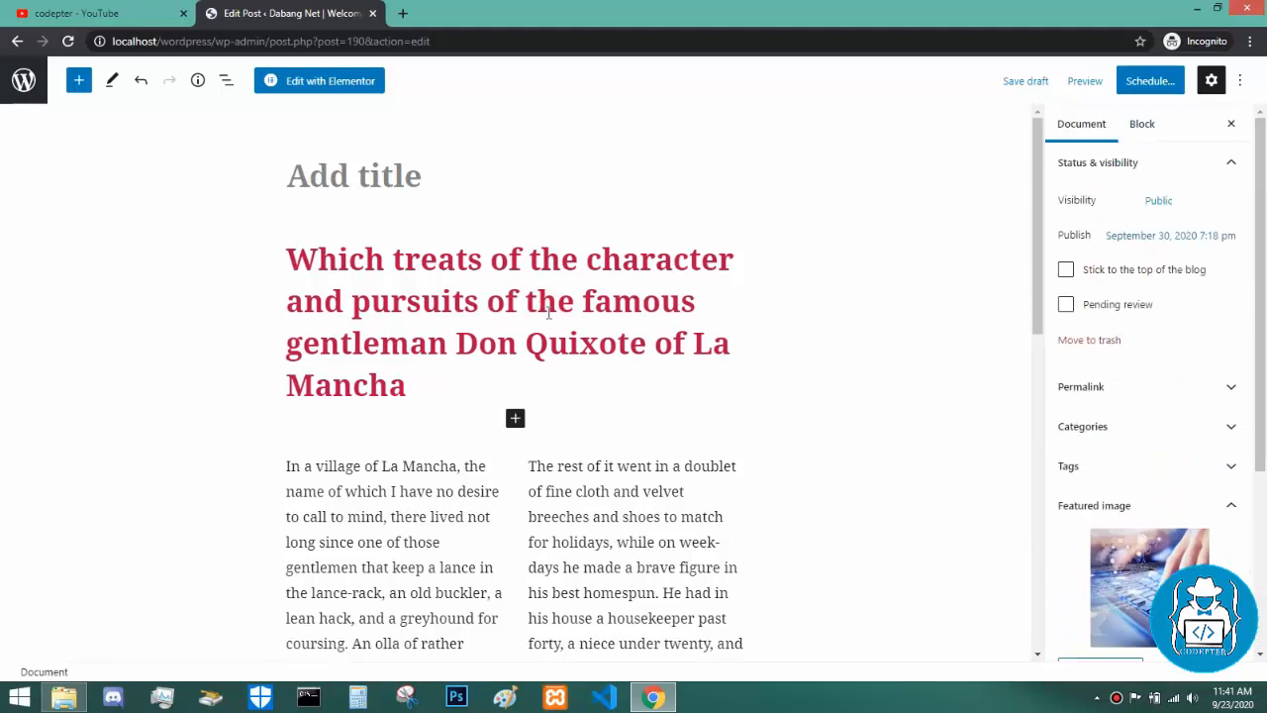
pyautogui.click(420, 358)
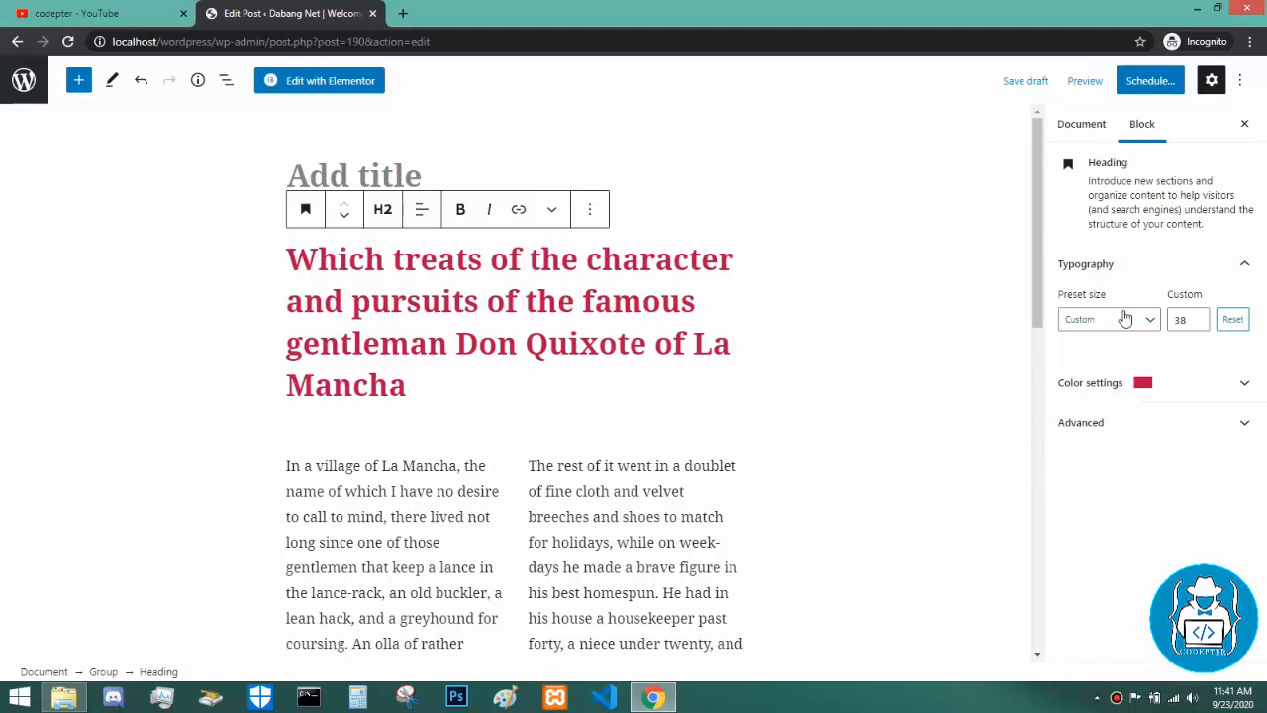
pyautogui.click(1133, 324)
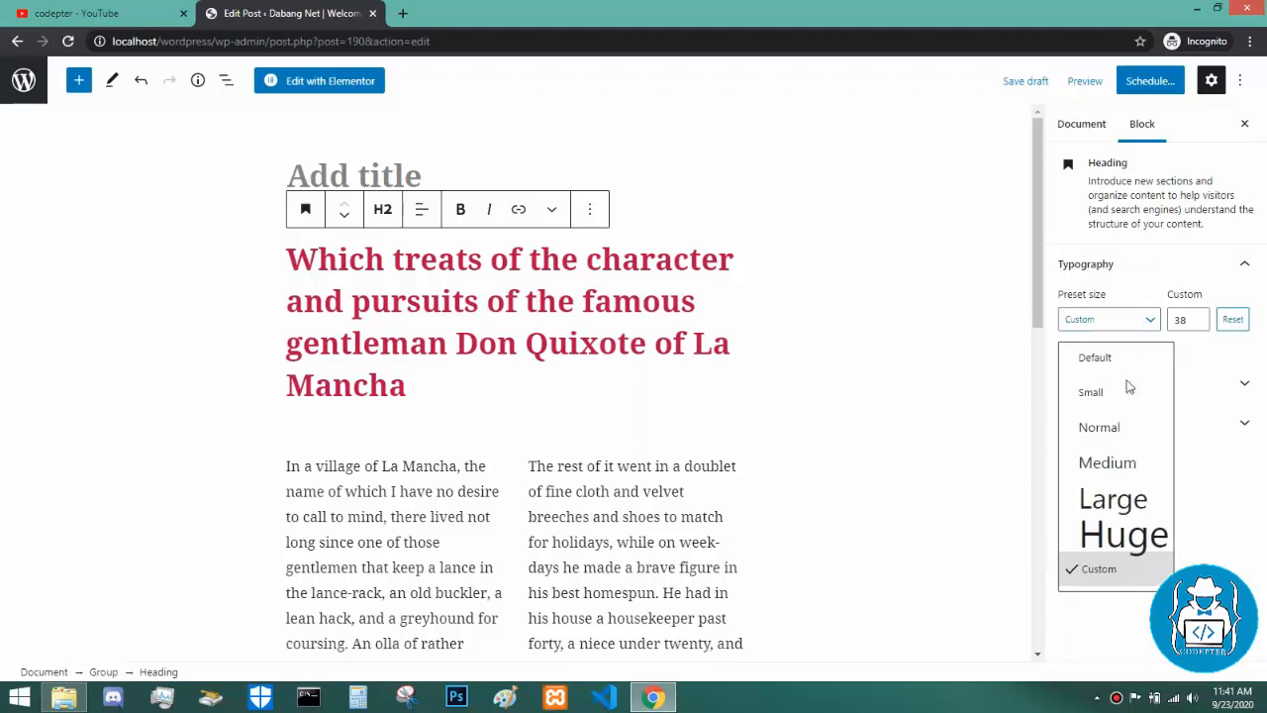
pyautogui.click(1112, 512)
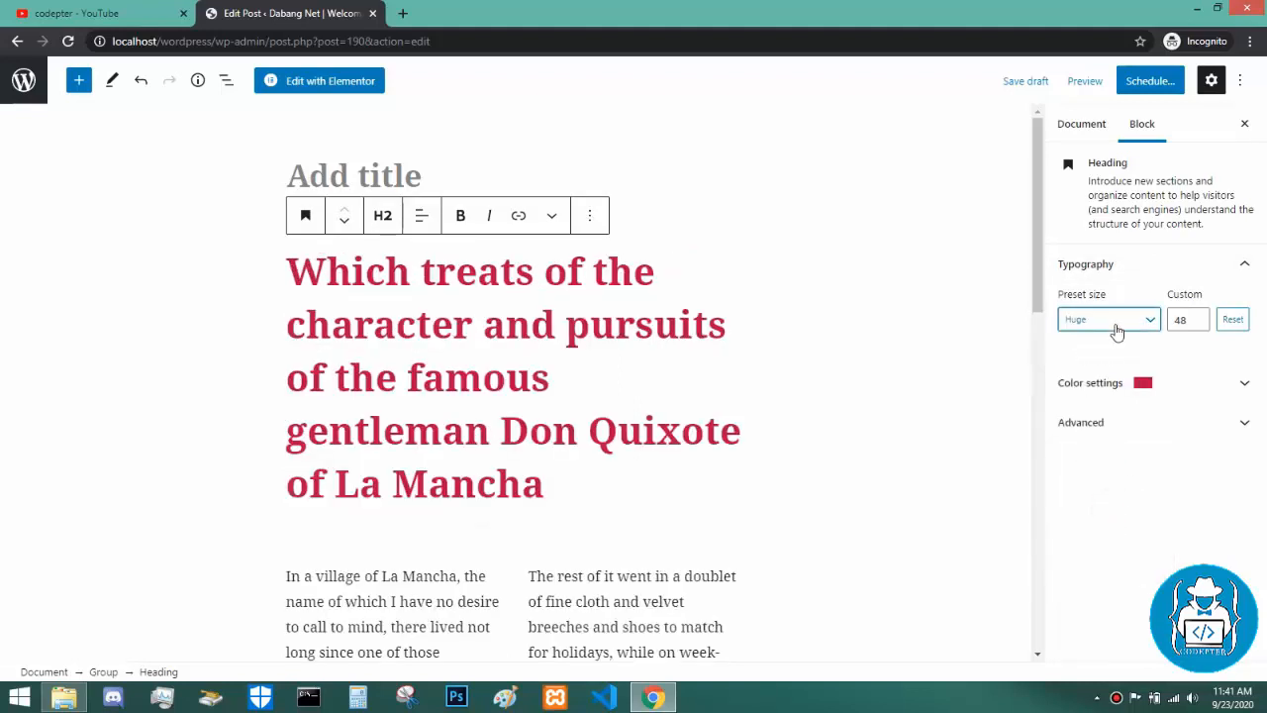
pyautogui.click(1115, 329)
pyautogui.click(1122, 530)
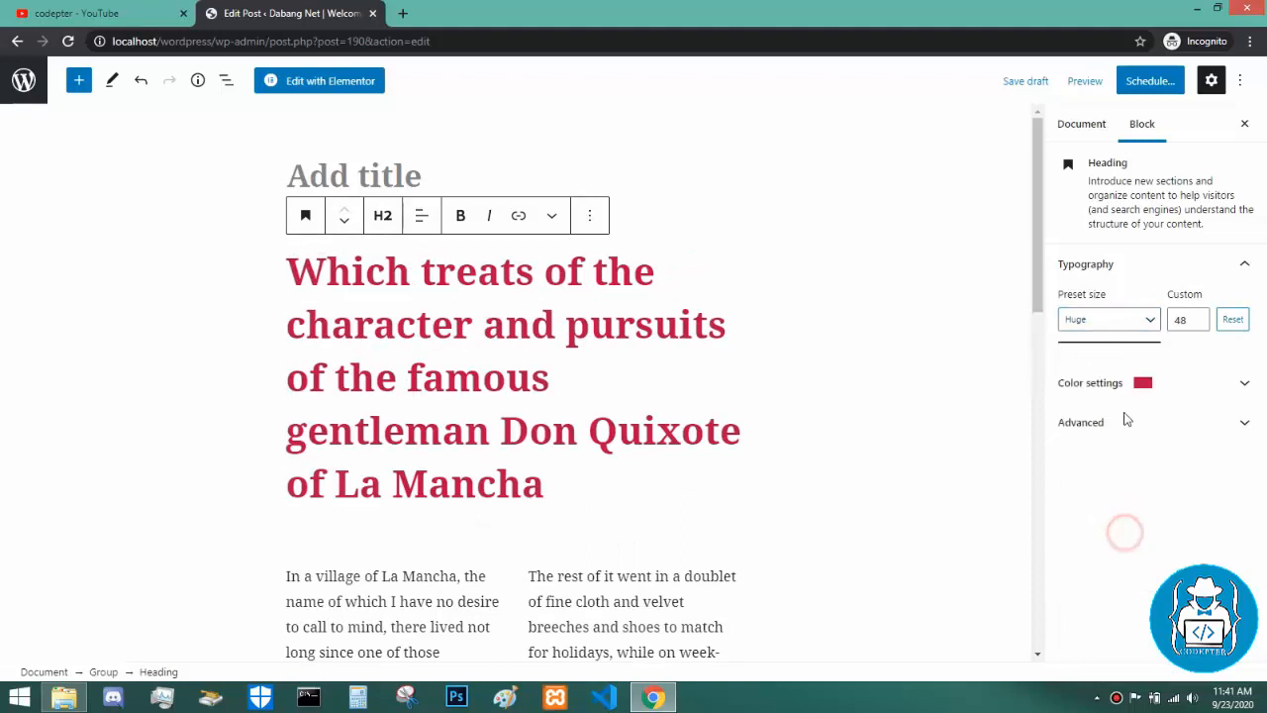
pyautogui.click(1108, 322)
pyautogui.click(1111, 425)
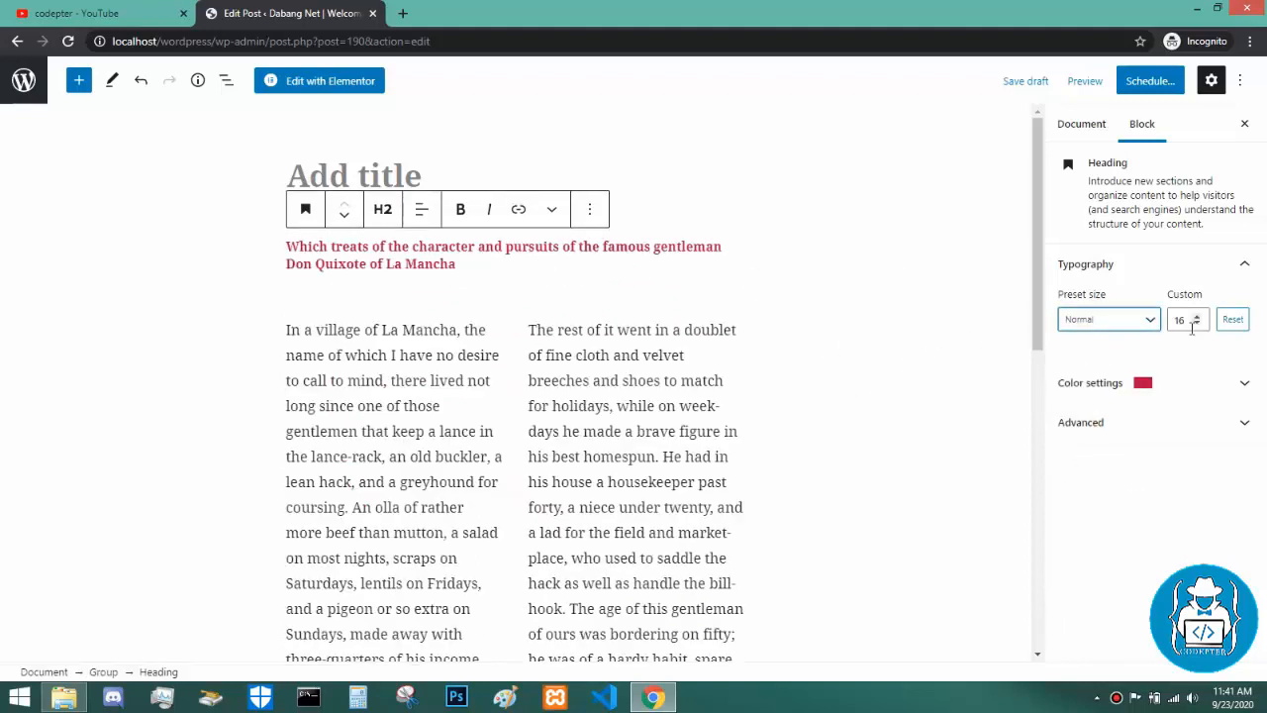
# Set the custom font size of the red Don Quixote heading to 22.
pyautogui.click(1196, 315)
pyautogui.click(1196, 315)
pyautogui.click(1196, 314)
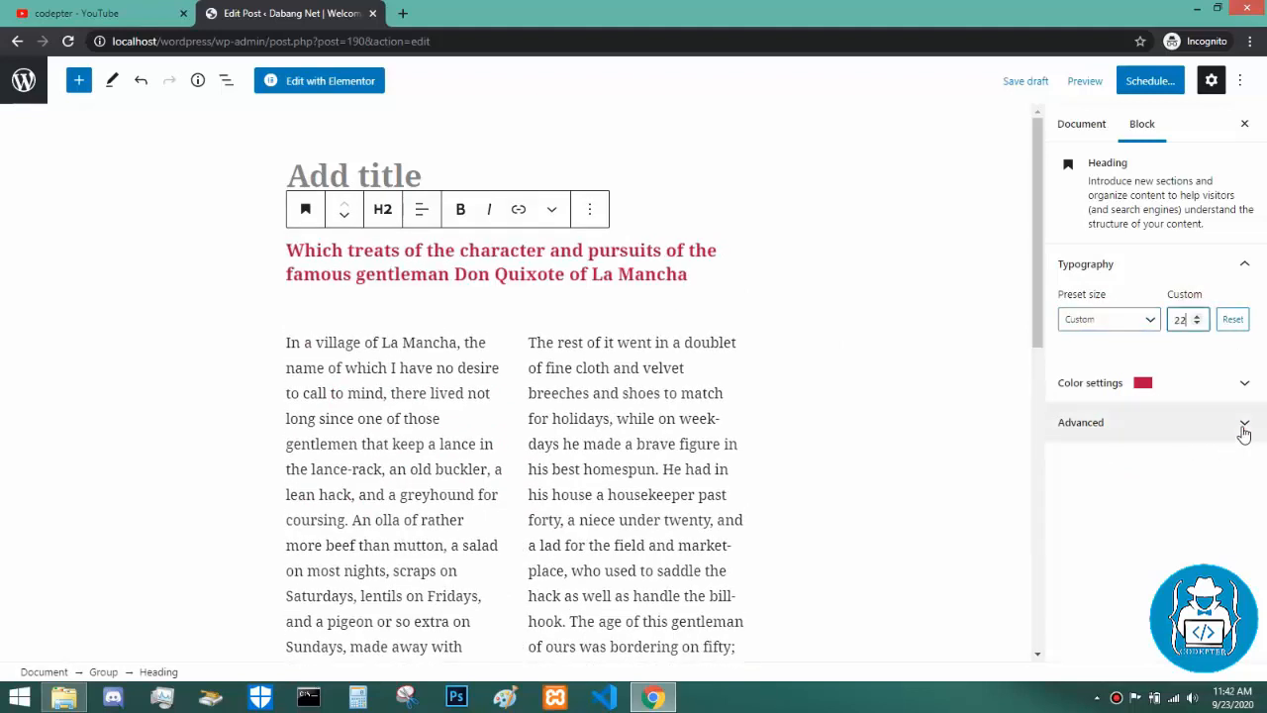
# Examine the heading's advanced settings for the HTML anchor and additional CSS classes, leaving both empty.
pyautogui.click(1238, 424)
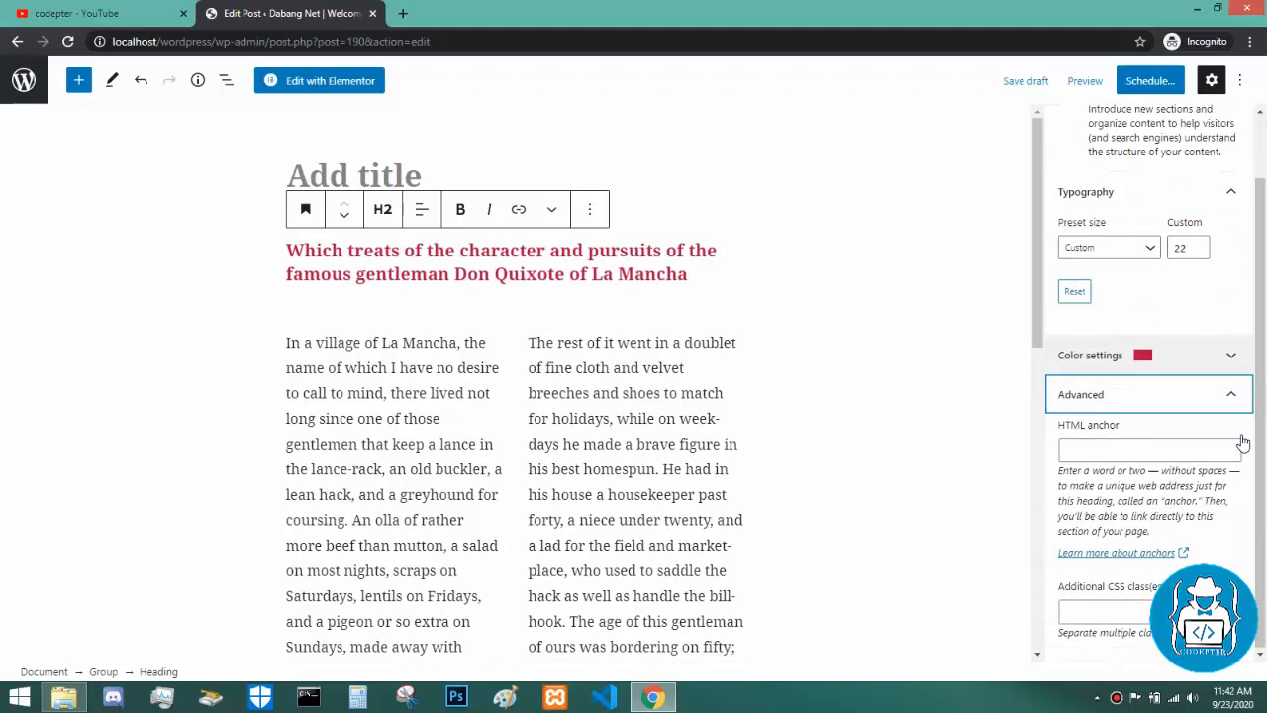
pyautogui.click(1128, 449)
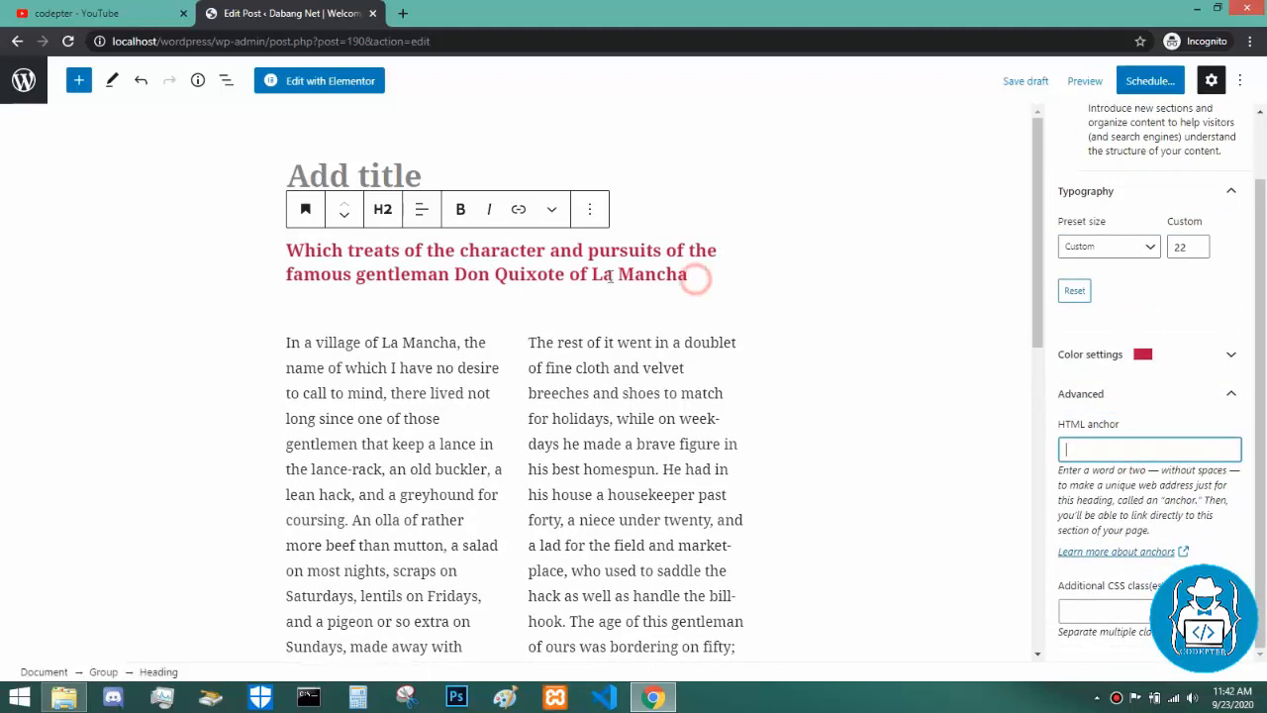
pyautogui.moveTo(692, 278); pyautogui.dragTo(606, 275)
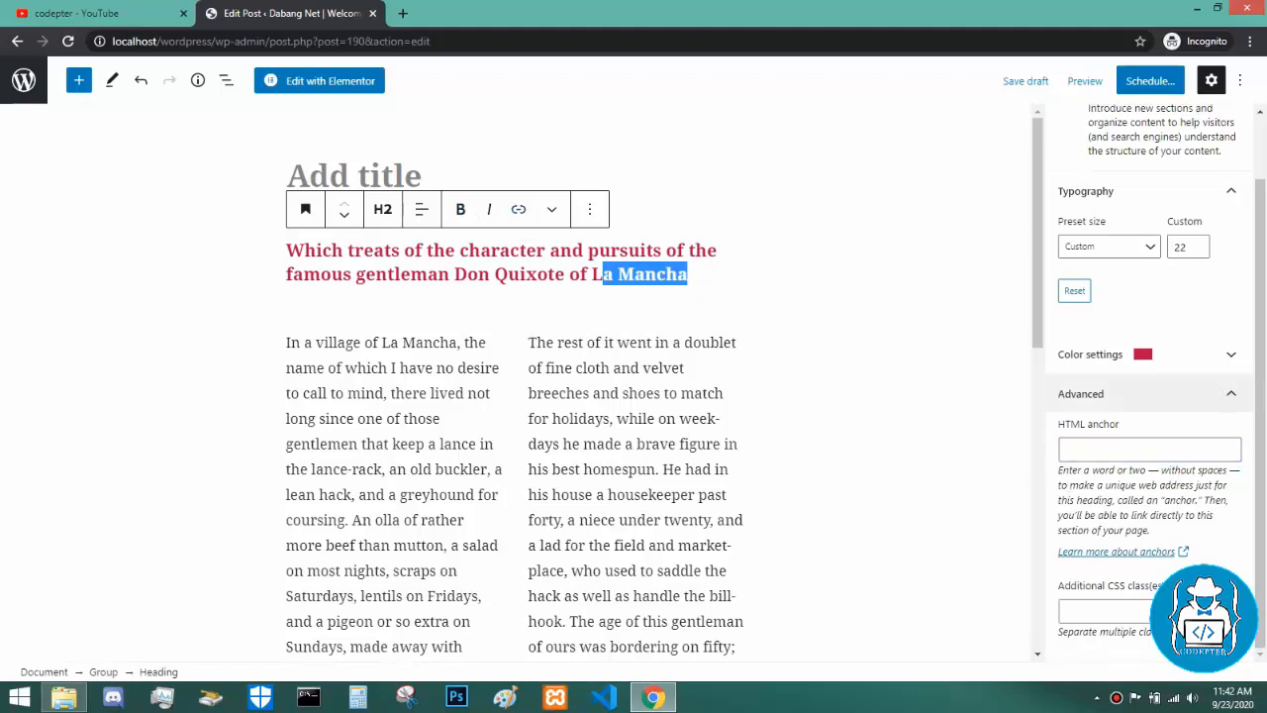
pyautogui.click(1226, 406)
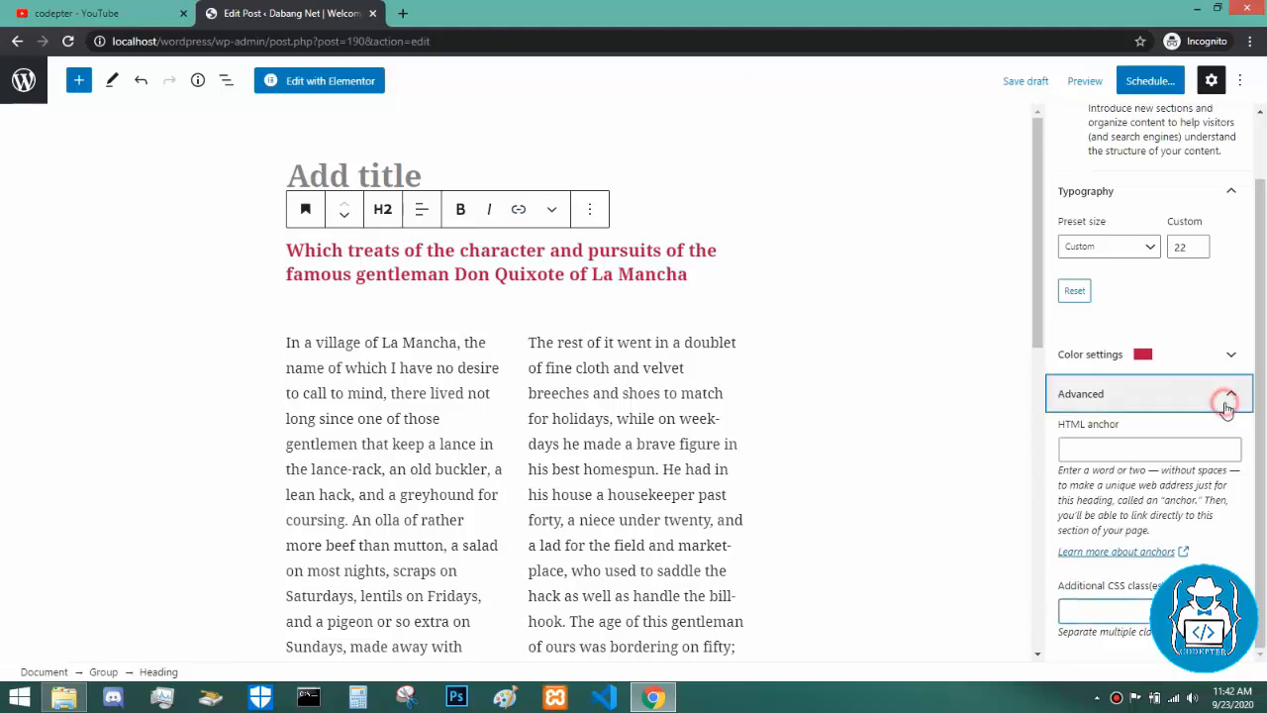
# Check the document settings, and try hiding and showing the settings sidebar.
pyautogui.click(1092, 144)
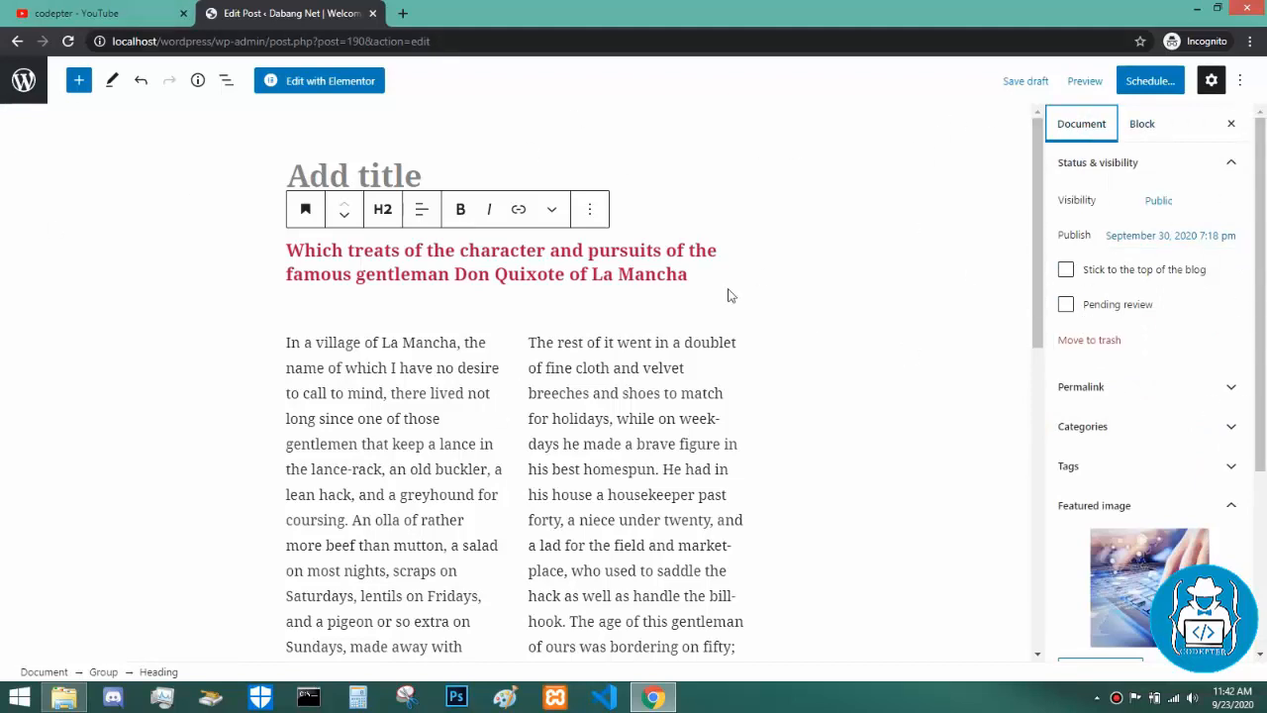
pyautogui.click(1211, 85)
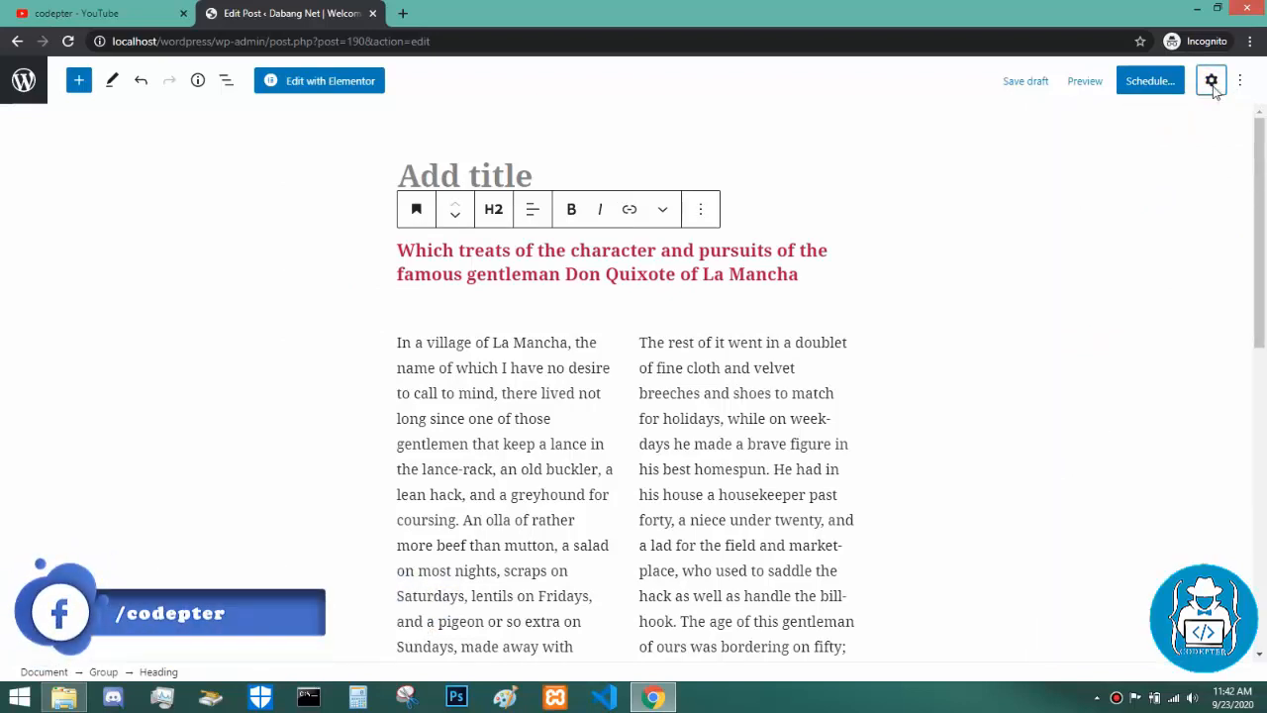
pyautogui.click(1213, 88)
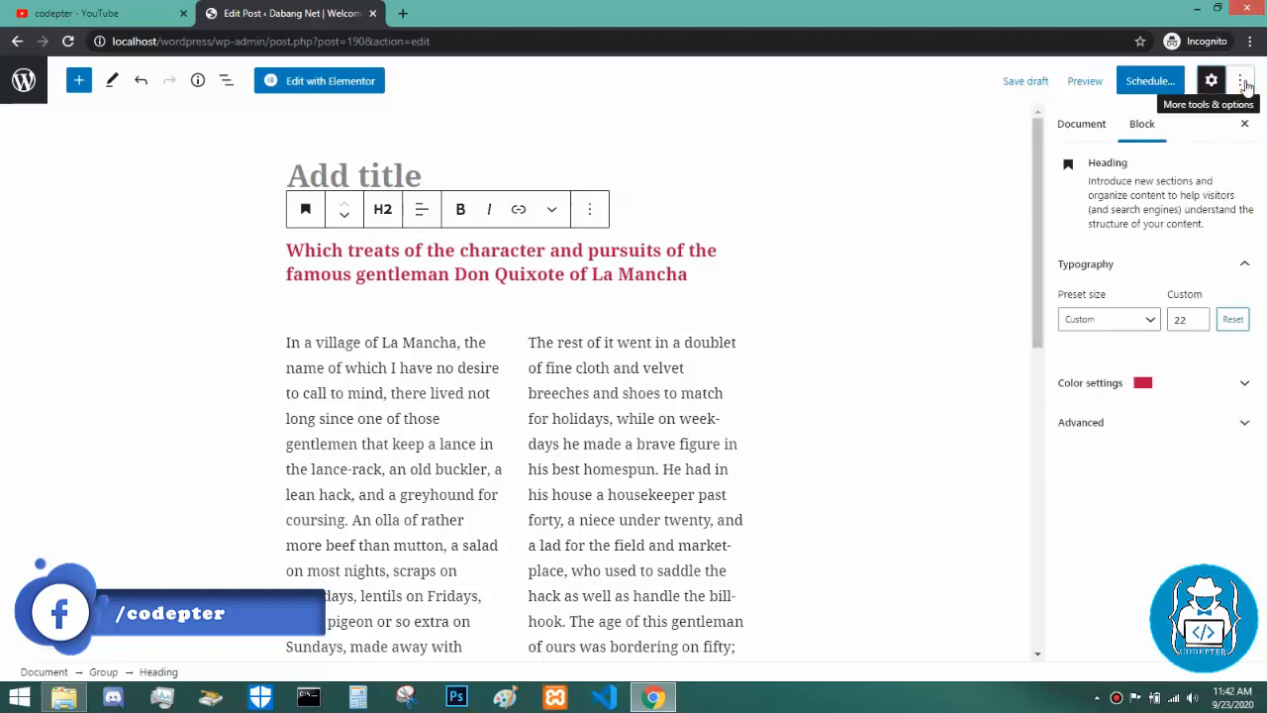
# Enable the Top toolbar view so all block and document tools sit in a single place.
pyautogui.click(1243, 83)
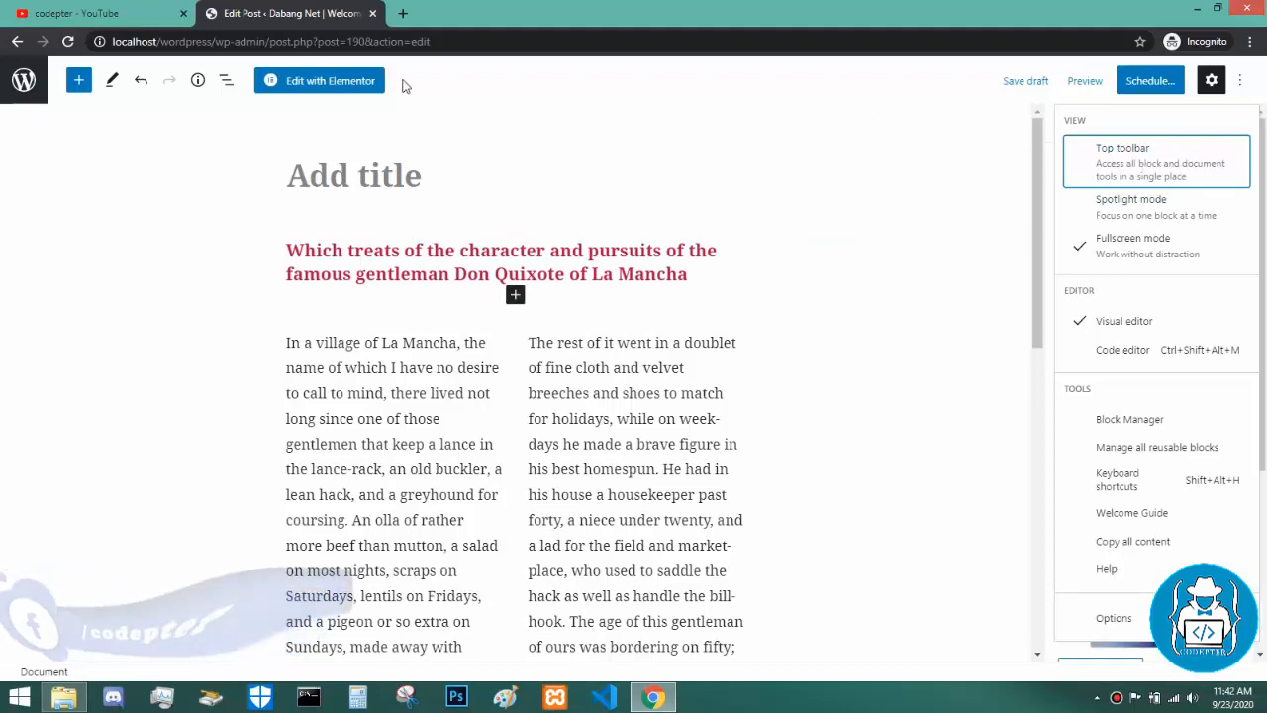
pyautogui.click(1243, 83)
pyautogui.click(1234, 81)
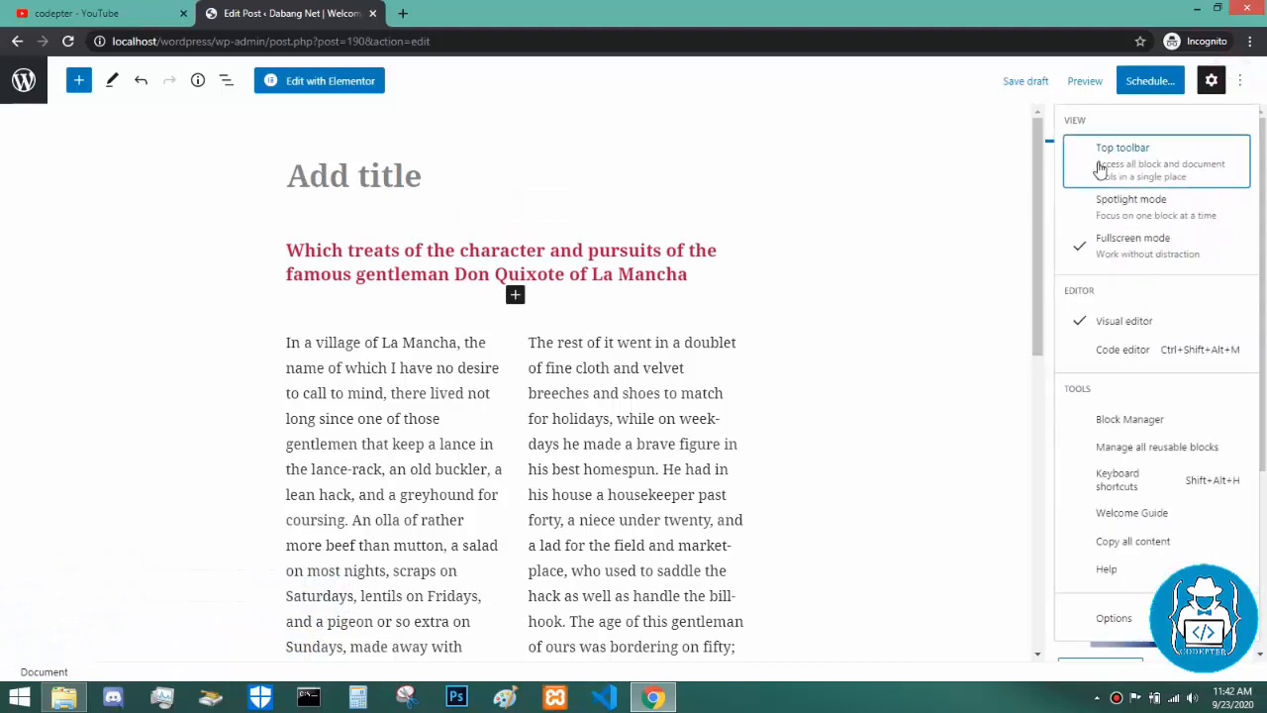
pyautogui.click(818, 274)
# Try Spotlight mode on the heading and second-column paragraph blocks, and switch the mode off.
pyautogui.click(1240, 80)
pyautogui.click(1122, 207)
pyautogui.click(969, 317)
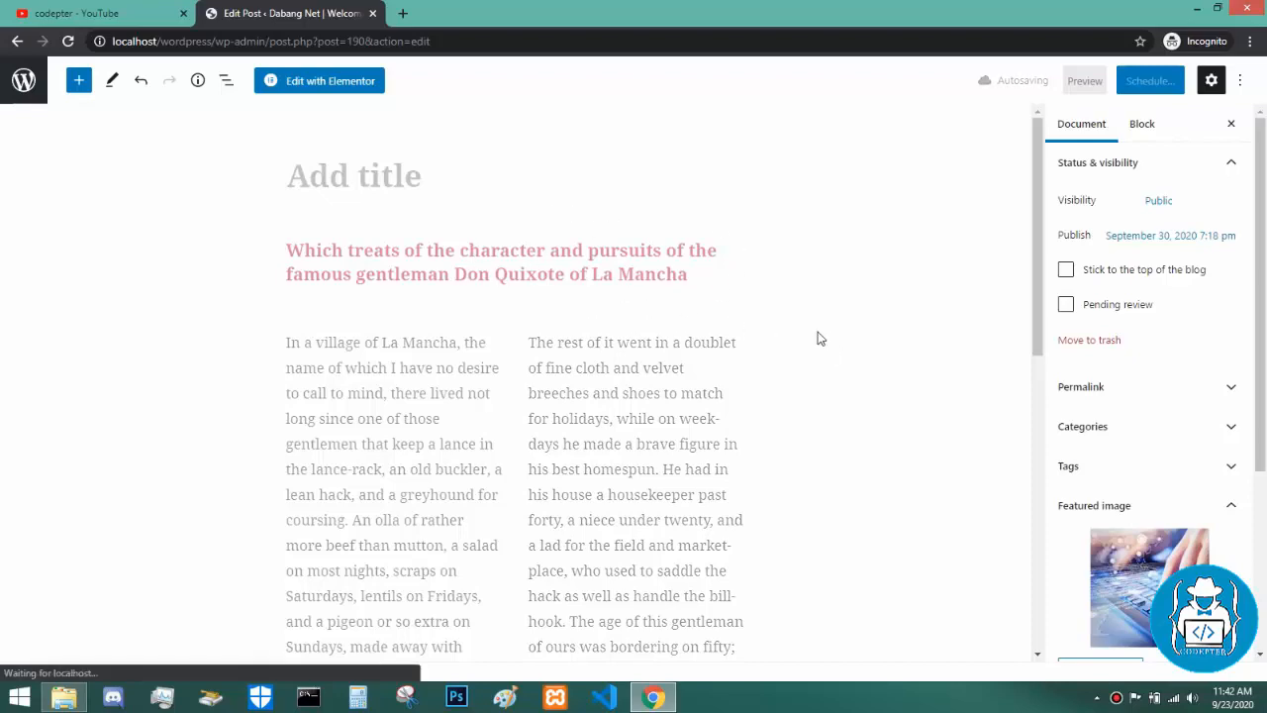
pyautogui.moveTo(1037, 235)
pyautogui.mouseDown()
pyautogui.moveTo(1014, 433)
pyautogui.moveTo(1016, 232)
pyautogui.mouseUp()
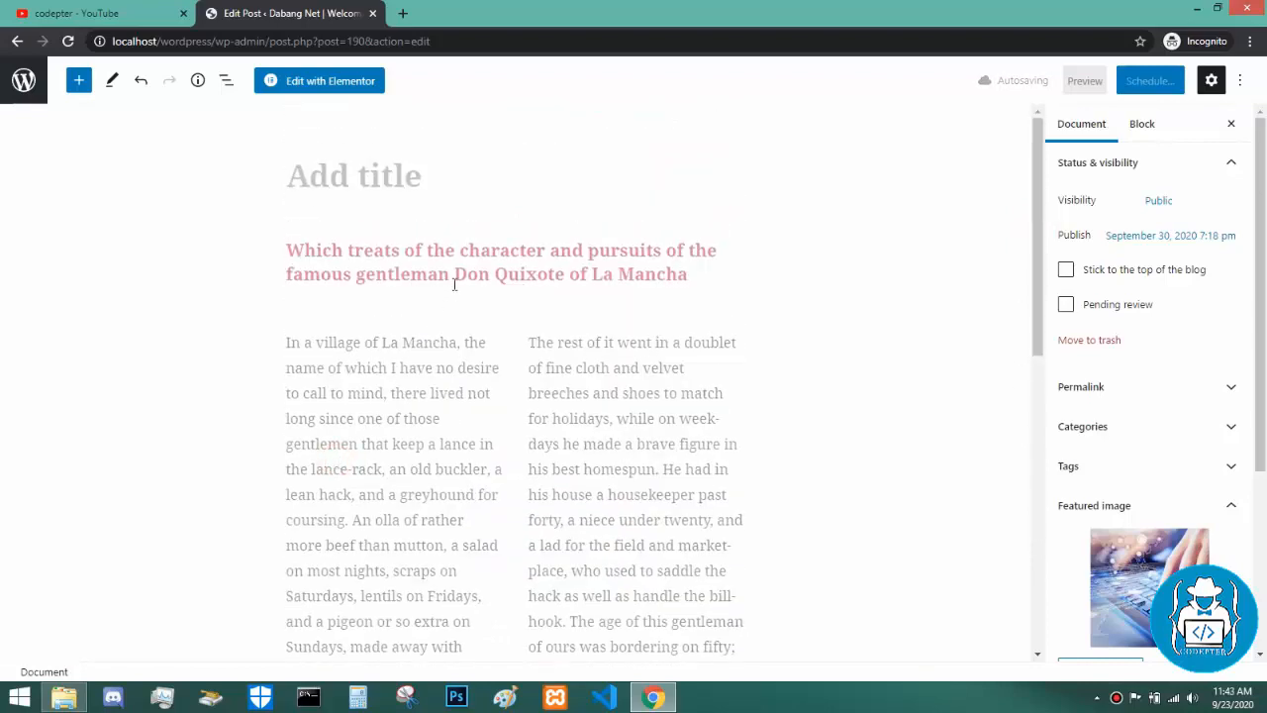
pyautogui.click(468, 255)
pyautogui.click(589, 431)
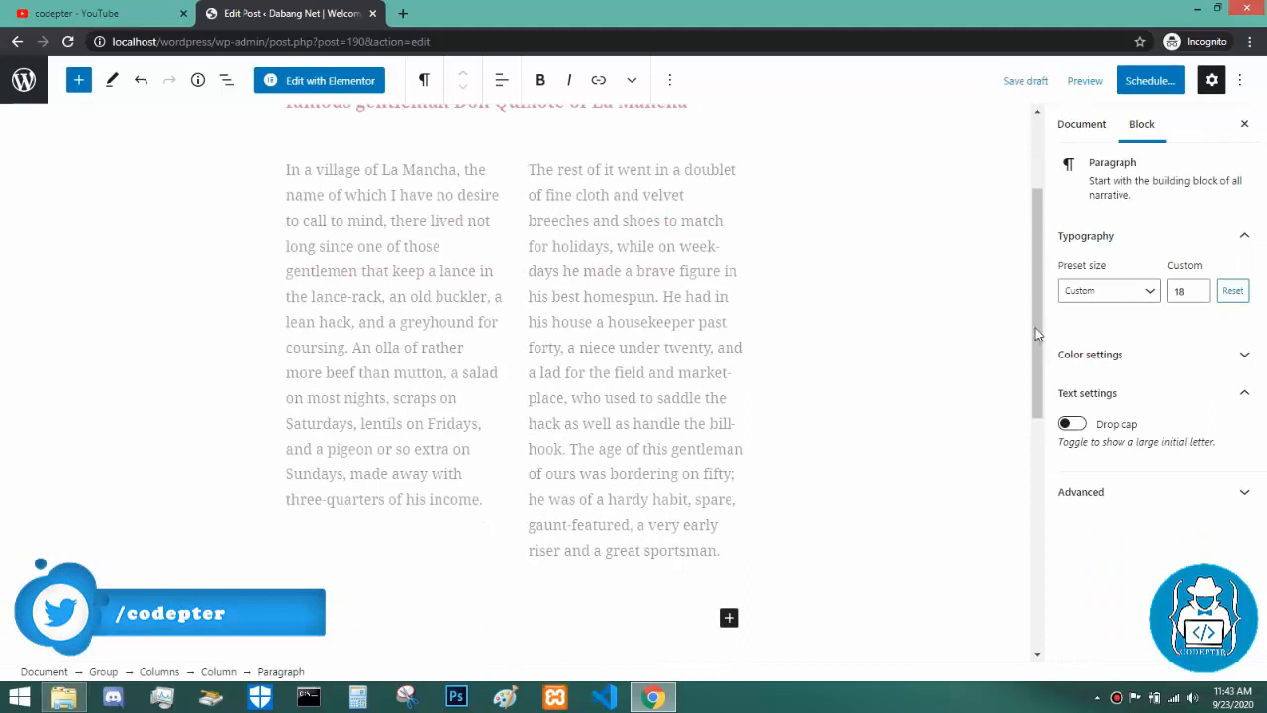
pyautogui.moveTo(1036, 333); pyautogui.dragTo(594, 90)
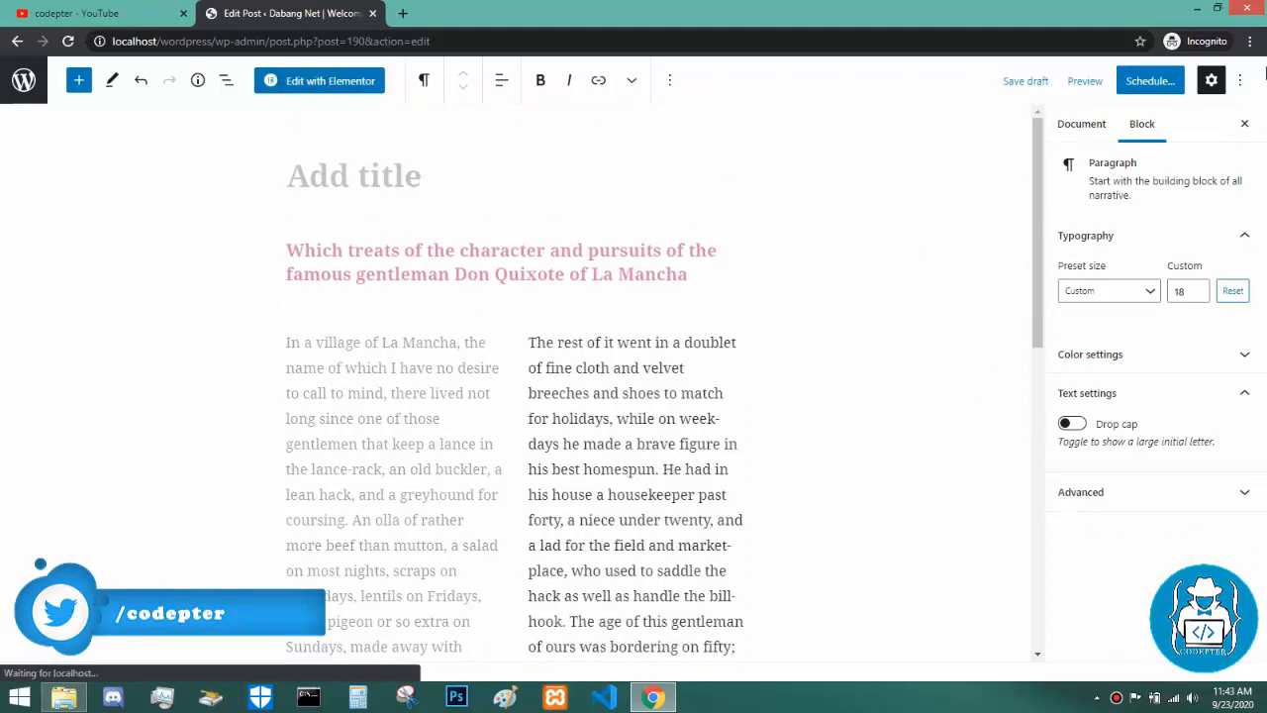
pyautogui.click(479, 252)
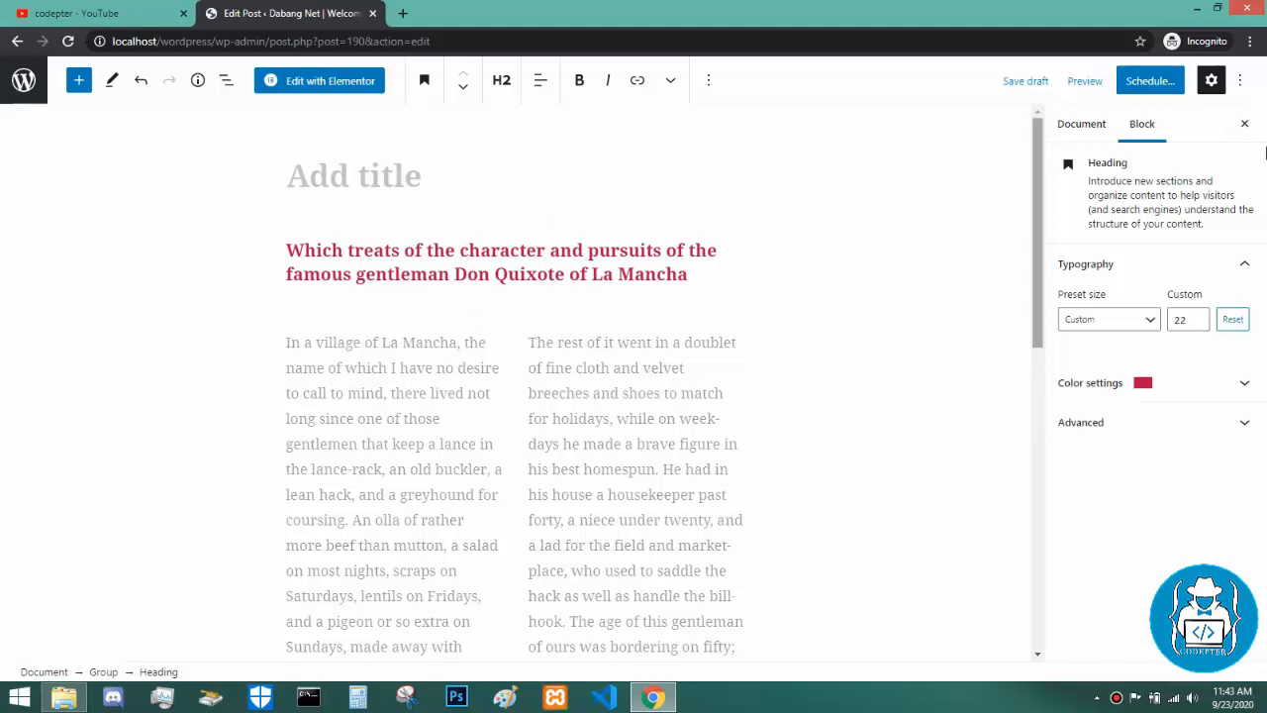
pyautogui.click(1238, 83)
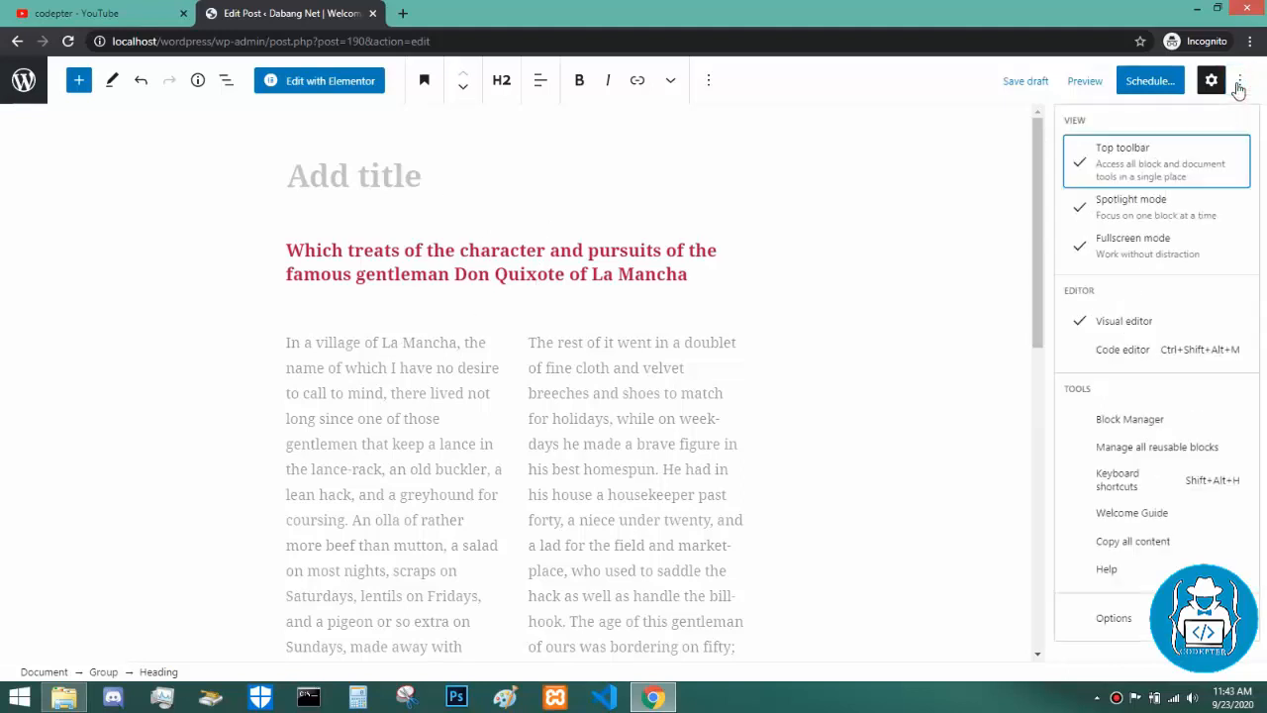
pyautogui.click(1137, 213)
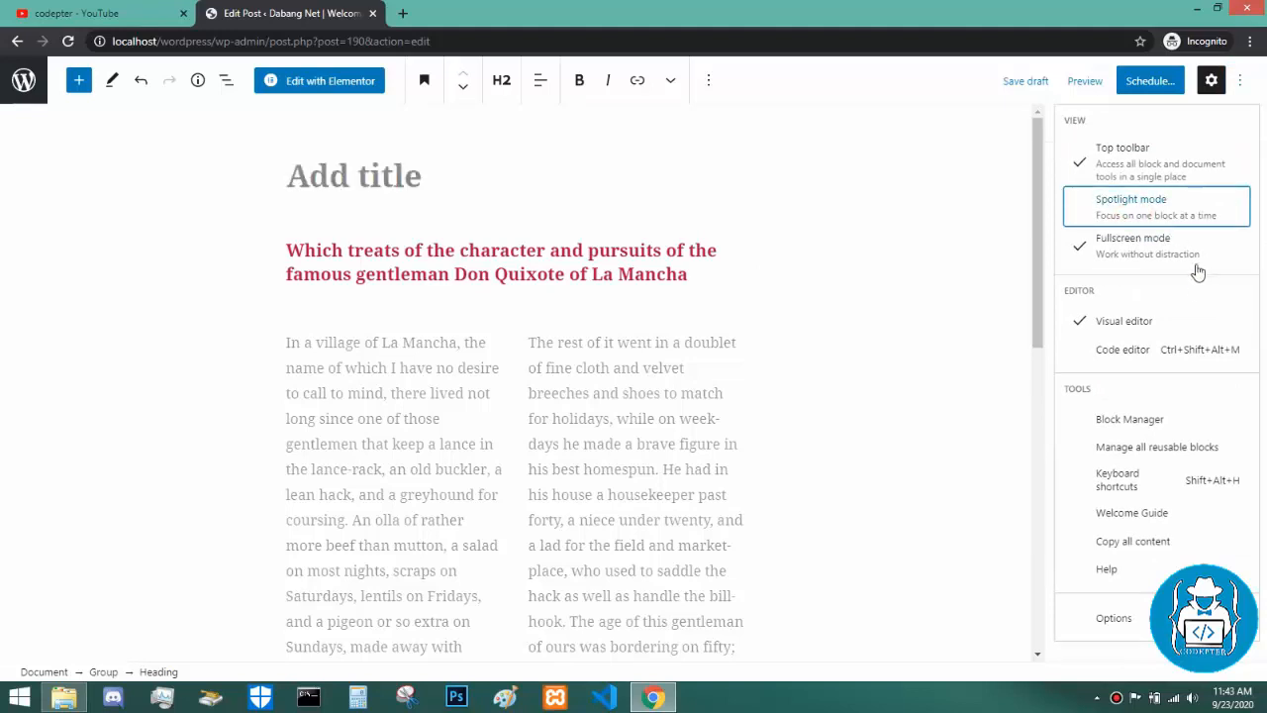
# Examine the post's block markup from beginning to end in the code editor, and return to the visual editor.
pyautogui.click(1136, 356)
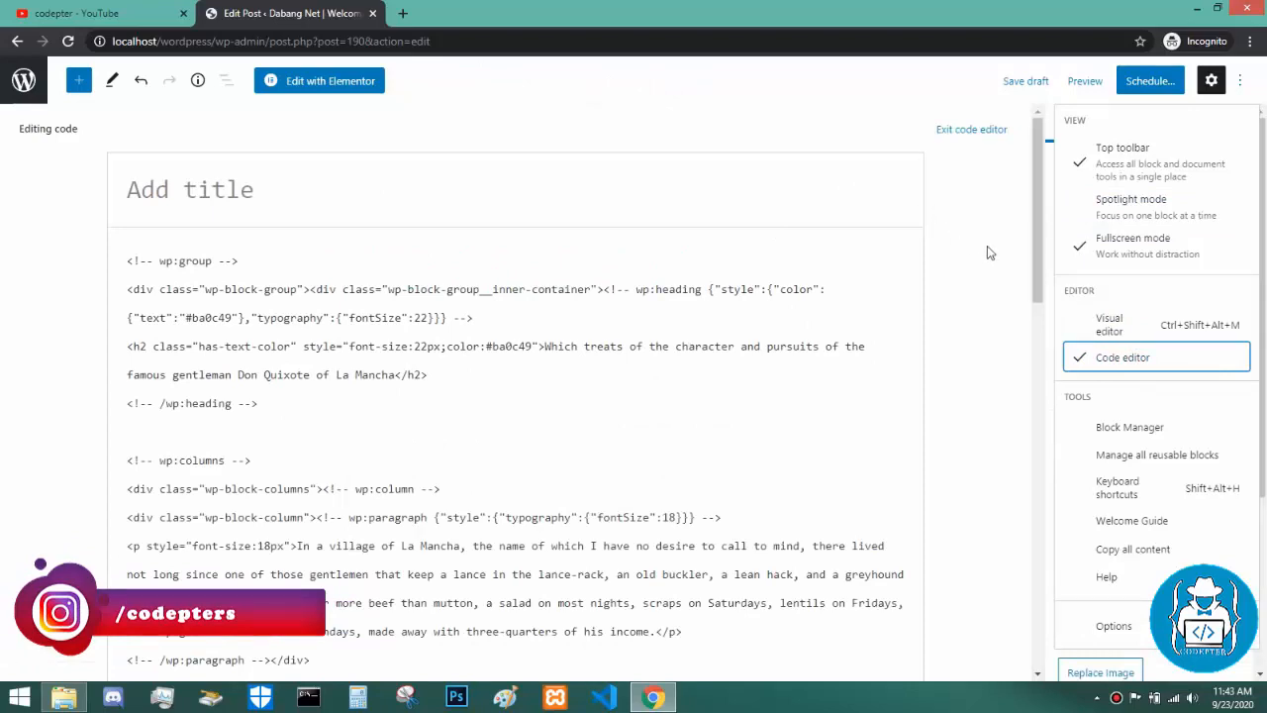
pyautogui.click(995, 295)
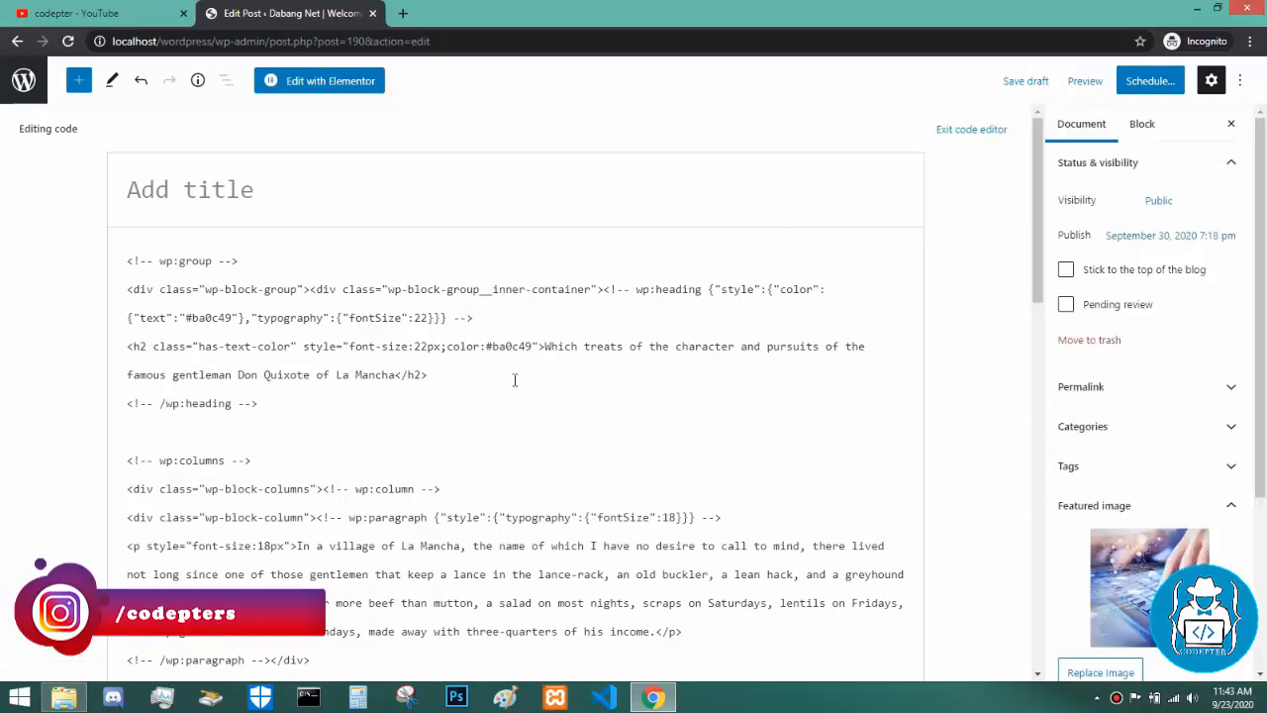
pyautogui.scroll(-5, 514, 380)
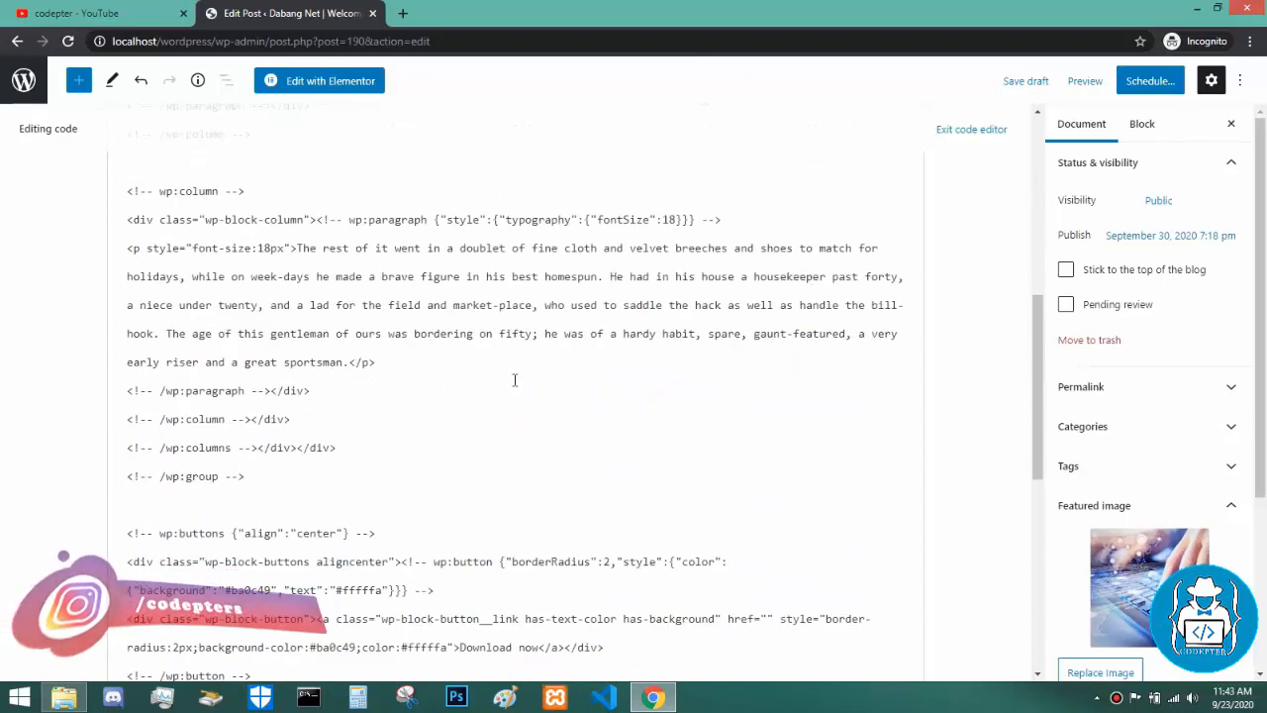
pyautogui.scroll(-2, 515, 380)
pyautogui.scroll(-2, 514, 380)
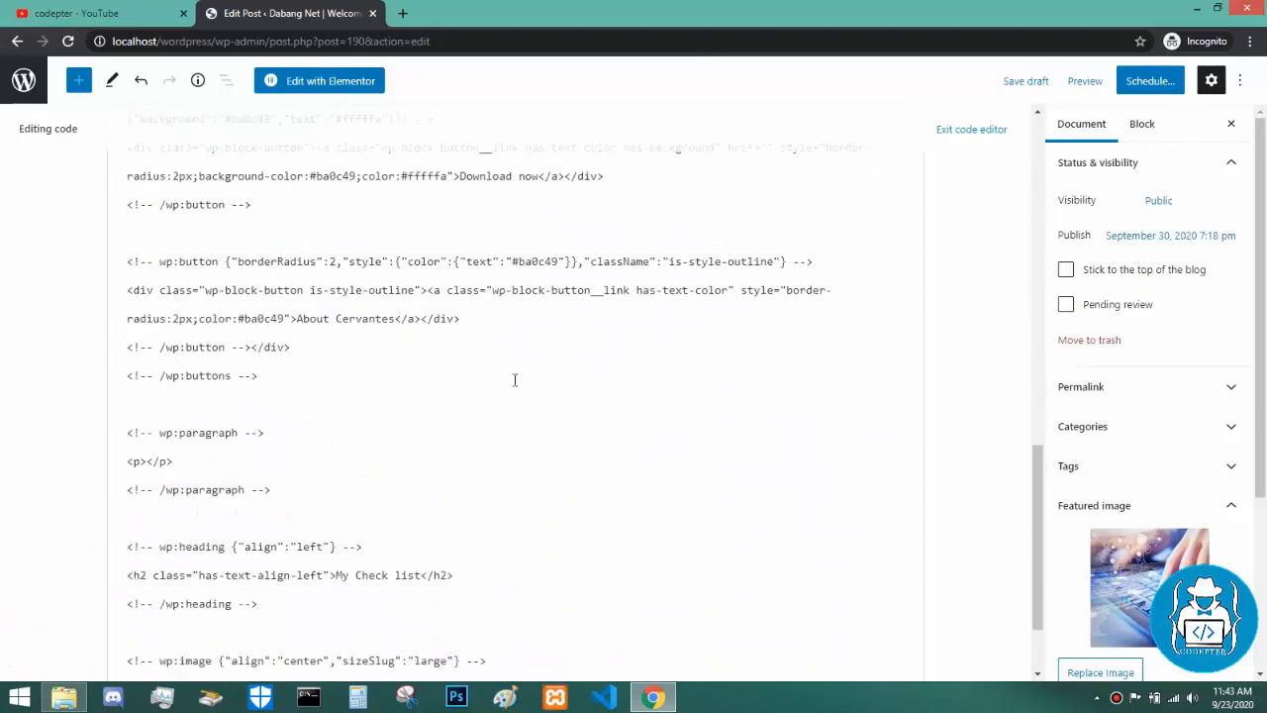
pyautogui.scroll(-1, 514, 380)
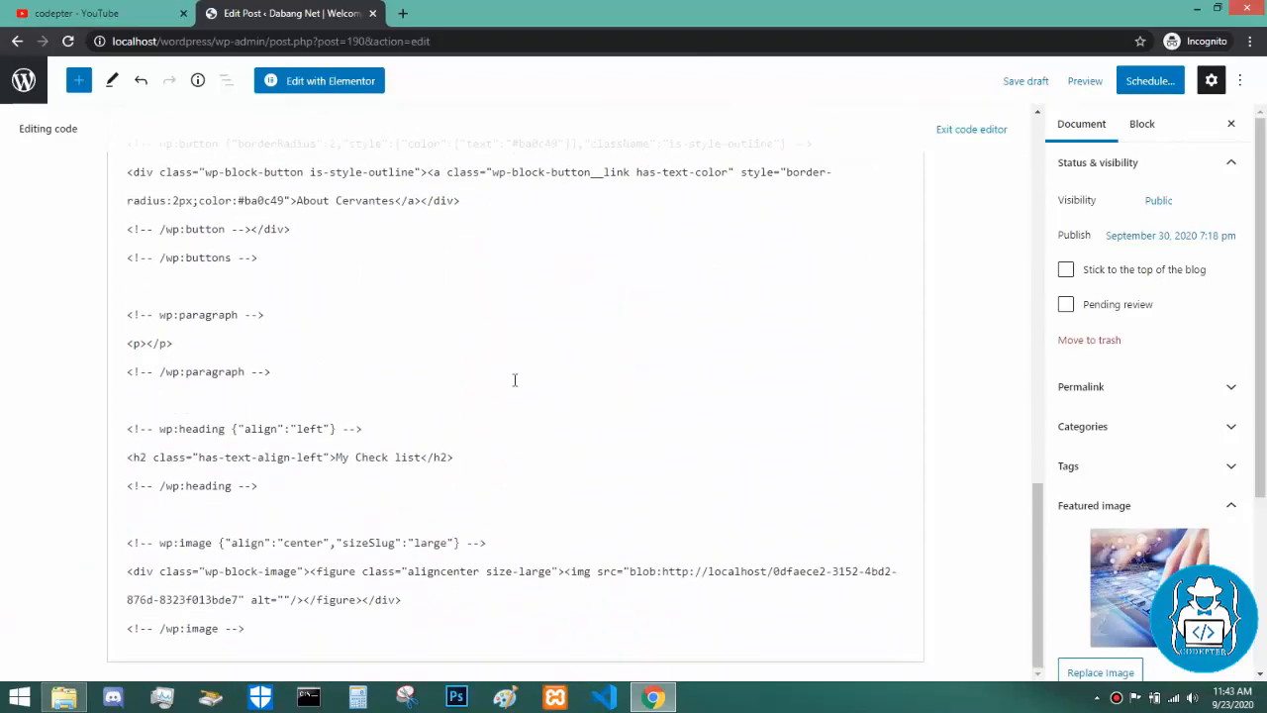
pyautogui.scroll(10, 515, 380)
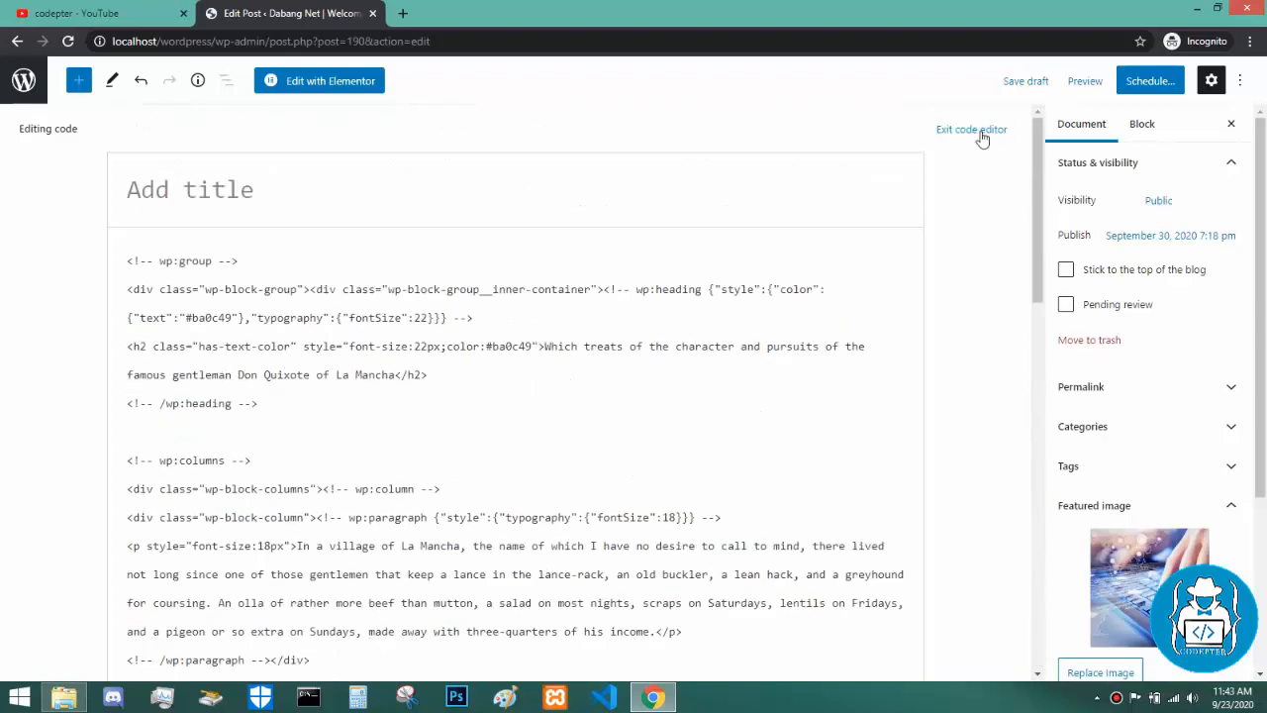
pyautogui.click(980, 134)
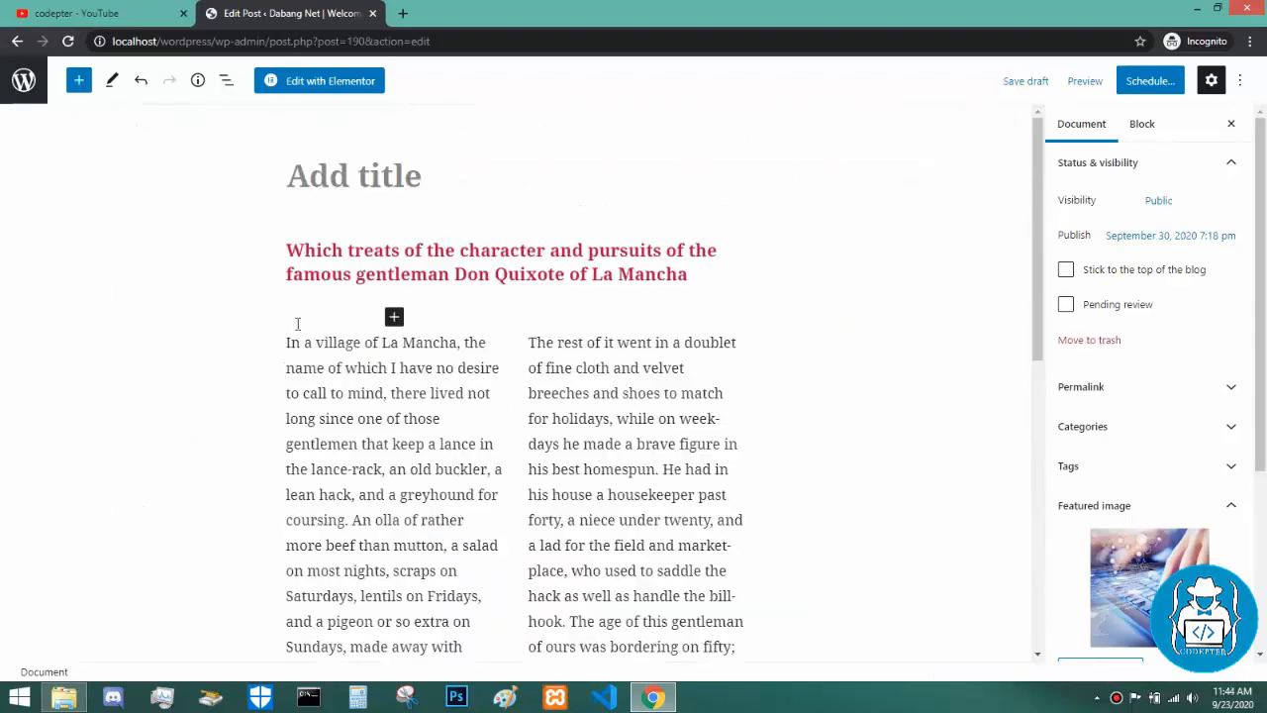
# Look through the available blocks in the Block Manager, toggle the Code block there, and close it.
pyautogui.click(1239, 81)
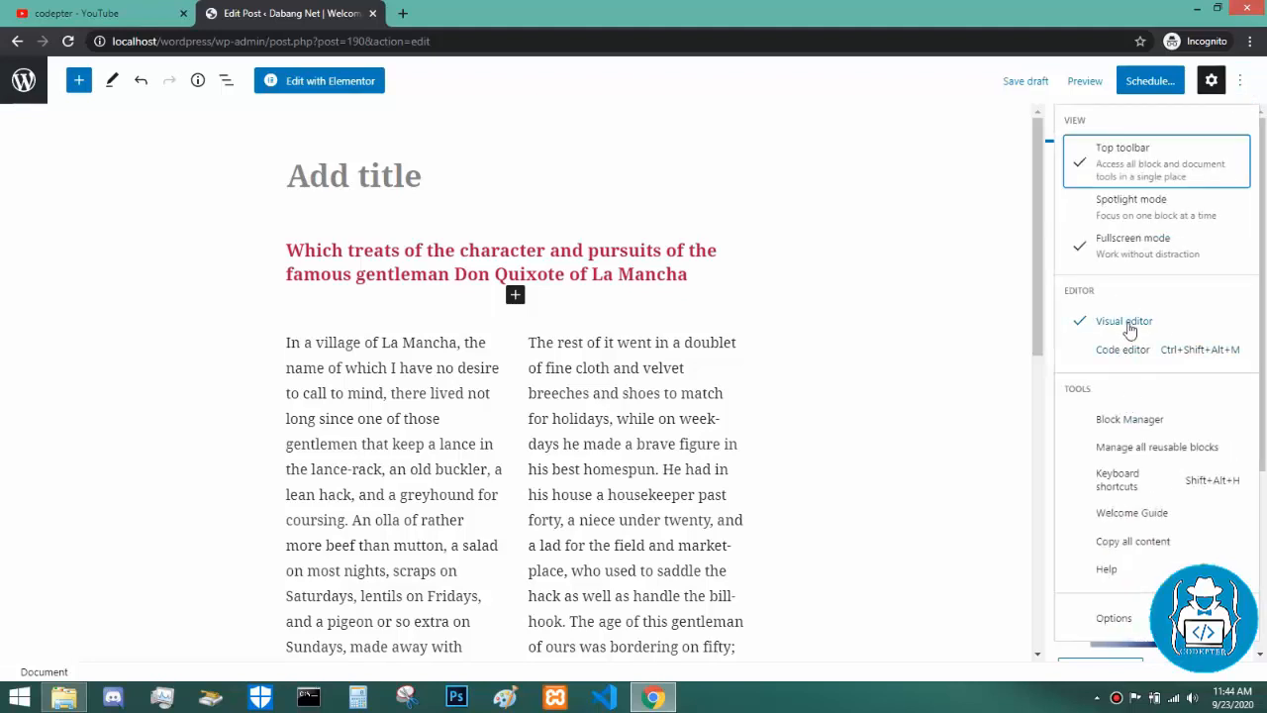
pyautogui.click(1138, 428)
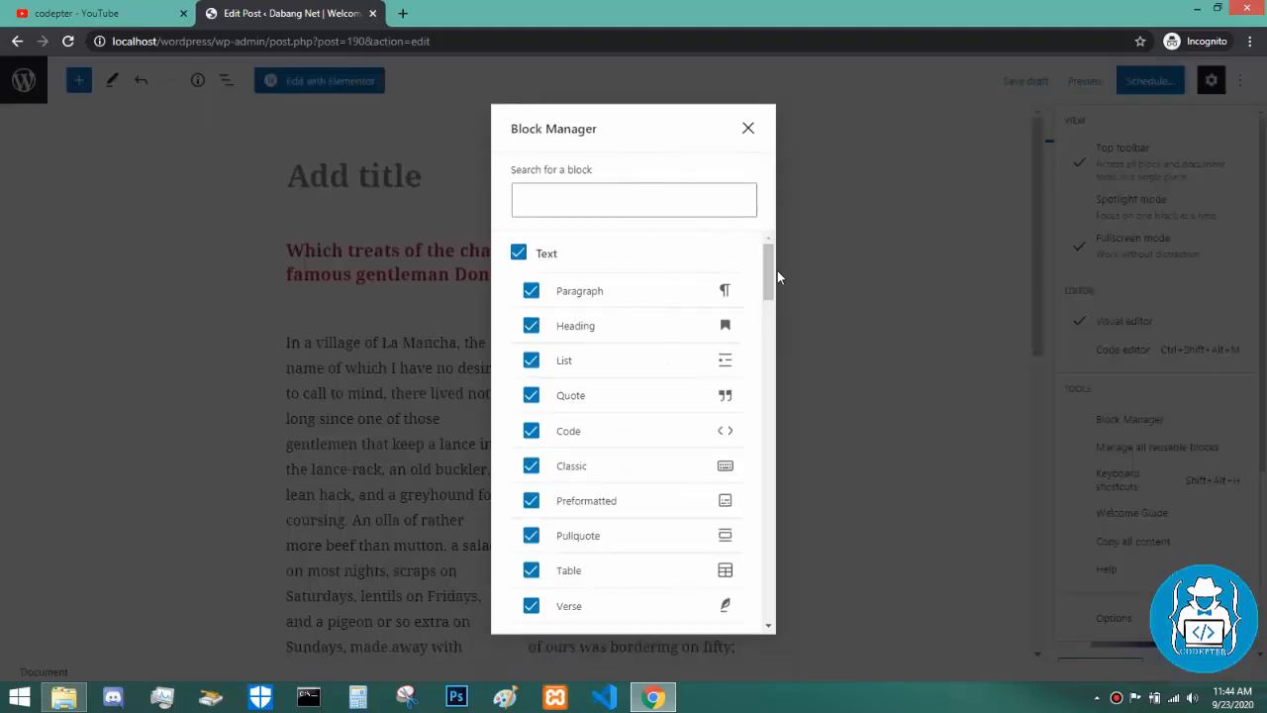
pyautogui.moveTo(768, 272); pyautogui.dragTo(765, 226)
pyautogui.click(531, 432)
pyautogui.click(749, 129)
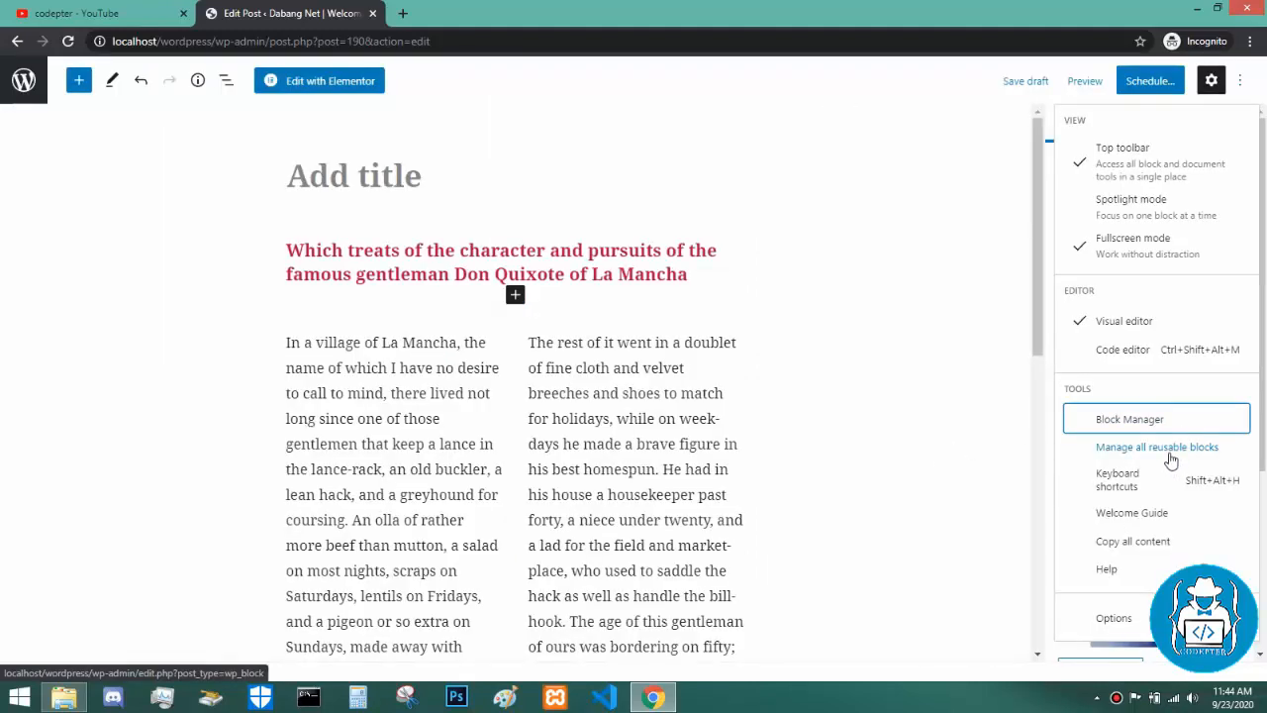
# Check the first page of the editor's Welcome Guide, and return to the post.
pyautogui.click(1158, 513)
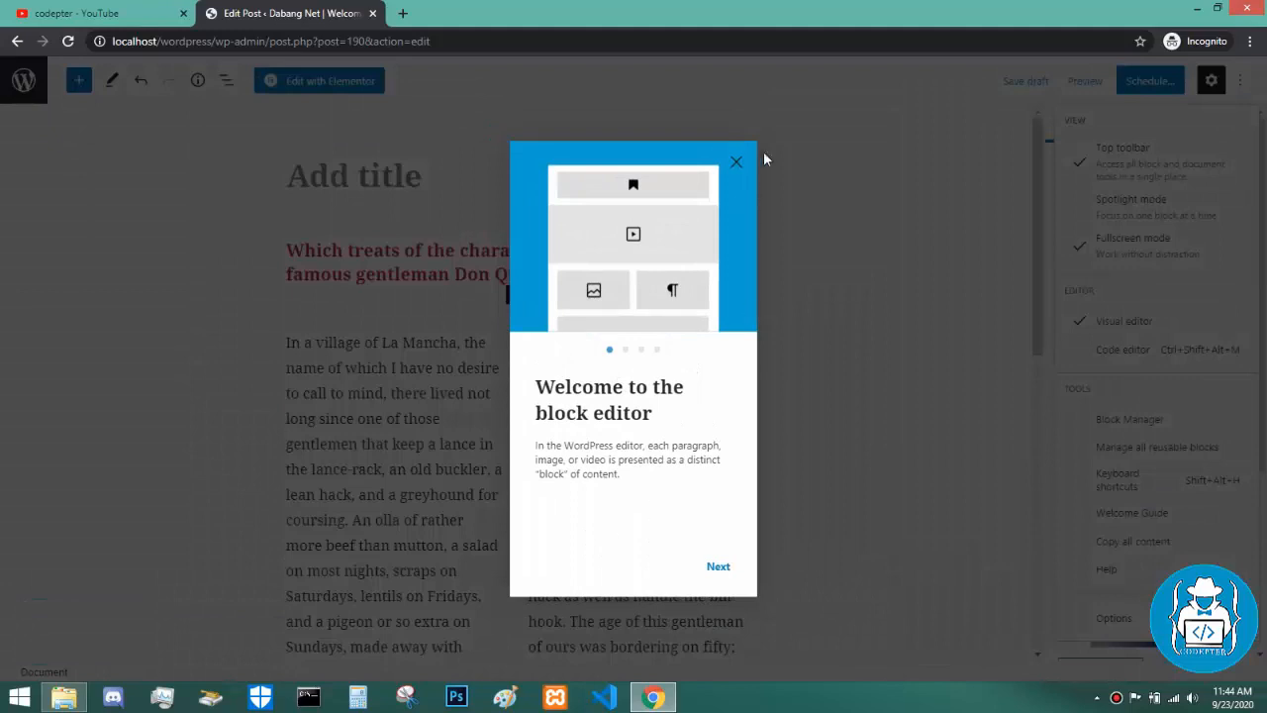
pyautogui.click(736, 163)
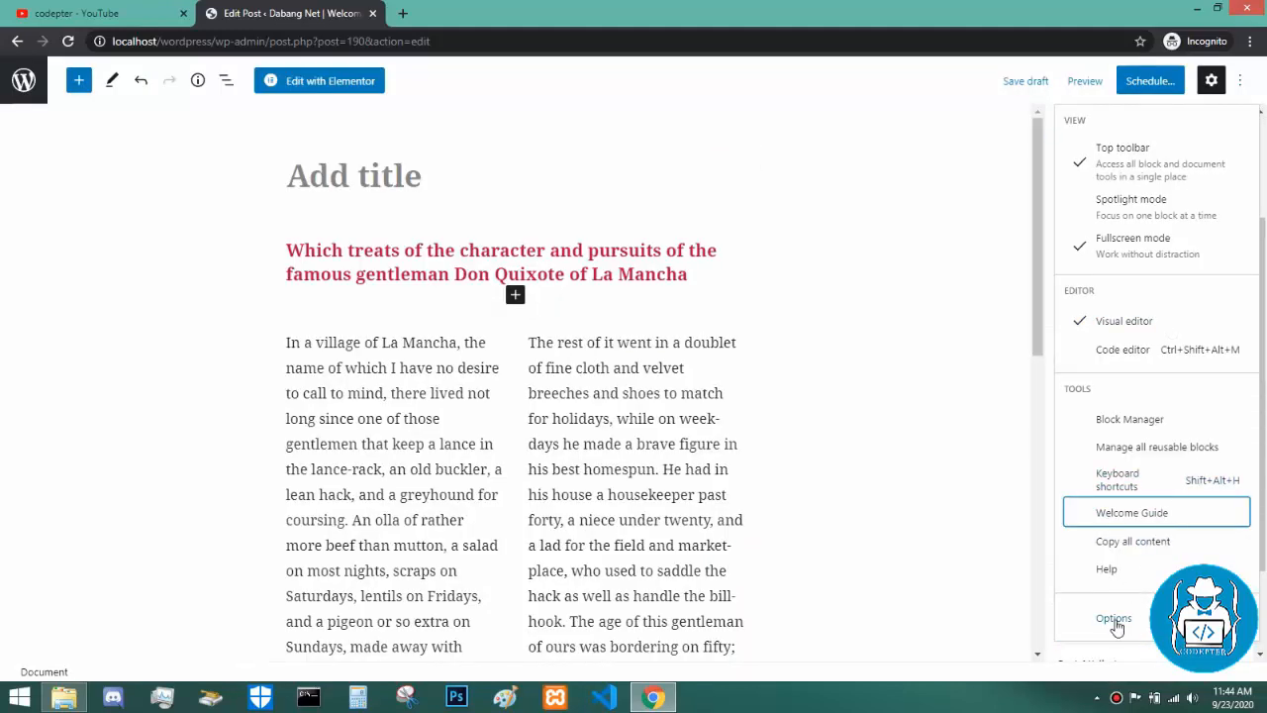
pyautogui.click(952, 461)
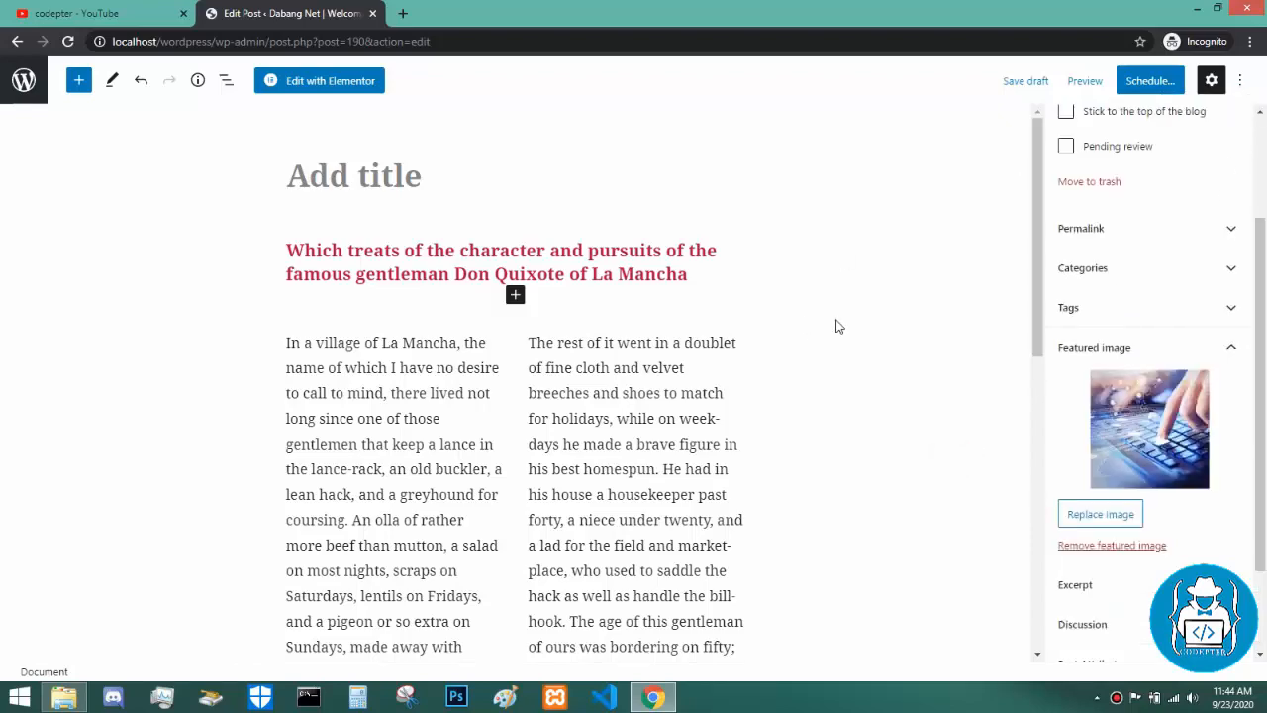
pyautogui.scroll(-3, 837, 325)
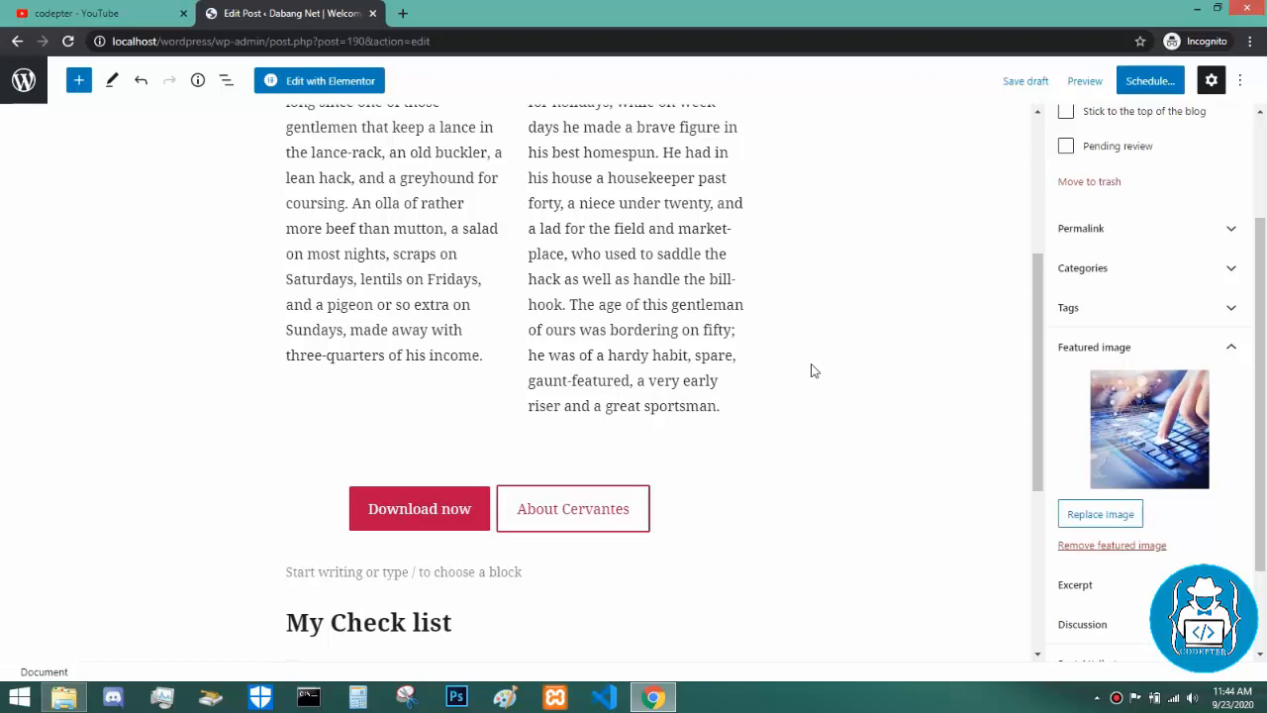
pyautogui.scroll(3, 812, 368)
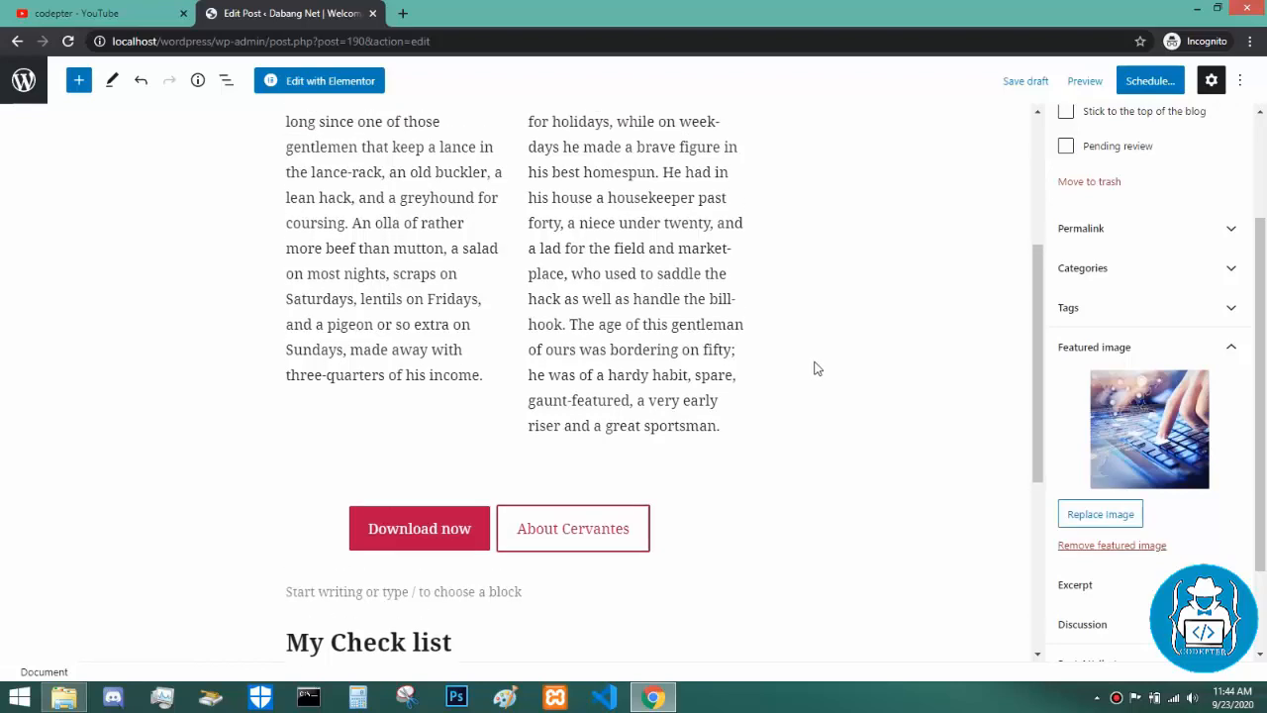
pyautogui.scroll(3, 1242, 307)
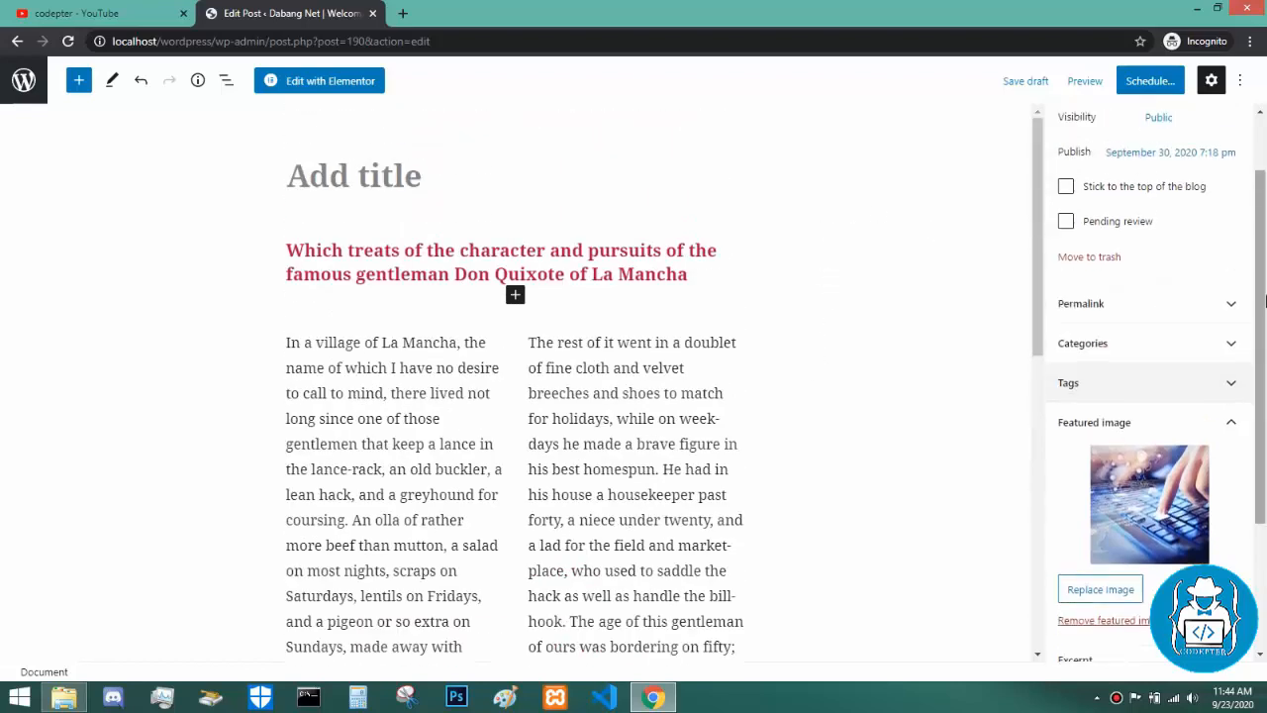